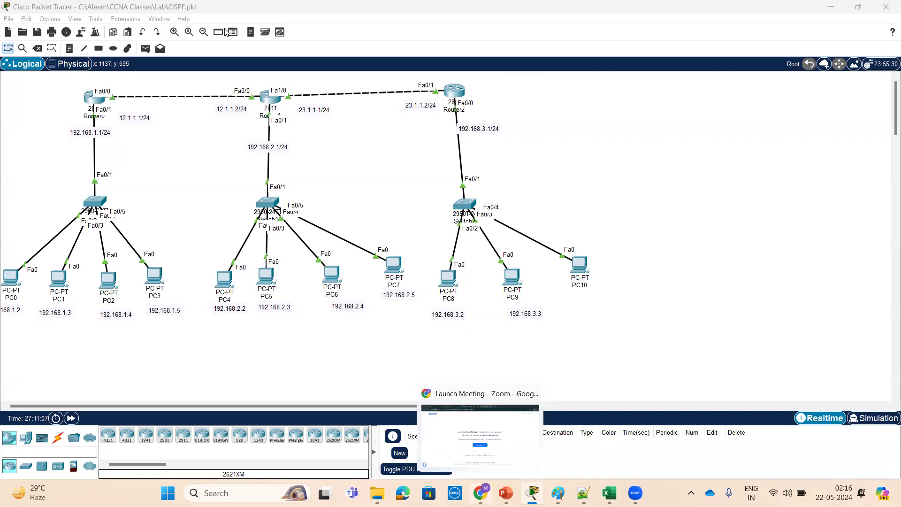
Switch to the browser and review the list of OSPF characteristics in OSPF.pdf.
key("alt+Tab")
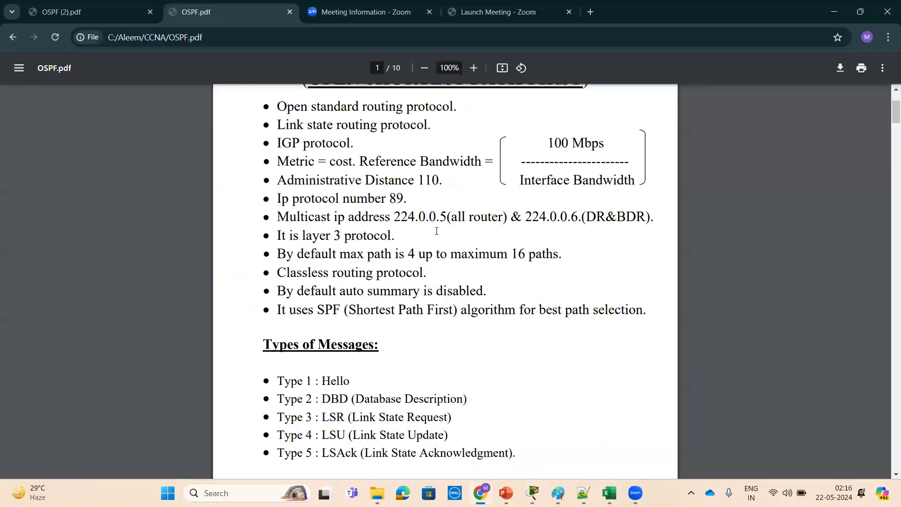
scroll(383, 216, "up", 1)
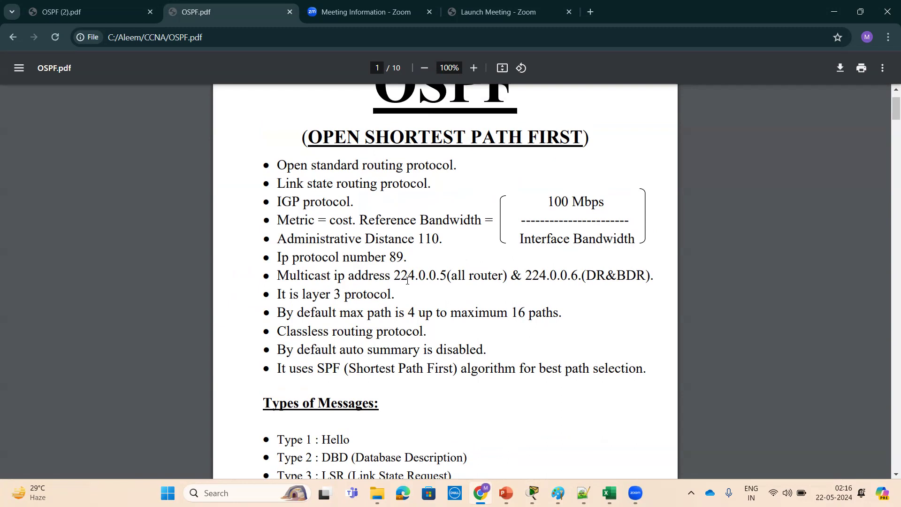
scroll(407, 280, "down", 1)
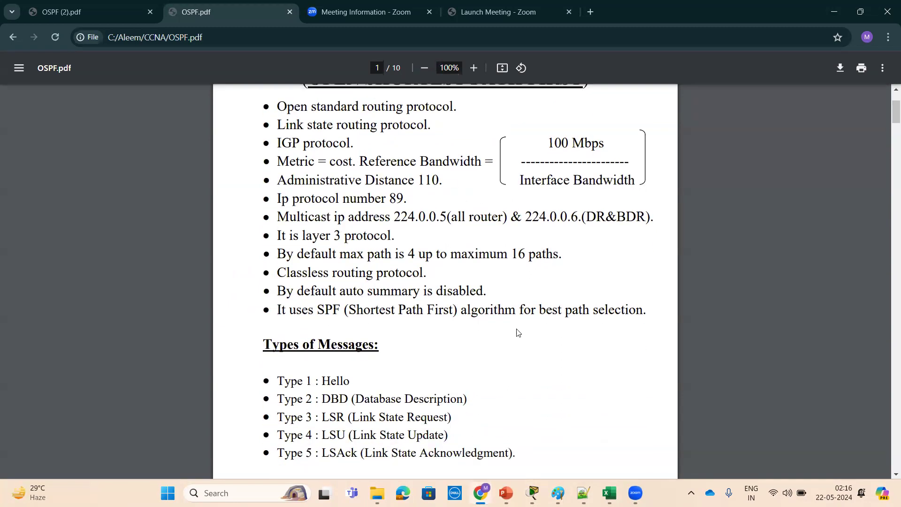
Switch back to Cisco Packet Tracer, open Router0's command line and enter privileged EXEC mode.
mouse_move(532, 492)
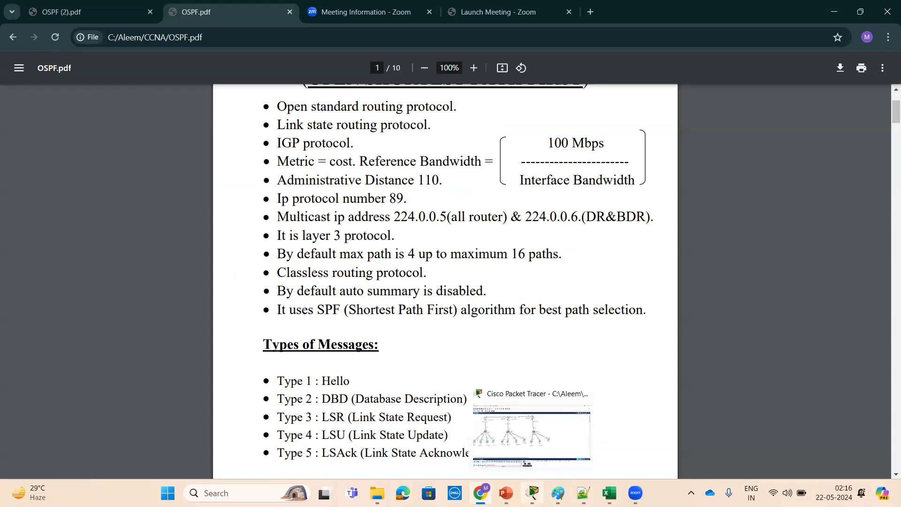
left_click(531, 445)
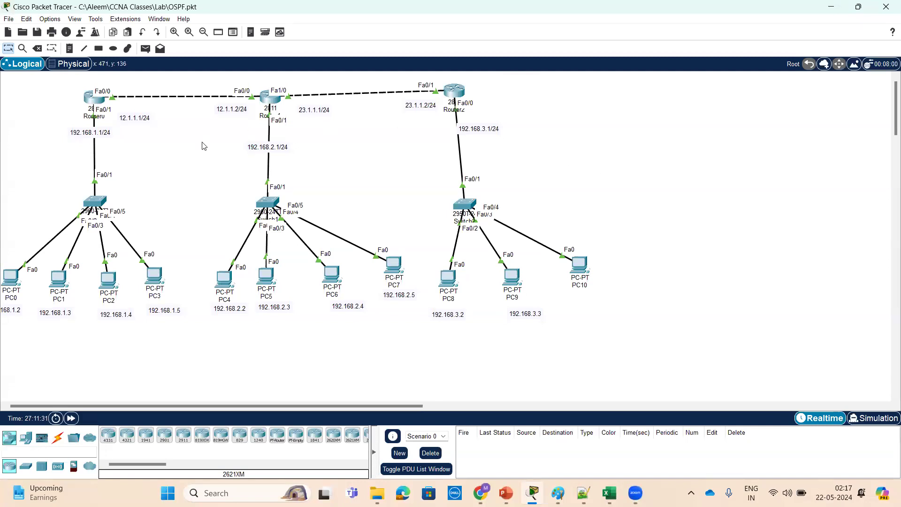
left_click(94, 97)
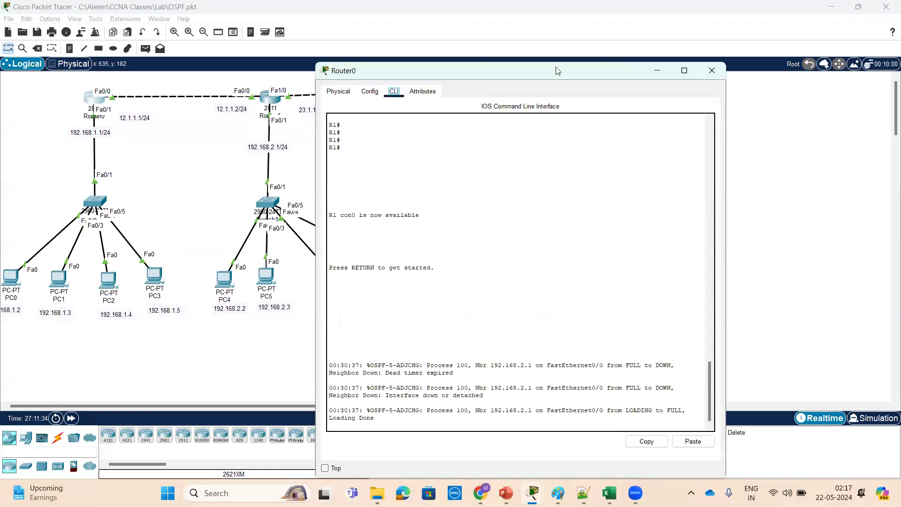
left_click_drag(555, 71, 707, 9)
key("Return")
key("Return")
key("Return")
key("Return")
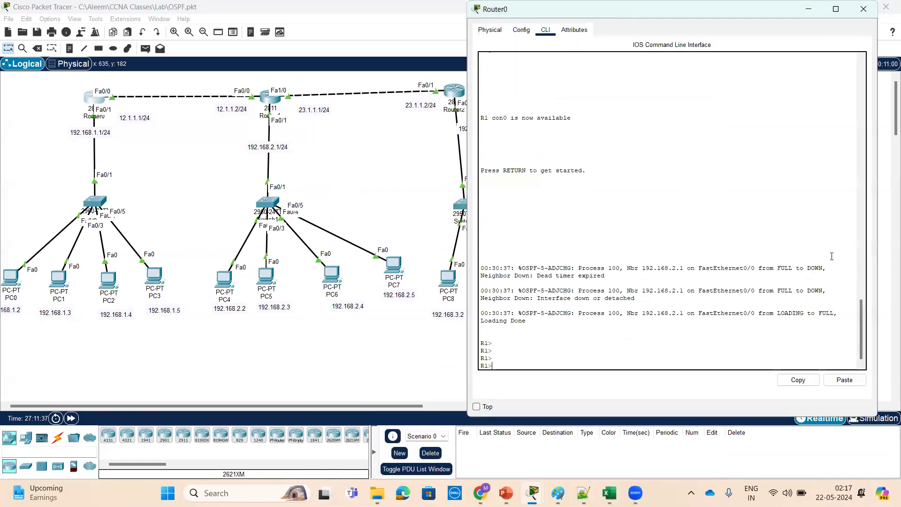
type("en")
key("Return")
key("Return")
key("Return")
key("Return")
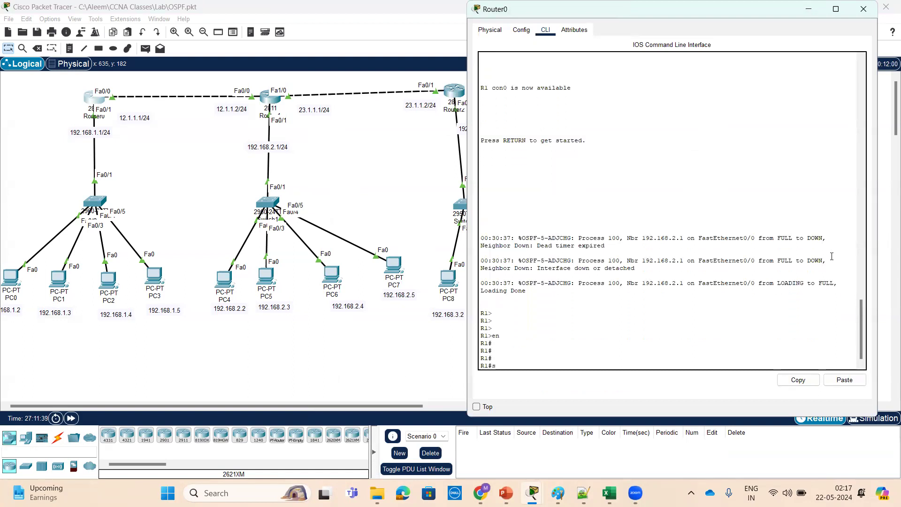
Display Router0's routing table with show ip route.
type("sh")
key("Tab")
type("ip rou")
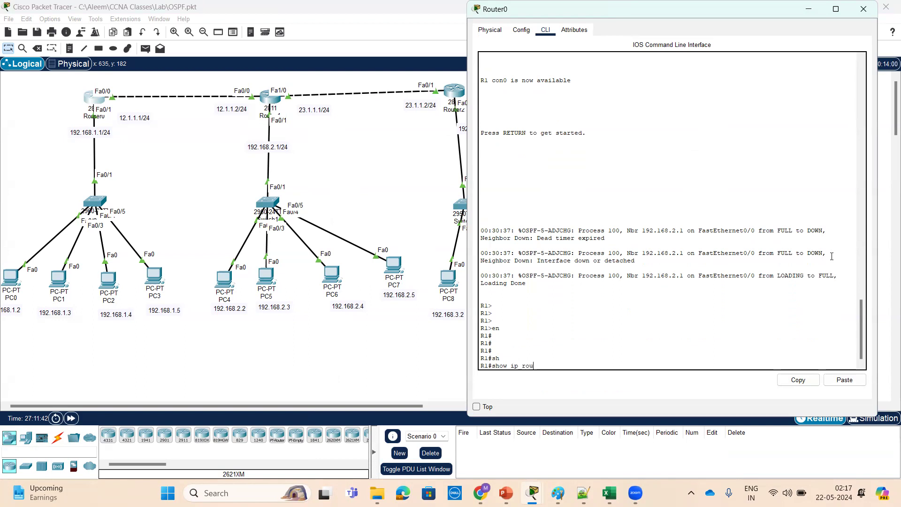
key("Tab")
key("Return")
key("Return")
key("Return")
key("Return")
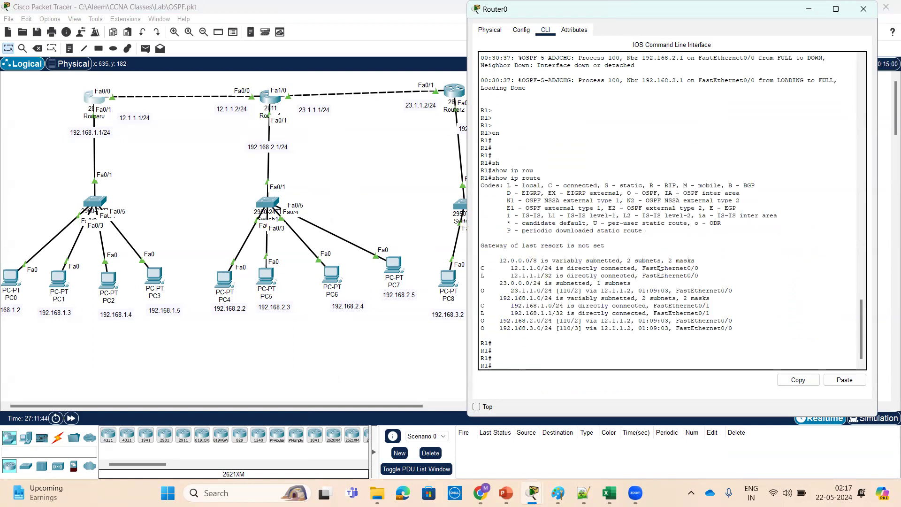
Examine the destination networks and next-hop addresses of the OSPF routes to 23.1.1.0/24 and 192.168.2.0/24 in Router0's routing table.
left_click_drag(480, 290, 515, 290)
left_click(605, 290)
left_click_drag(604, 291, 631, 291)
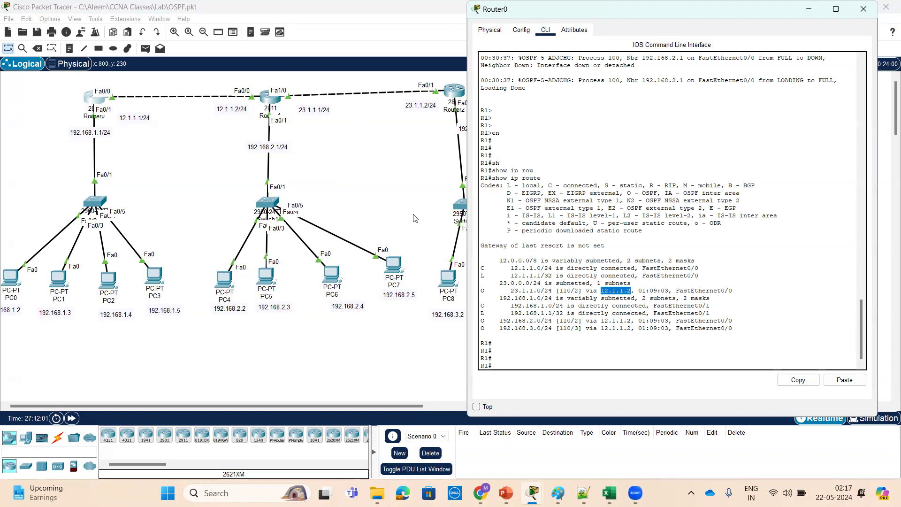
left_click_drag(500, 322, 533, 321)
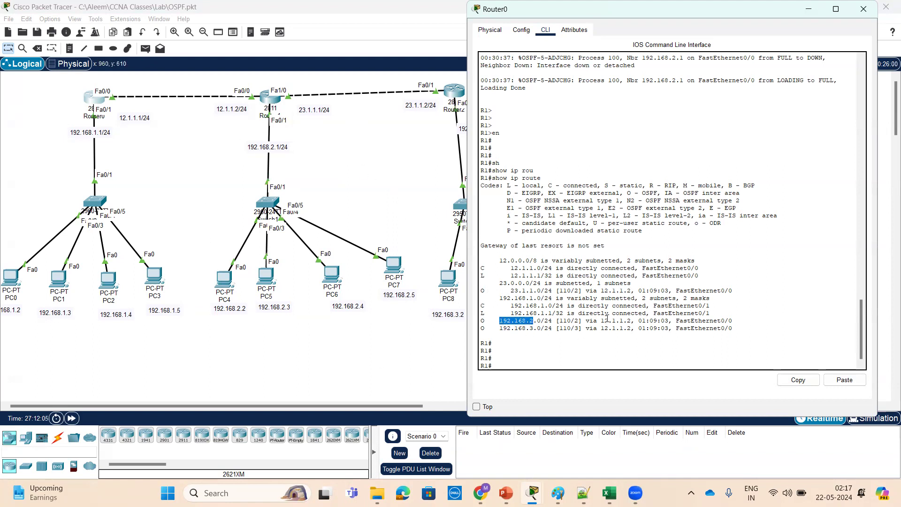
left_click_drag(601, 321, 631, 322)
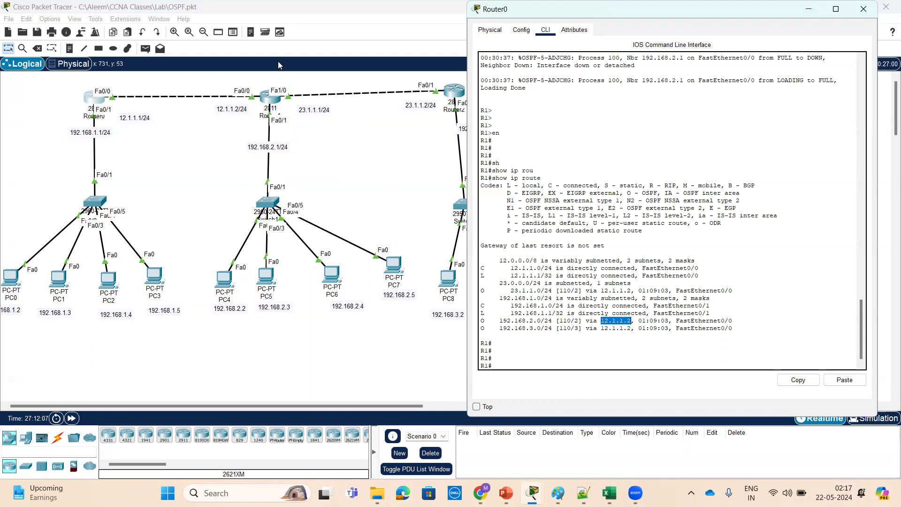
scroll(565, 342, "down", 1)
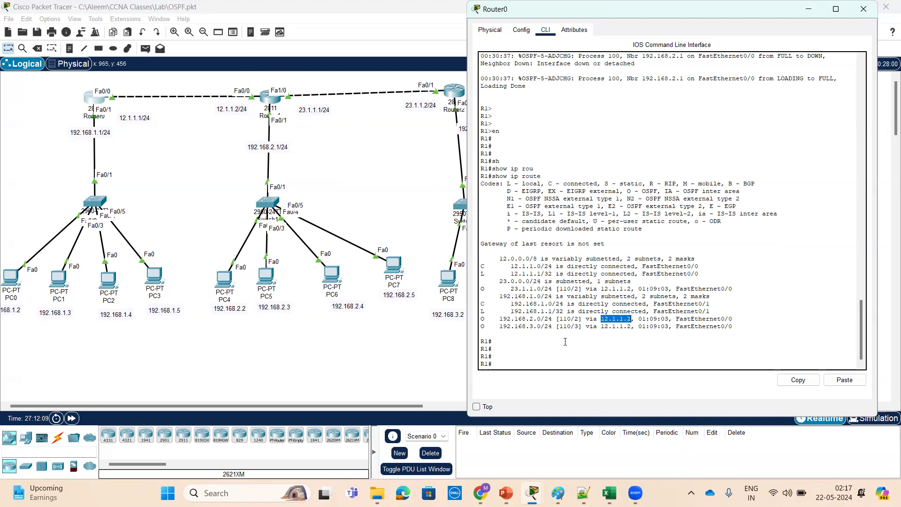
left_click(629, 357)
key("Return")
key("Return")
key("Return")
key("Return")
key("Return")
key("Return")
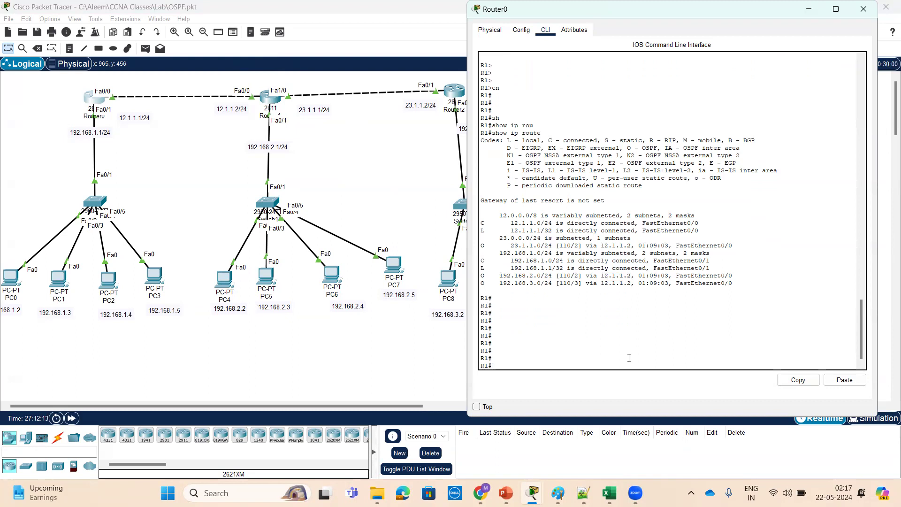
type("conf t")
key("Return")
key("Return")
key("Return")
key("Return")
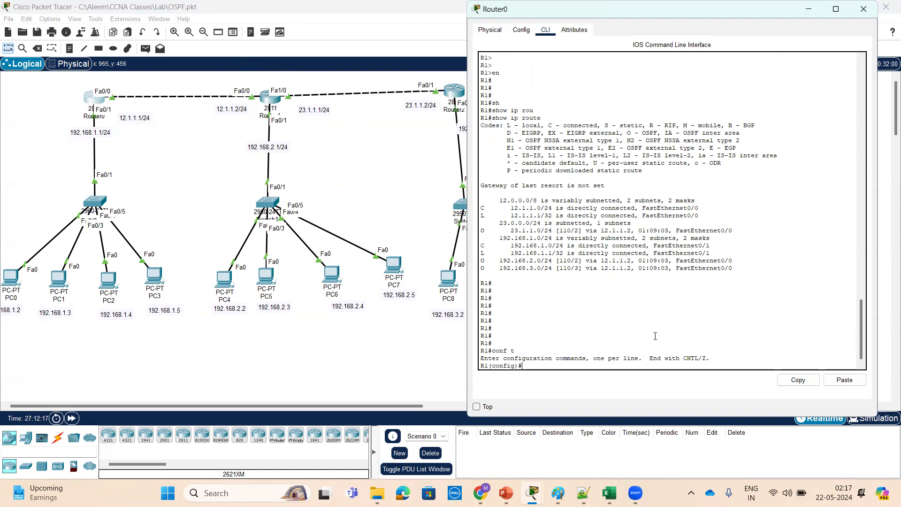
key("ctrl+z")
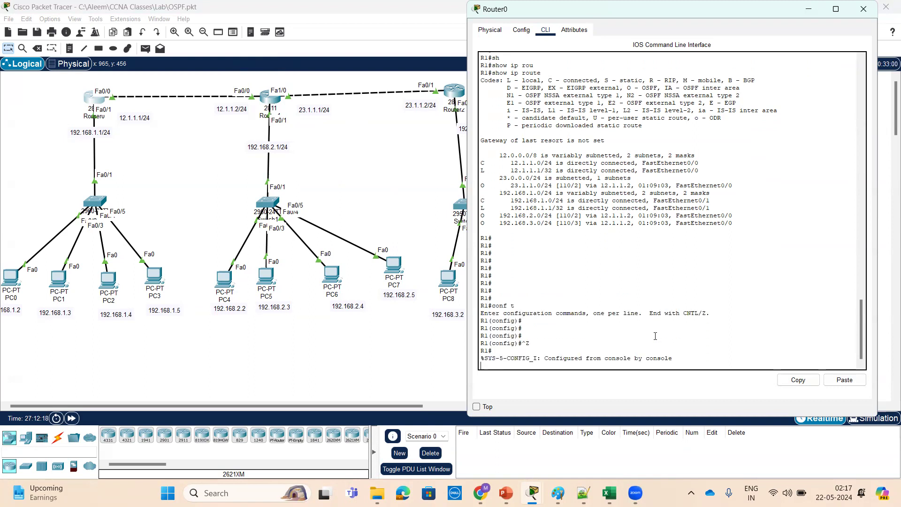
key("Return")
key("Return")
key("Return")
key("Return")
key("Return")
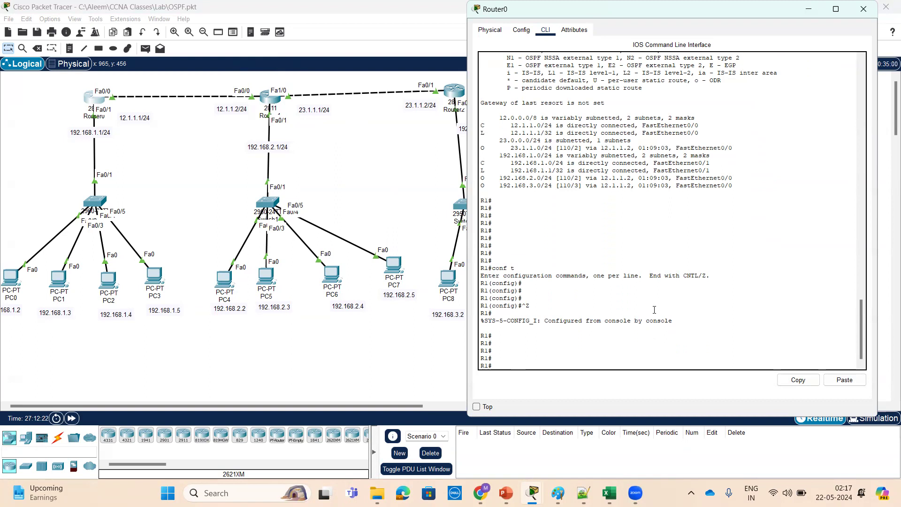
Run show ip protocols on Router0 and examine its OSPF router ID.
type("sh")
key("Tab")
type("i")
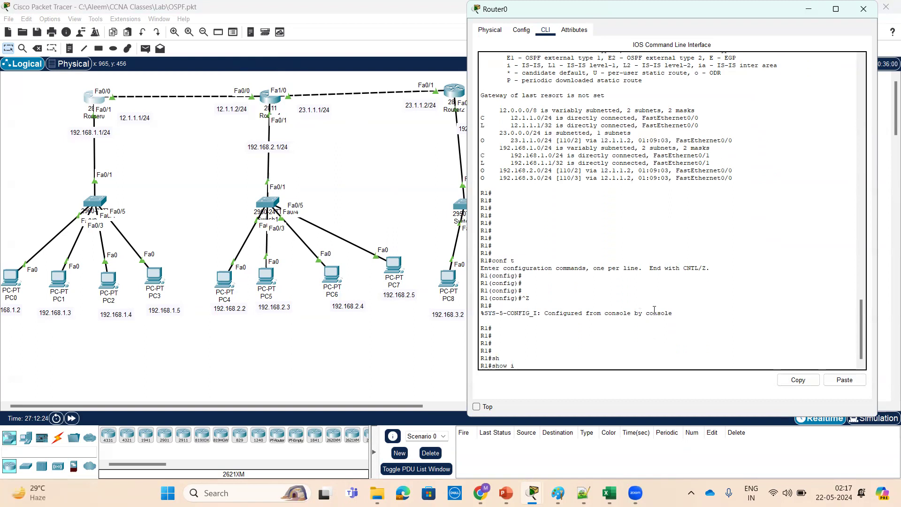
type("p pr")
key("Tab")
key("Return")
key("Return")
key("Return")
key("Return")
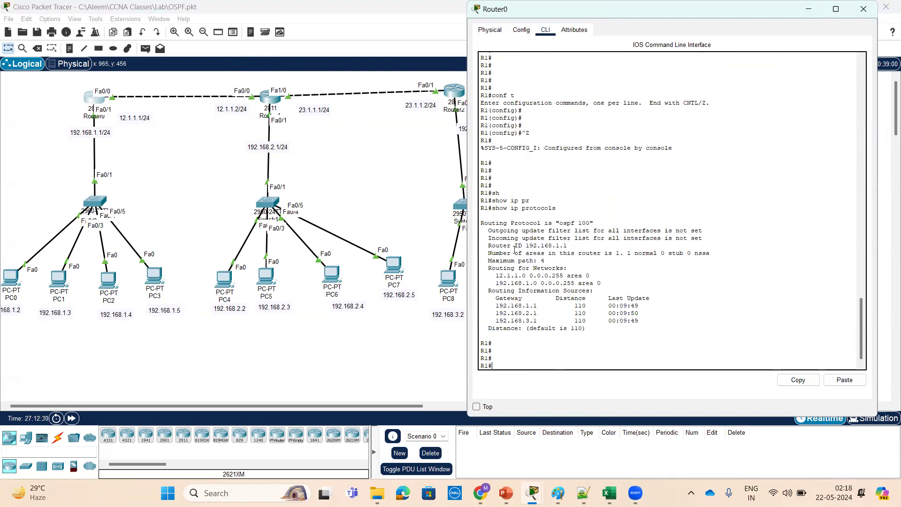
left_click_drag(526, 246, 568, 246)
Open Router2's command line and enter privileged EXEC mode.
left_click(449, 94)
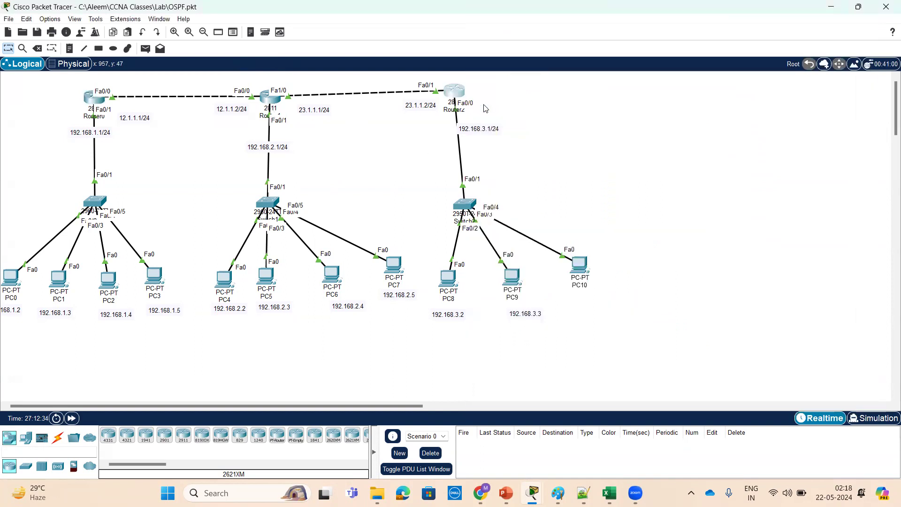
left_click(634, 237)
key("Return")
key("Return")
key("Return")
key("Return")
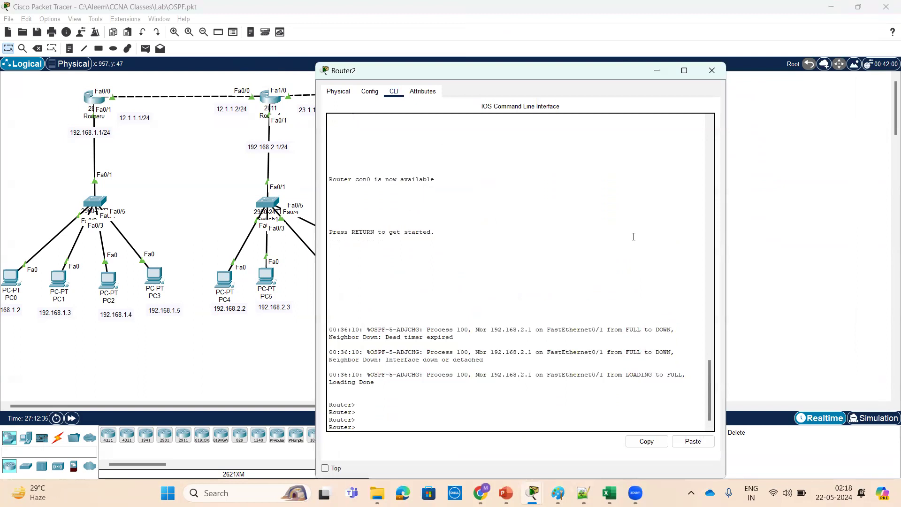
type("en")
key("Return")
key("Return")
key("Return")
Run show ip protocols on Router2 and examine its OSPF router ID.
type("show ip p")
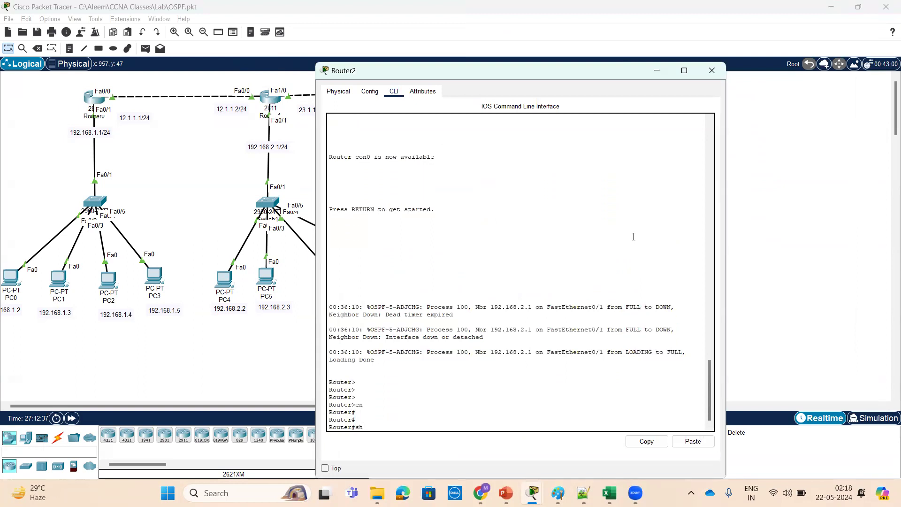
key("Tab")
type("ip p")
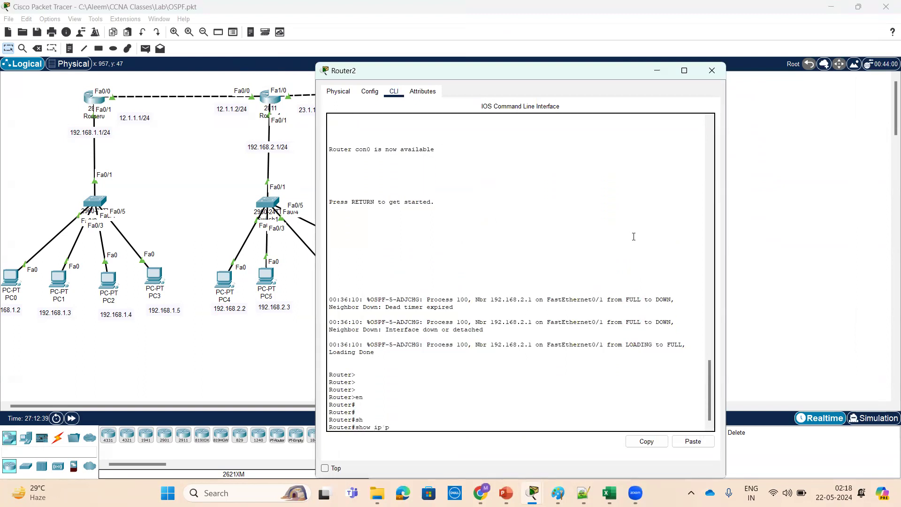
type("r")
key("Tab")
key("Return")
key("Return")
key("Return")
key("Return")
key("Return")
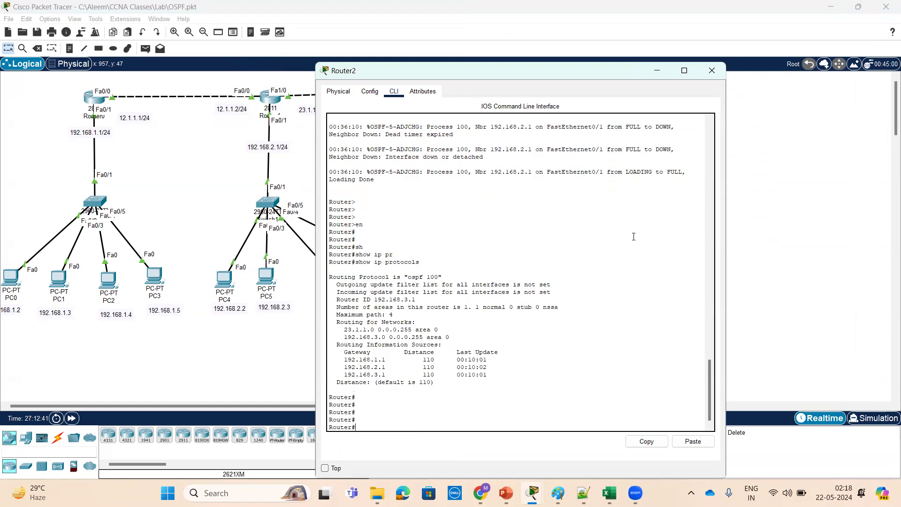
left_click_drag(370, 300, 417, 300)
left_click_drag(338, 300, 416, 299)
List Router2's OSPF neighbors with show ip ospf neighbor.
key("Return")
key("Return")
type("show ip os")
key("Tab")
type("ip n")
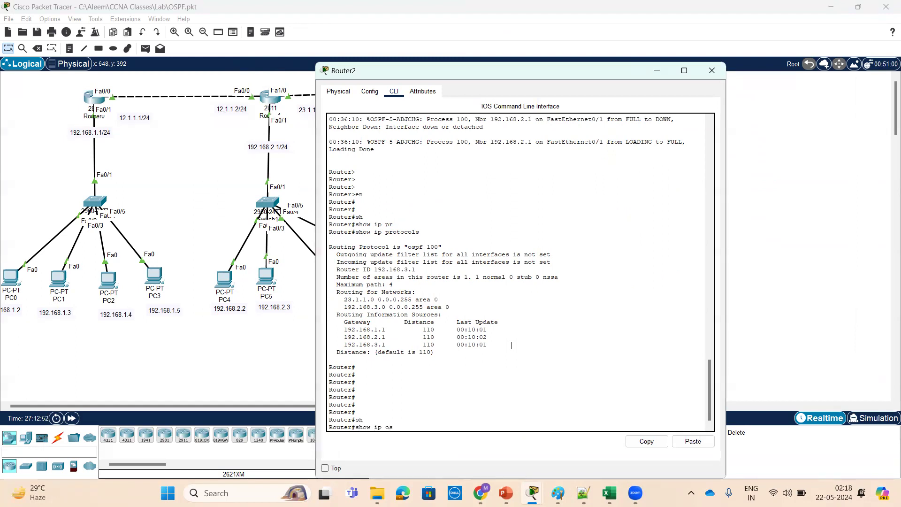
type("s")
key("Tab")
type("ne")
key("Tab")
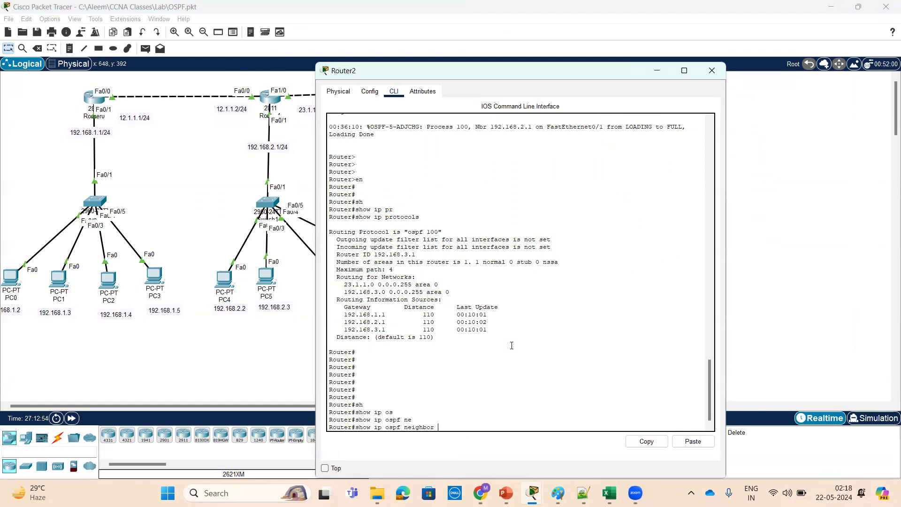
key("Return")
key("Return")
key("Return")
key("Return")
key("Return")
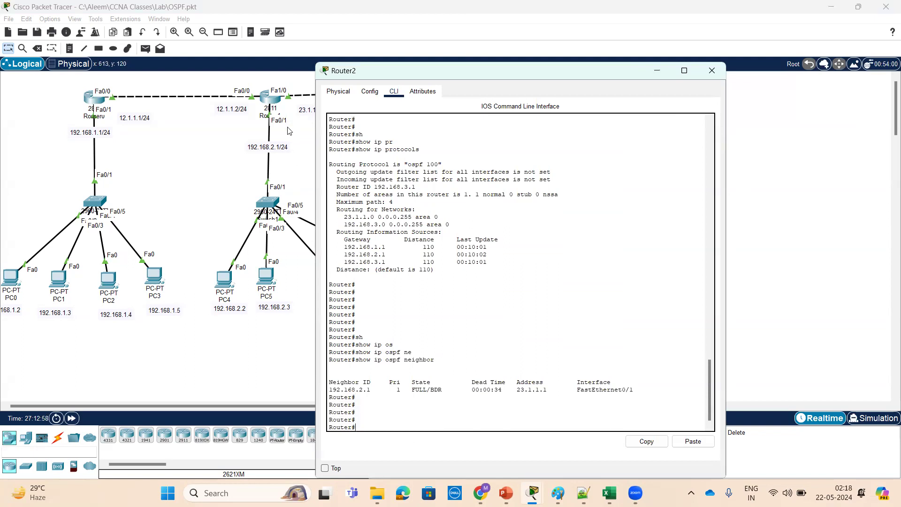
Return to Router0's command line and list its OSPF neighbors with show ip ospf neighbor.
left_click(89, 99)
left_click(543, 342)
key("Return")
key("Return")
key("Return")
type("sh")
key("Tab")
type("ip")
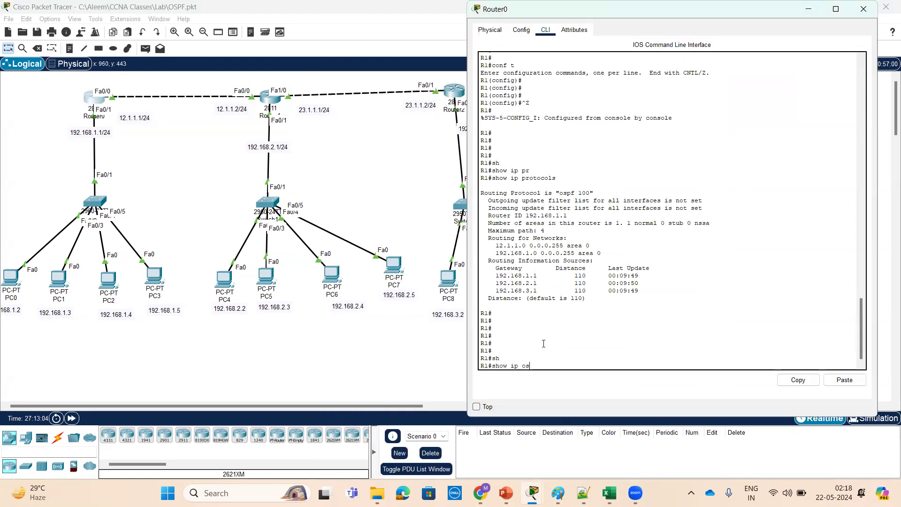
type(" os")
key("Tab")
type("ne")
key("Tab")
key("Return")
key("Return")
key("Return")
key("Return")
key("Return")
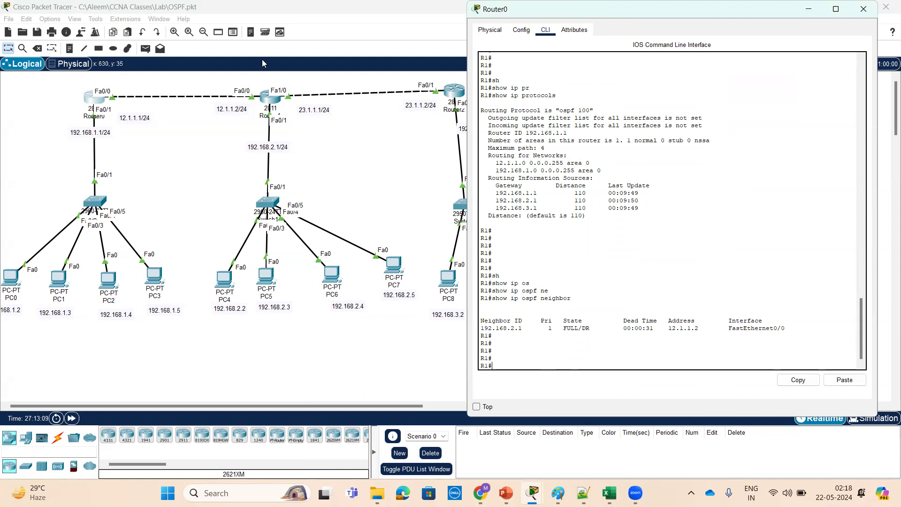
Open Router1's command line and enter privileged EXEC mode.
left_click(271, 101)
left_click(271, 101)
key("Return")
key("Return")
key("Return")
key("Return")
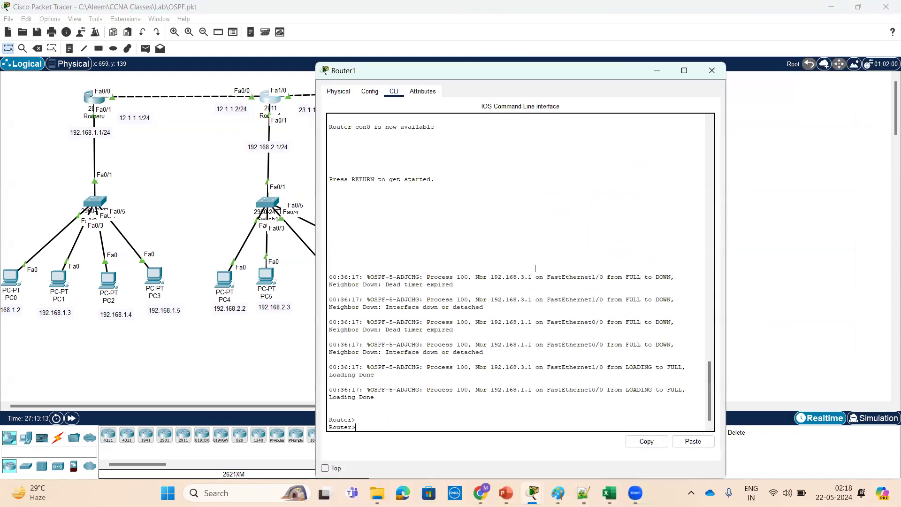
type("en")
key("Return")
key("Return")
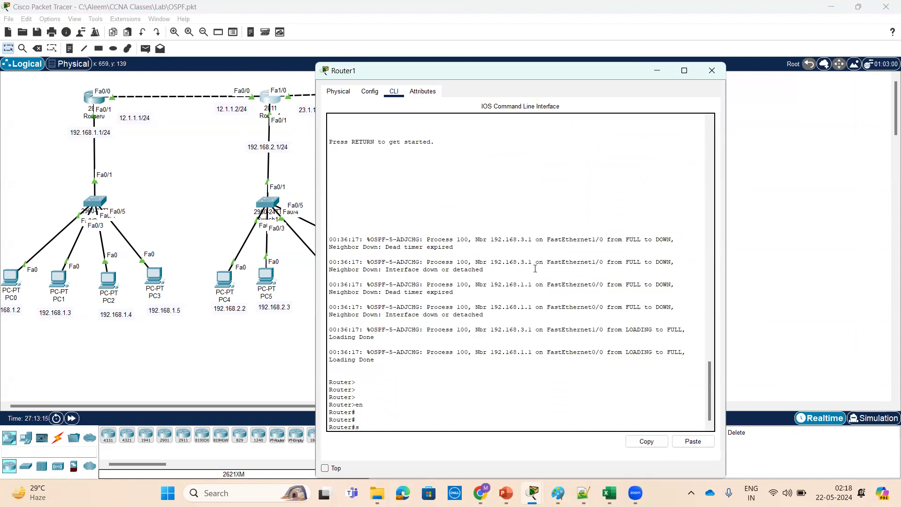
List Router1's OSPF neighbors with show ip ospf neighbor and move its window aside to uncover the topology.
type("sh")
key("Tab")
type("ip os")
key("Tab")
type("ne")
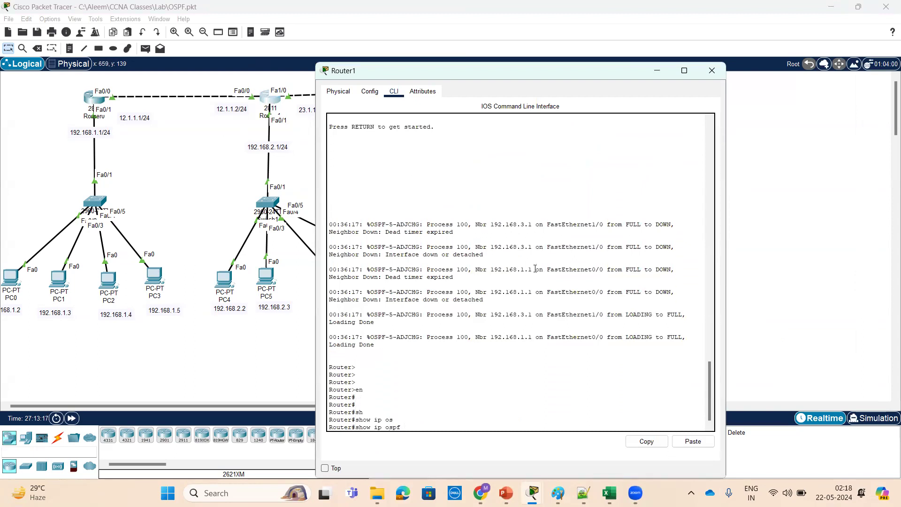
key("Tab")
key("Return")
key("Return")
key("Return")
key("Return")
key("Return")
key("Return")
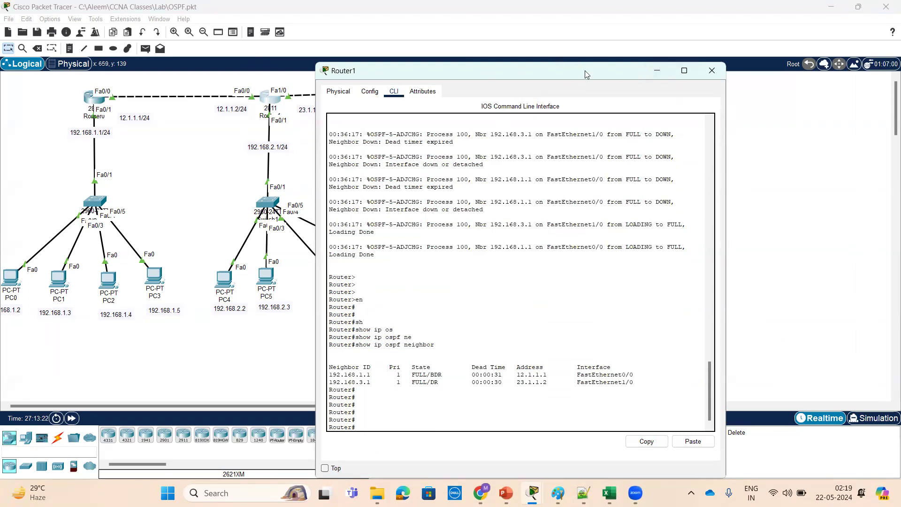
left_click_drag(584, 70, 742, 59)
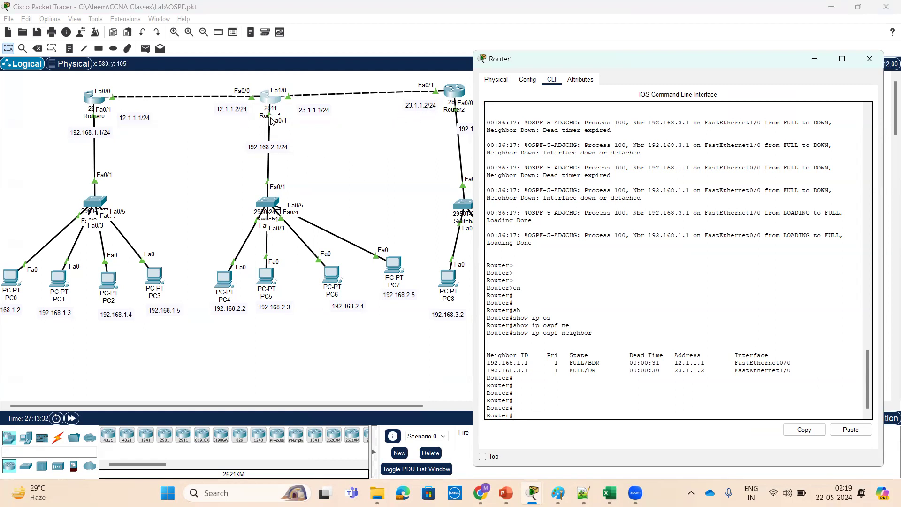
Display Router1's OSPF link-state database with show ip ospf database and examine its link IDs and advertising routers.
left_click(612, 259)
key("Return")
key("Return")
key("Return")
type("sh")
key("Tab")
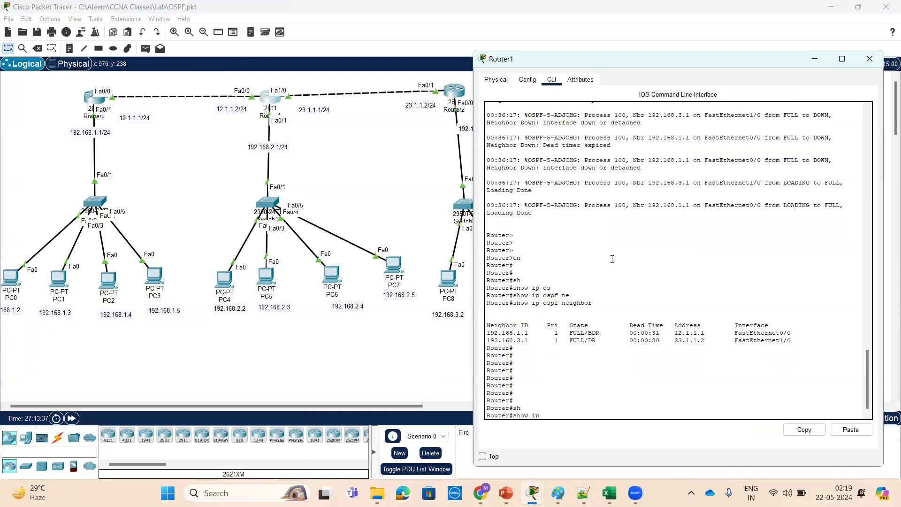
type("ip o")
key("Tab")
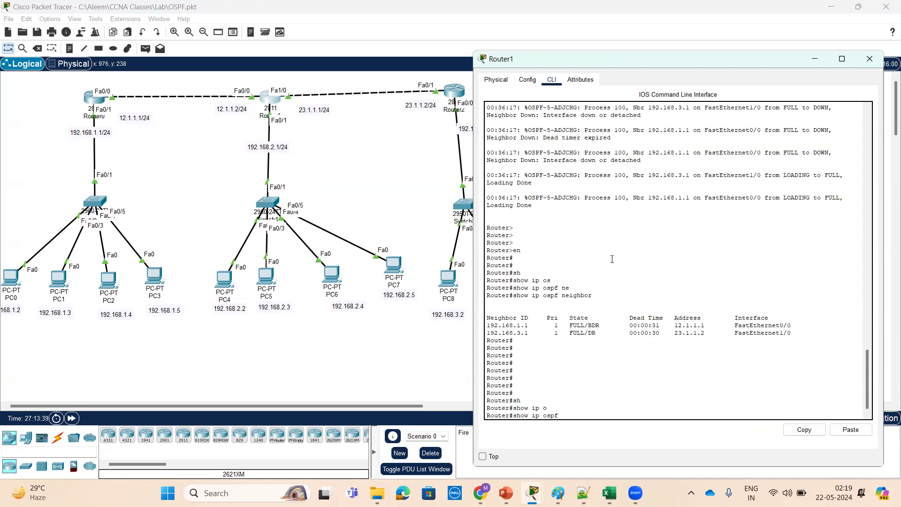
type("d")
key("Tab")
key("Return")
key("Return")
key("Return")
key("Return")
key("Return")
key("Return")
key("Return")
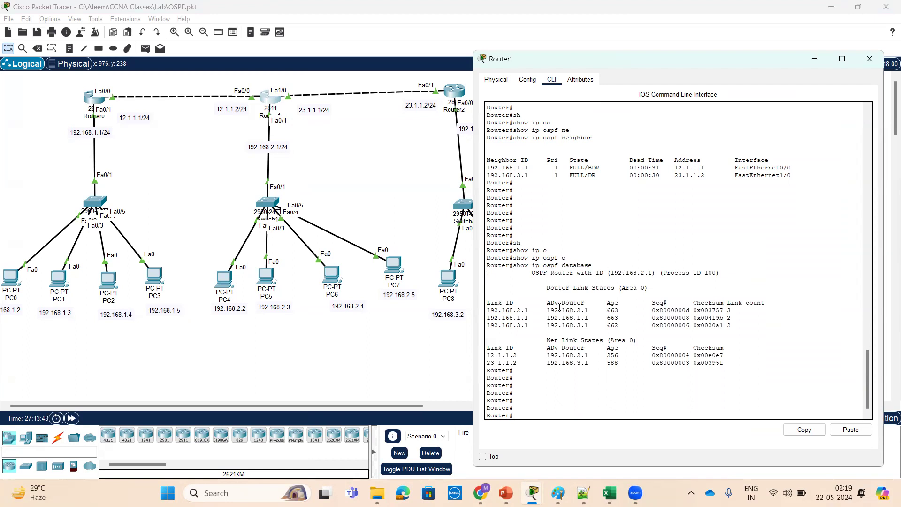
left_click_drag(609, 340, 635, 343)
left_click_drag(621, 287, 644, 291)
Enter global configuration mode on Router1 with conf terminal.
left_click(645, 363)
key("Return")
key("Return")
key("Return")
key("Return")
type("cc")
type("onf")
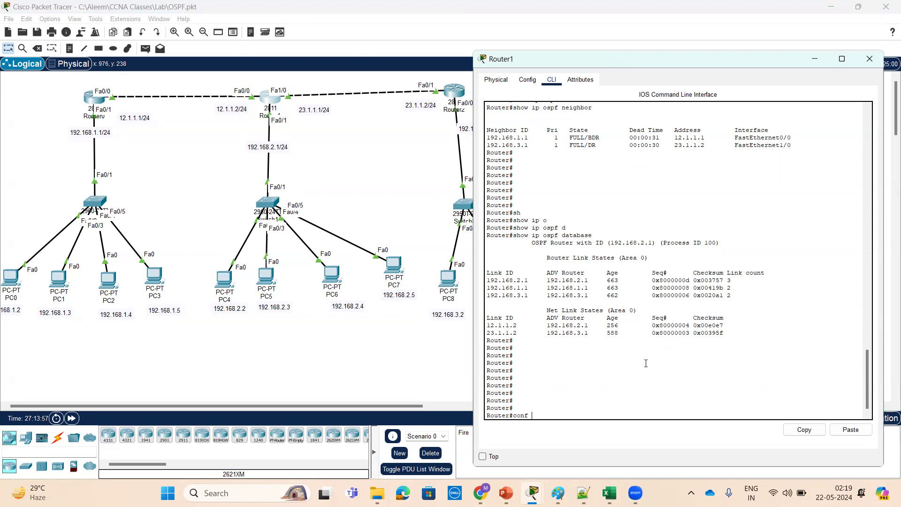
type(" t")
key("Tab")
key("Return")
key("Return")
key("Return")
key("Return")
key("Return")
key("Return")
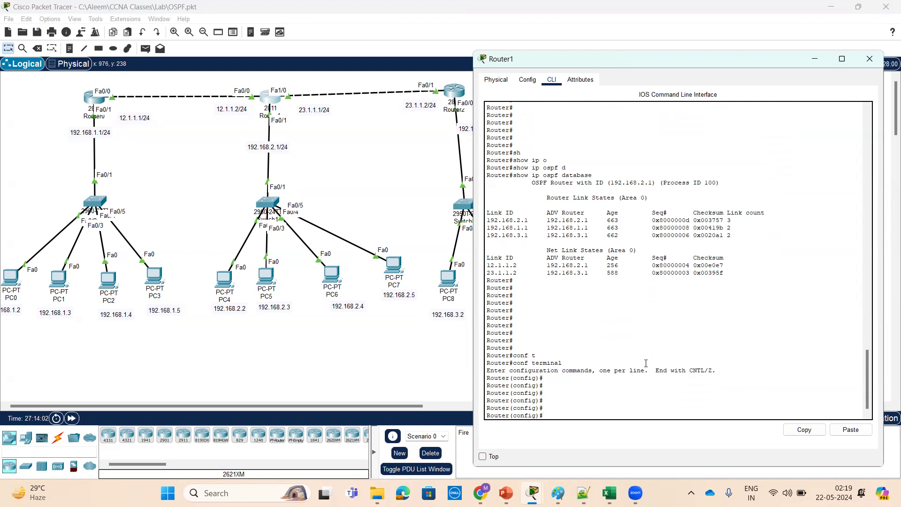
Check the allowed process ID range and enter Router1's OSPF configuration with router ospf 100.
type("ro")
key("Tab")
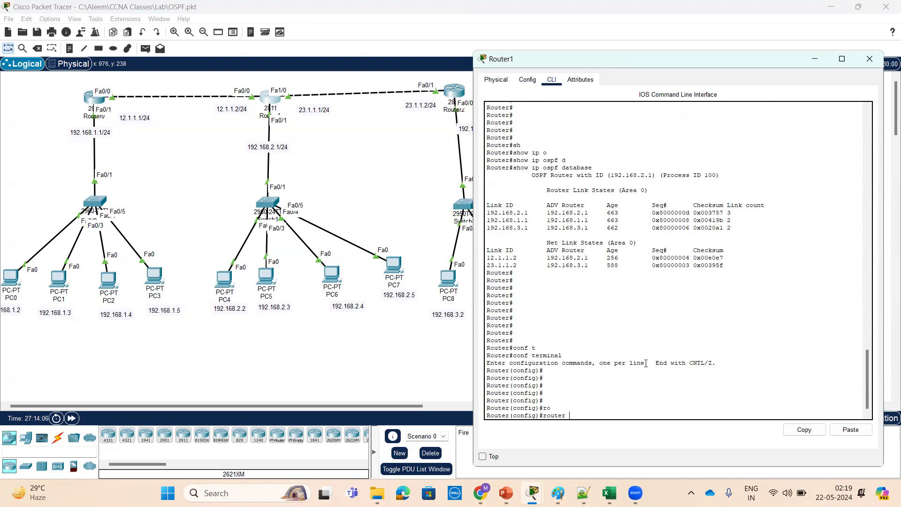
type("os")
key("Tab")
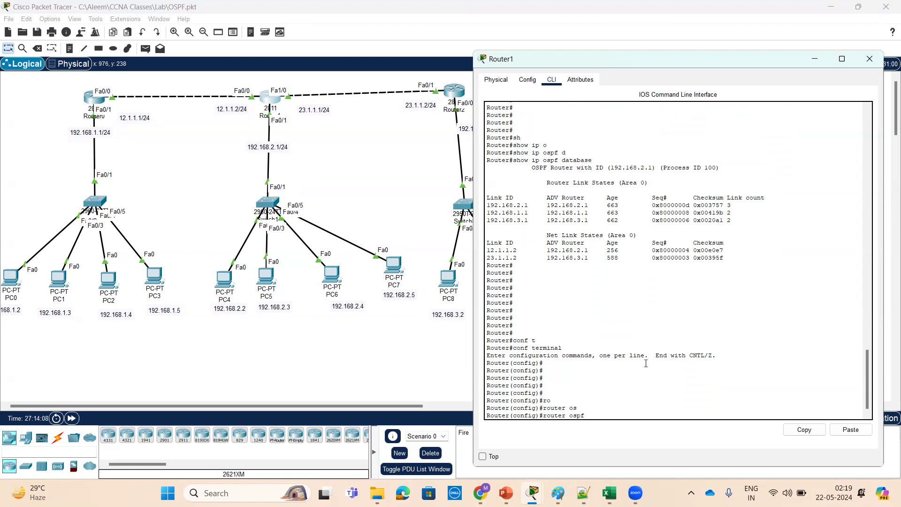
type("?")
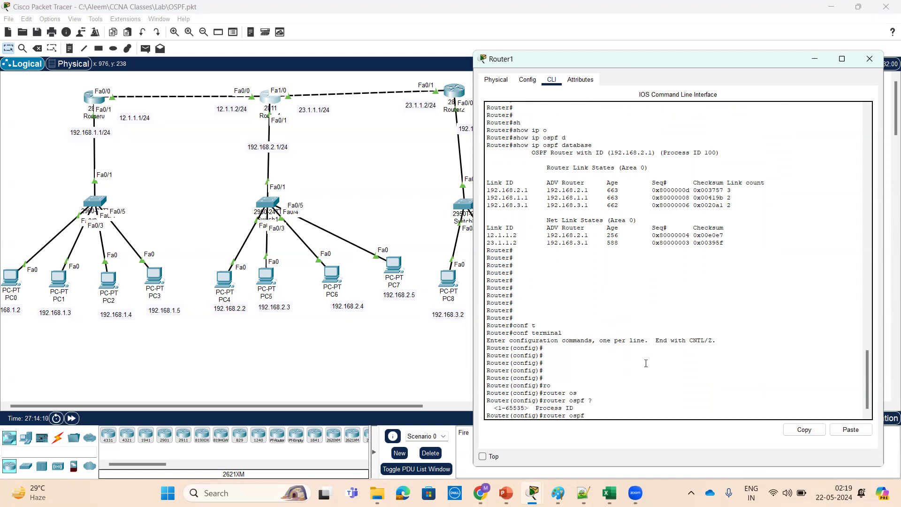
type("100")
left_click_drag(662, 152, 717, 153)
left_click(691, 291)
key("Return")
key("Return")
key("Return")
Set Router1's OSPF router ID to 2.2.2.2 and return to privileged EXEC mode.
type("rou")
key("Tab")
type("2.2.2.")
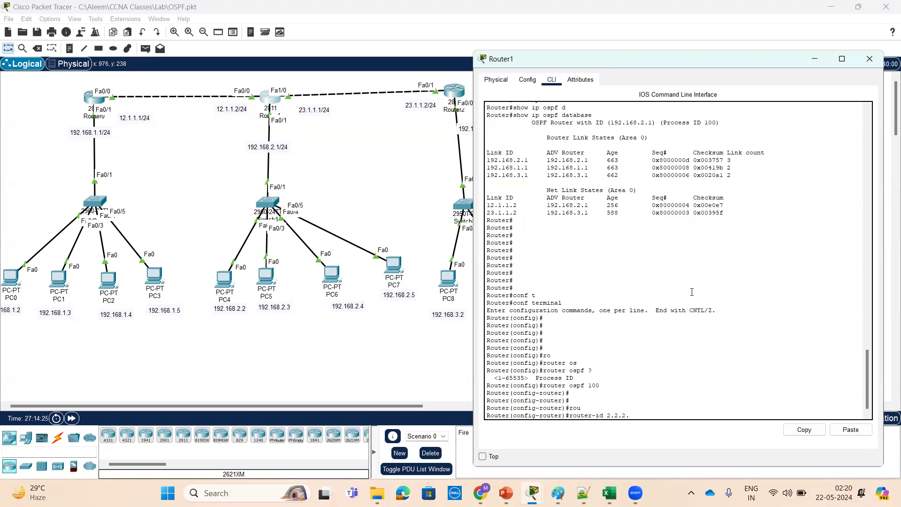
type("2")
key("Return")
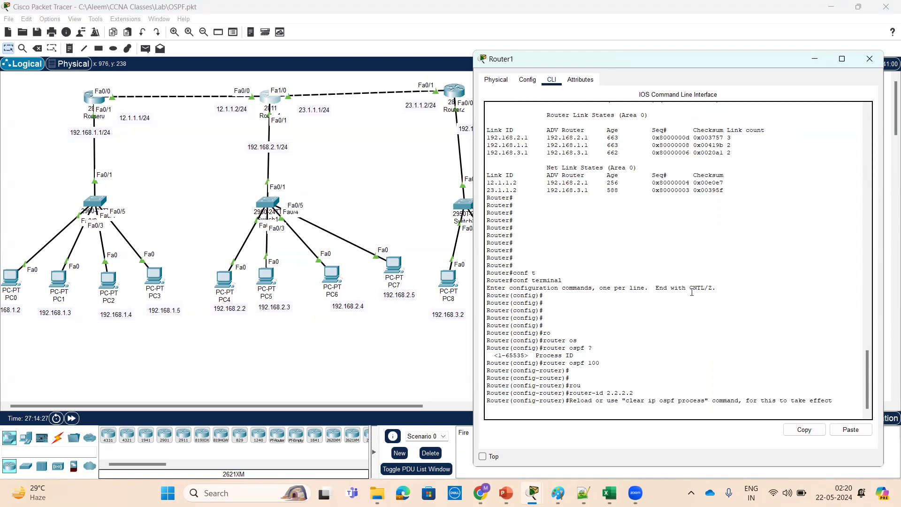
key("Return")
key("Return")
key("Return")
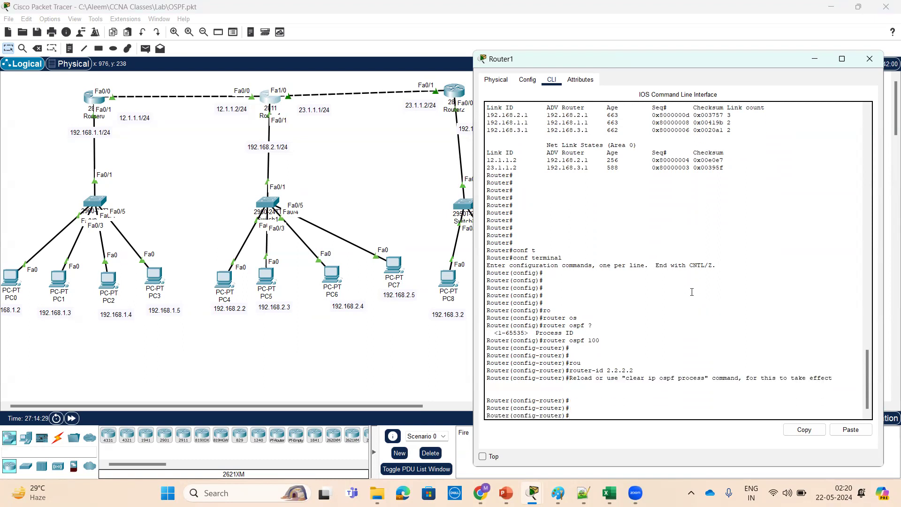
key("ctrl+z")
key("Return")
key("Return")
key("Return")
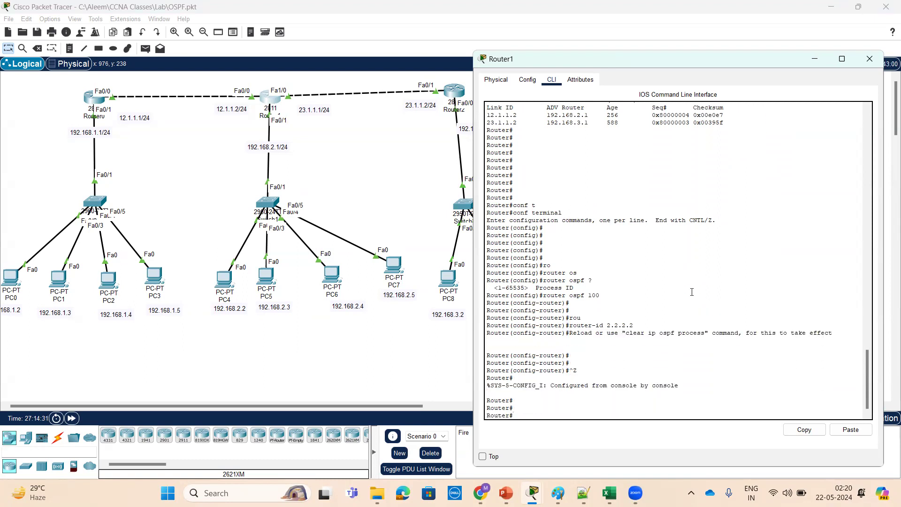
Reset all OSPF processes on Router1 with clear ip ospf process, answering y to the confirmation.
type("cle")
key("Tab")
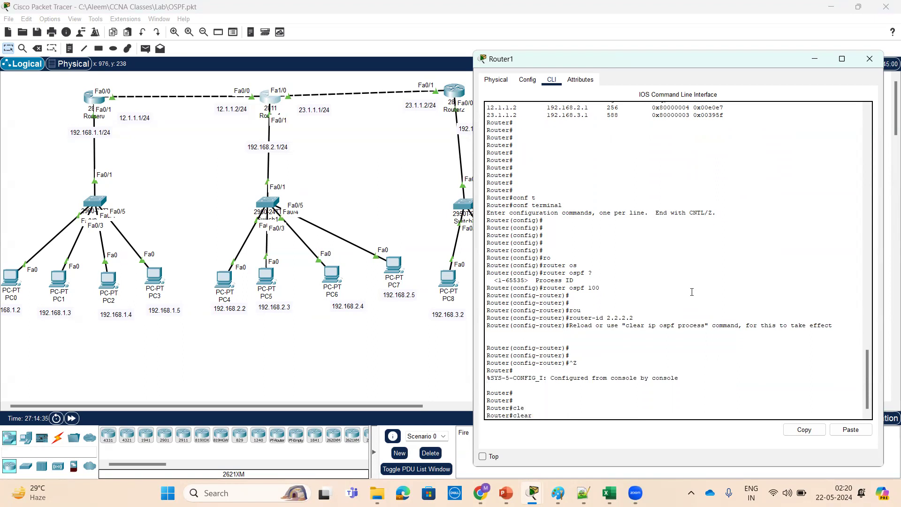
type("ip os")
key("Tab")
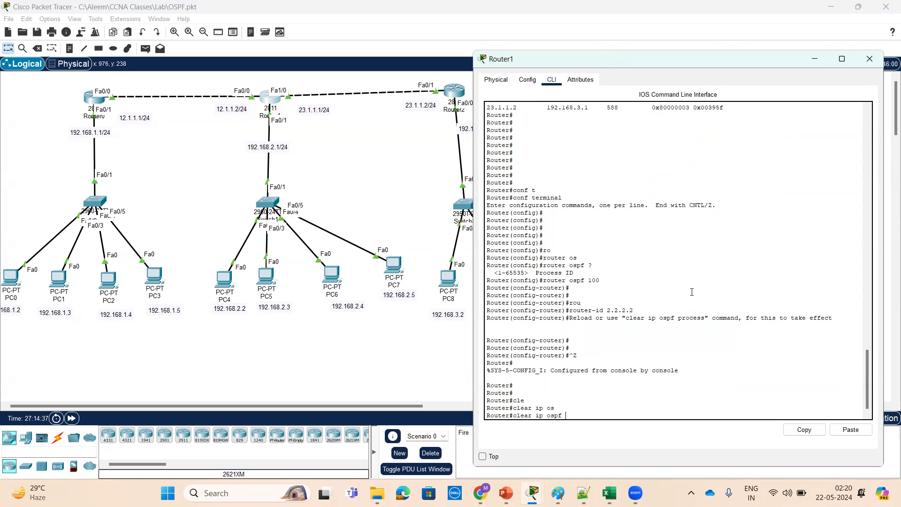
type("pr")
key("Tab")
key("Return")
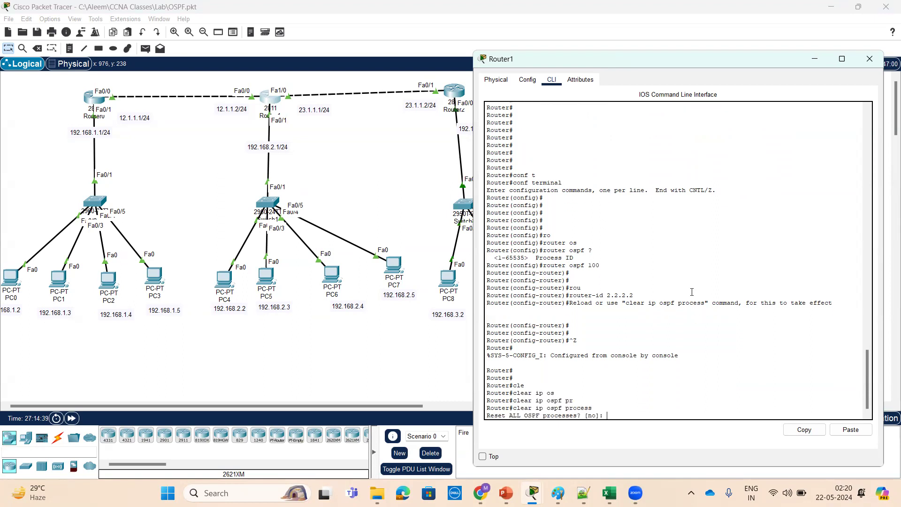
type("y")
key("Return")
key("Return")
key("Return")
key("Return")
key("Return")
key("Return")
key("Return")
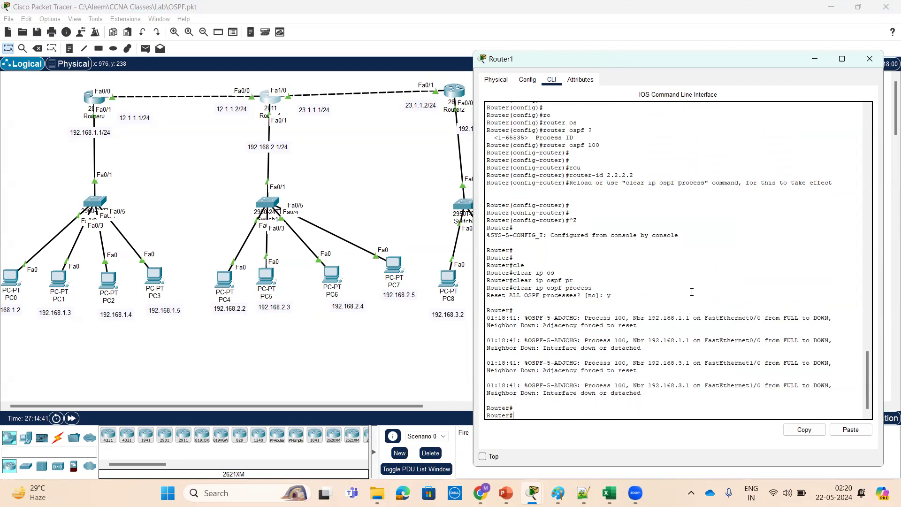
Switch to Router0's command line and enter global configuration mode with conf t.
left_click(89, 104)
key("Return")
key("Return")
key("Return")
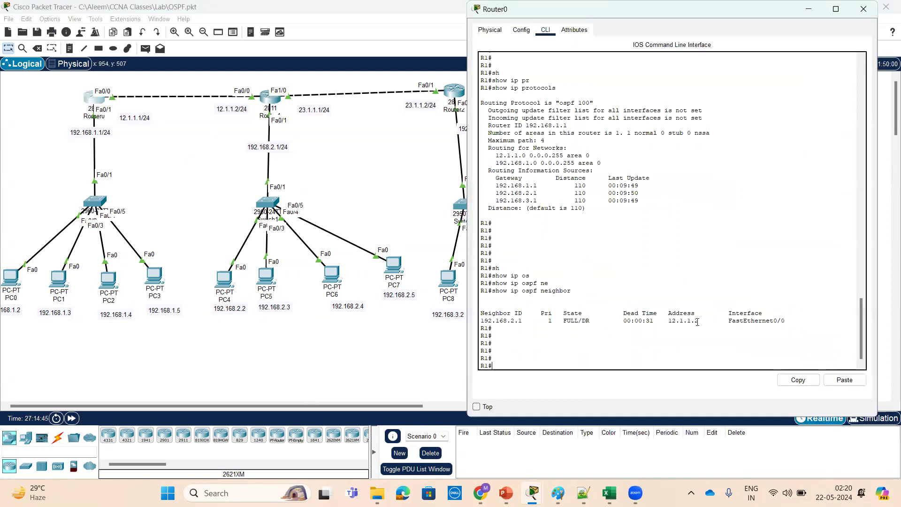
type("rou")
key("Tab")
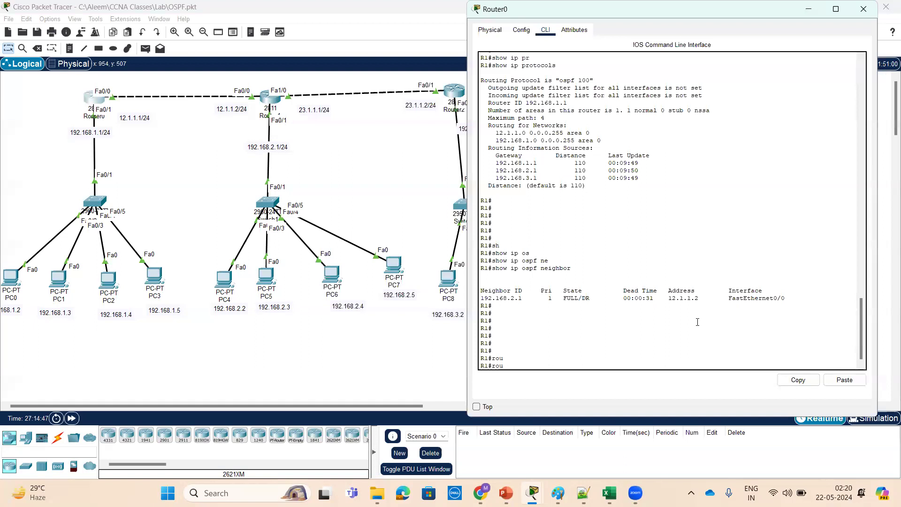
key("BackSpace")
key("BackSpace")
key("BackSpace")
type("conftt")
key("Return")
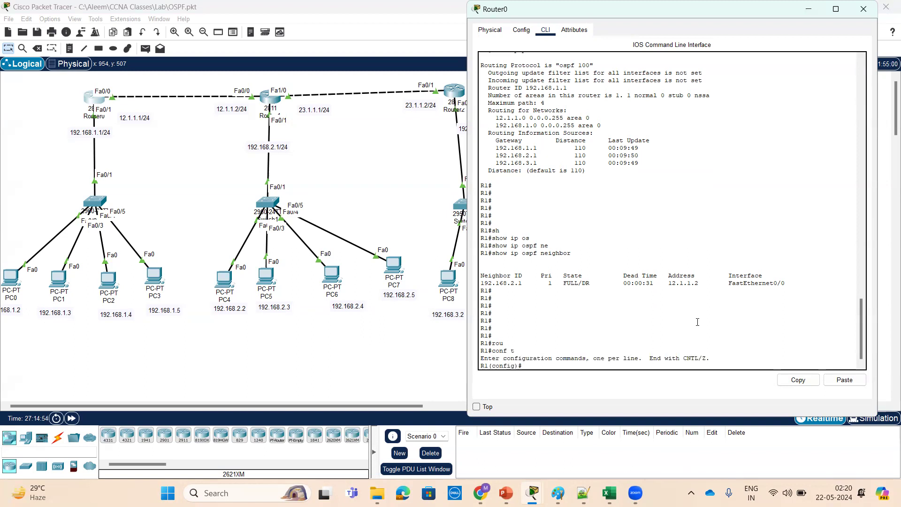
Enter Router0's OSPF configuration with router ospf 100.
type("rou")
key("Tab")
type("os")
key("Tab")
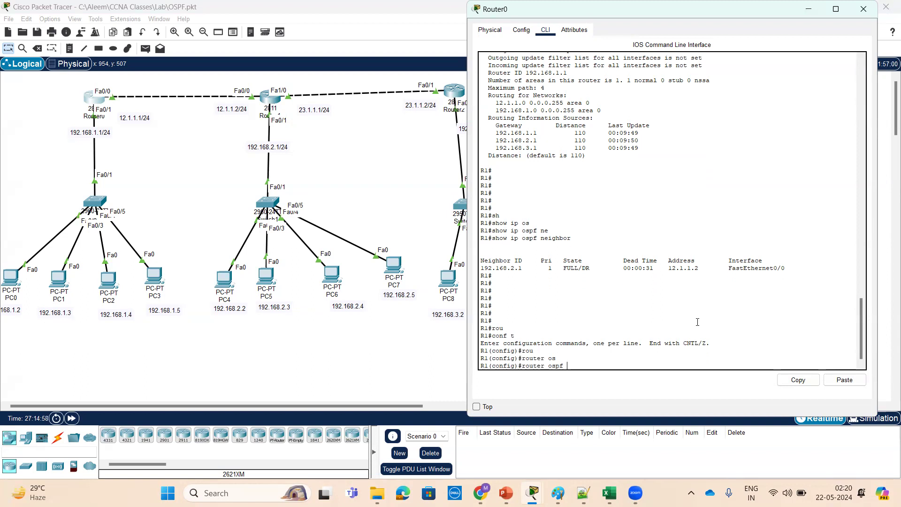
type("100")
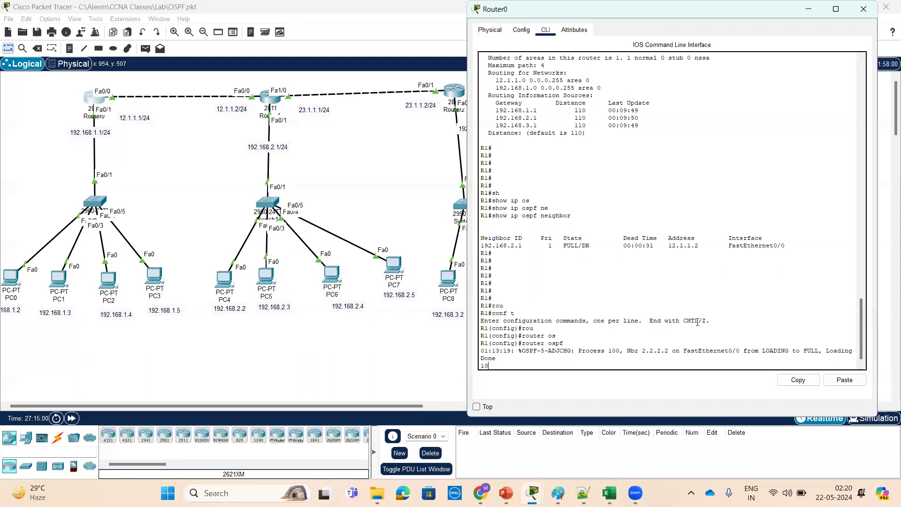
key("Tab")
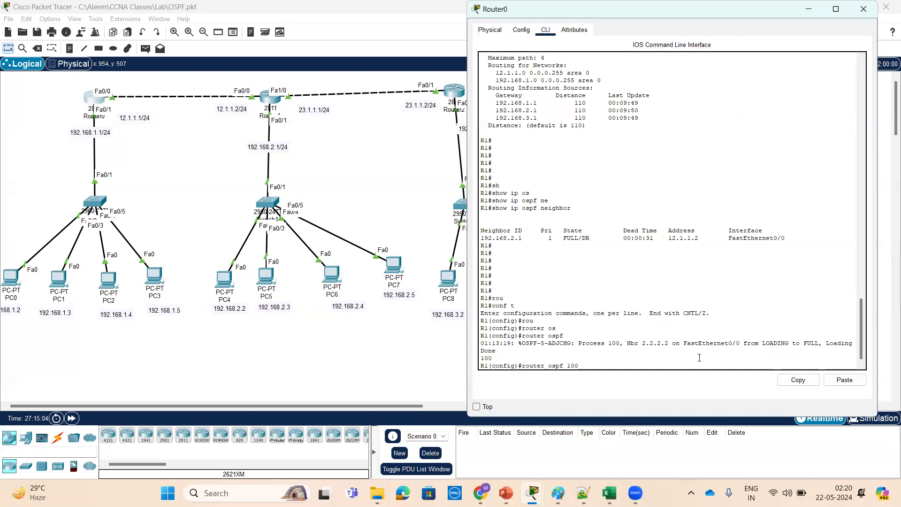
key("Return")
key("Return")
key("Return")
key("Return")
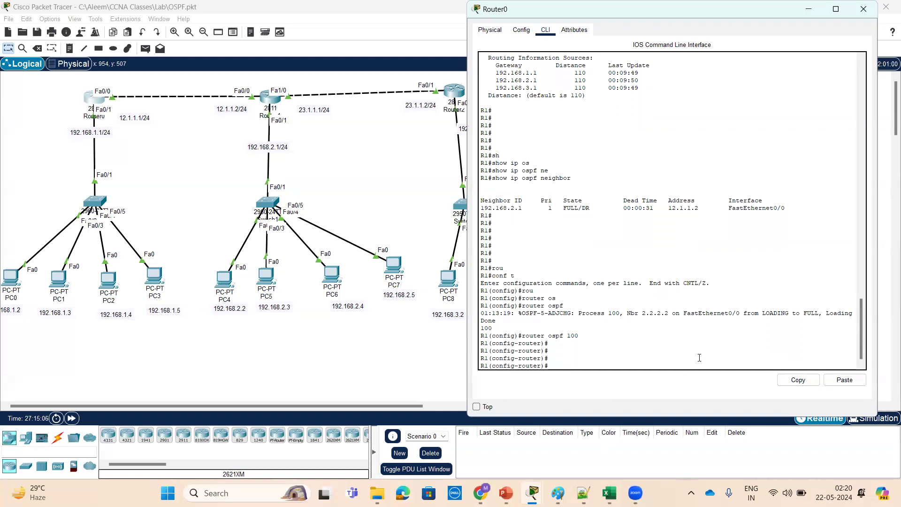
key("Return")
key("Return")
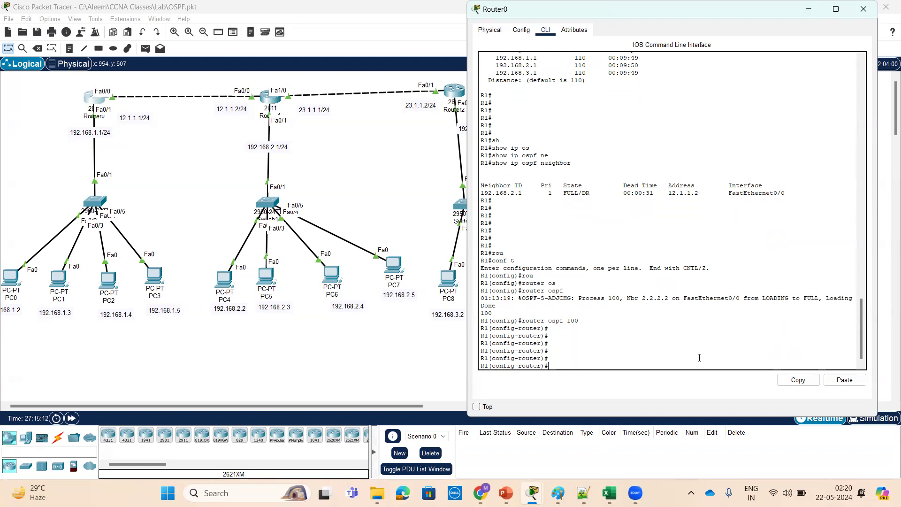
Set Router0's OSPF router ID to 1.1.1.1 and return to privileged EXEC mode.
type("ro")
key("Tab")
type("1.1.1.1")
key("Return")
key("Return")
key("Return")
key("Return")
key("Return")
key("ctrl+z")
key("Return")
key("Return")
key("Return")
key("Return")
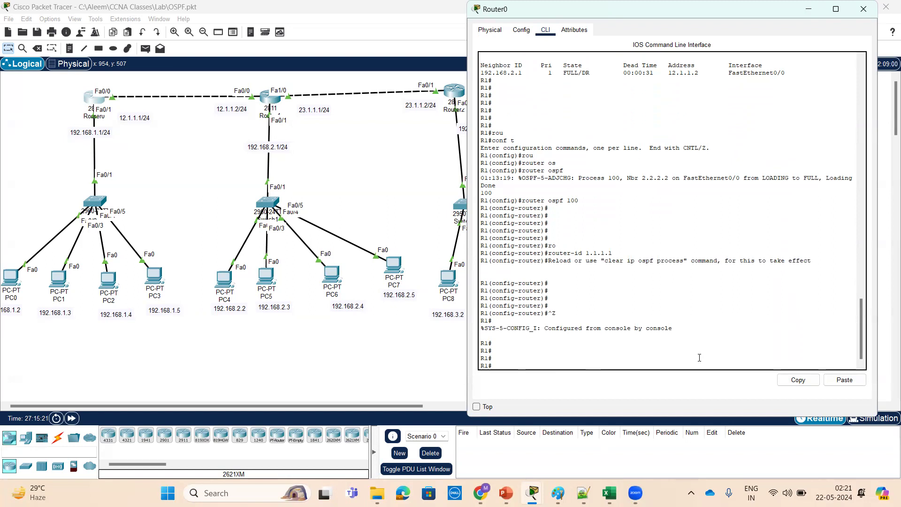
Reset all OSPF processes on Router0 with clear ip ospf process, answering y to the confirmation.
type("cl")
key("Tab")
type("e")
key("Tab")
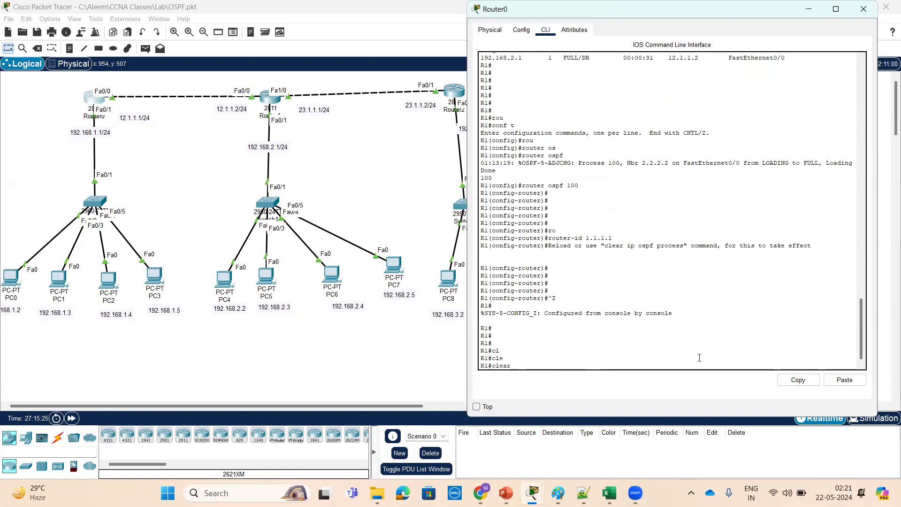
type("ip os")
key("Tab")
type("pr")
key("Tab")
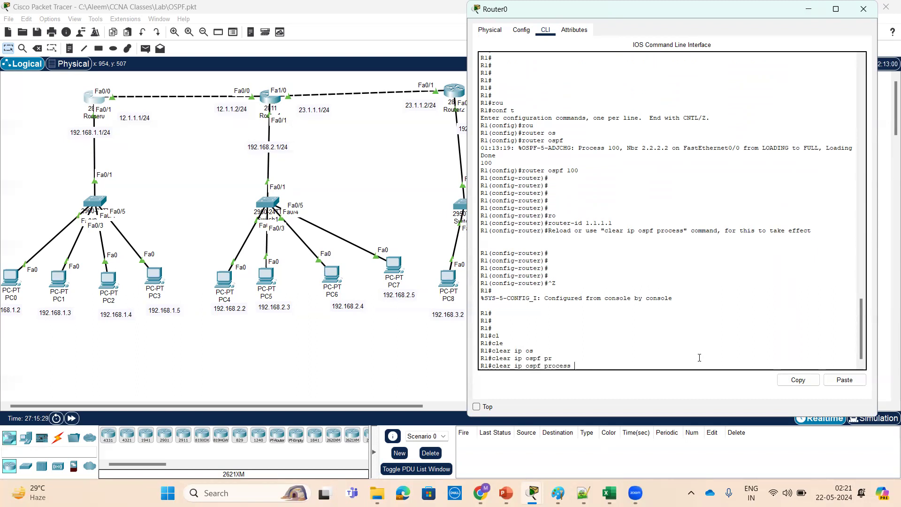
key("Return")
type("y")
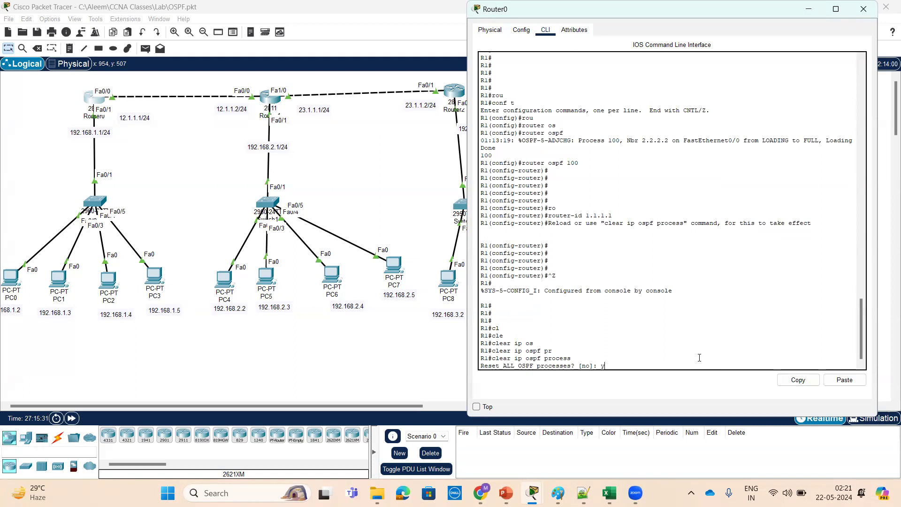
key("Return")
key("Return")
key("Return")
key("Return")
key("Return")
key("Return")
key("Return")
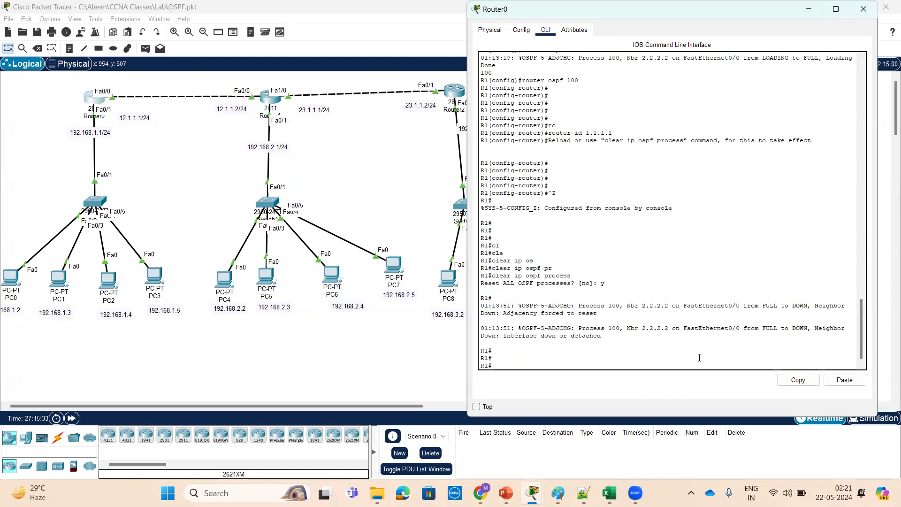
key("Return")
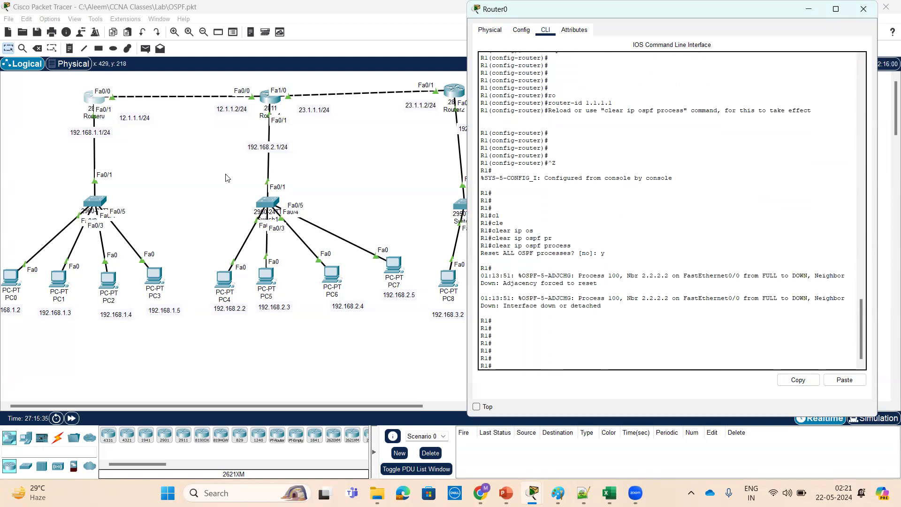
Return to Router1's command line and recheck its OSPF database with show ip ospf database for the new router IDs.
left_click(267, 98)
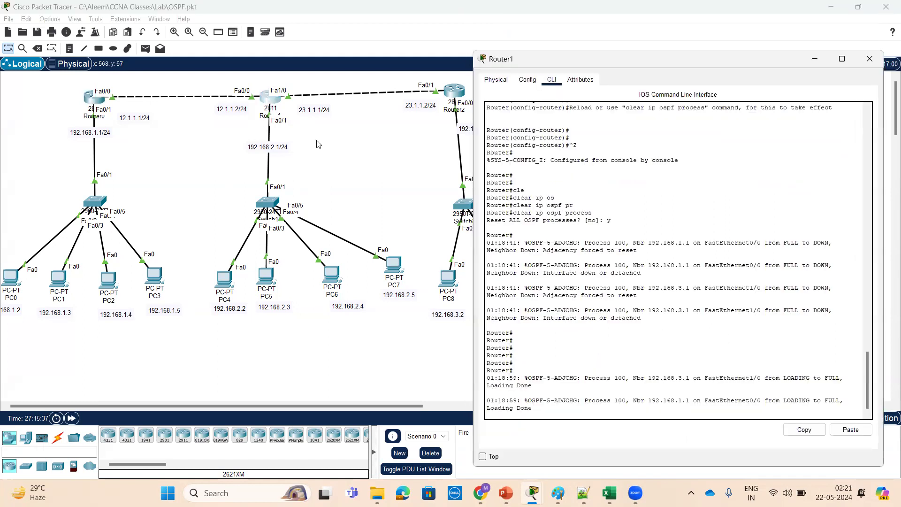
type("sh")
key("Tab")
type("ip")
key("Tab")
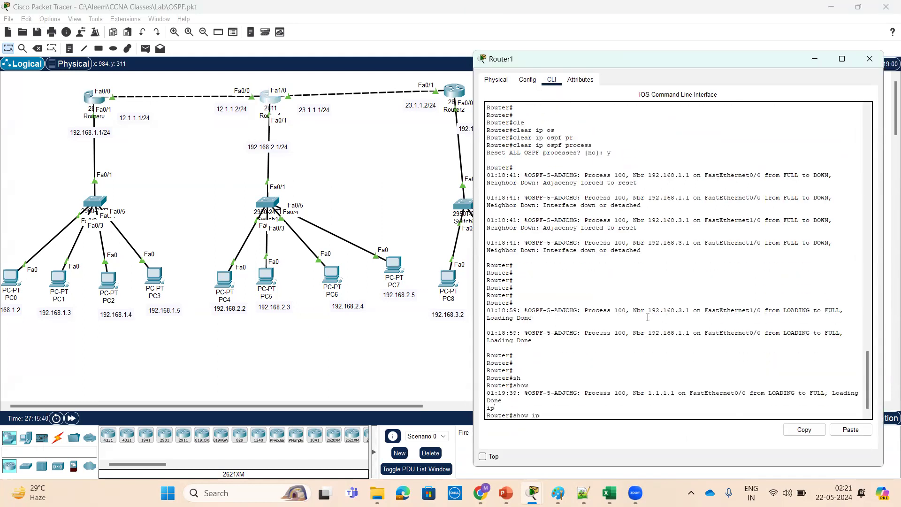
type("os")
key("Tab")
type("d")
key("Tab")
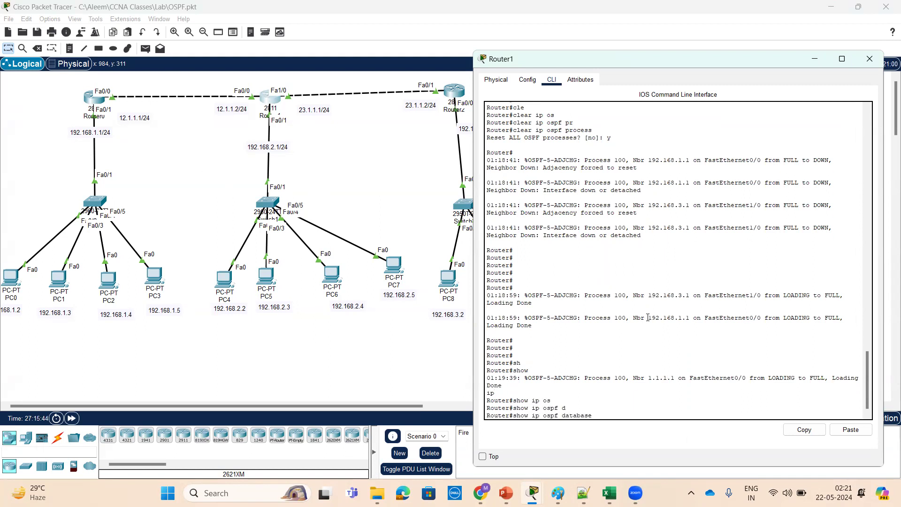
key("Return")
key("Return")
key("Return")
key("Return")
key("Return")
key("Return")
key("Return")
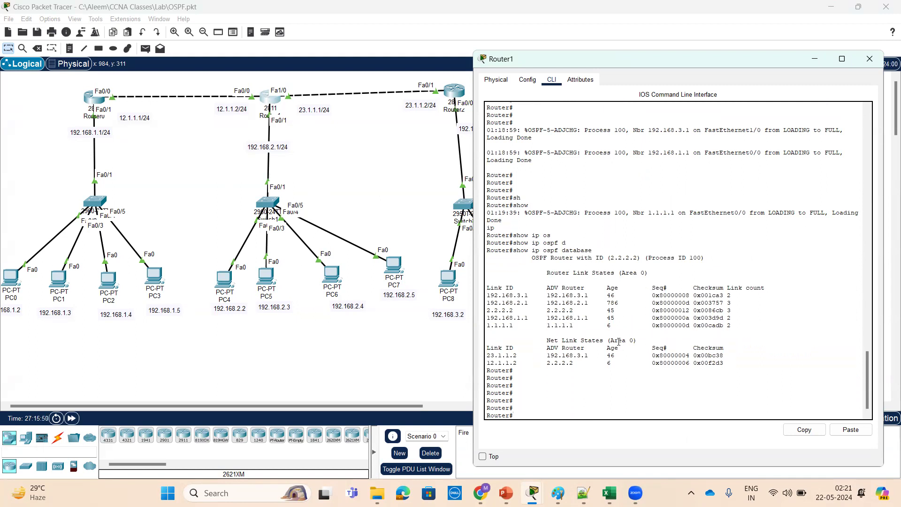
left_click_drag(610, 342, 633, 341)
left_click(7, 279)
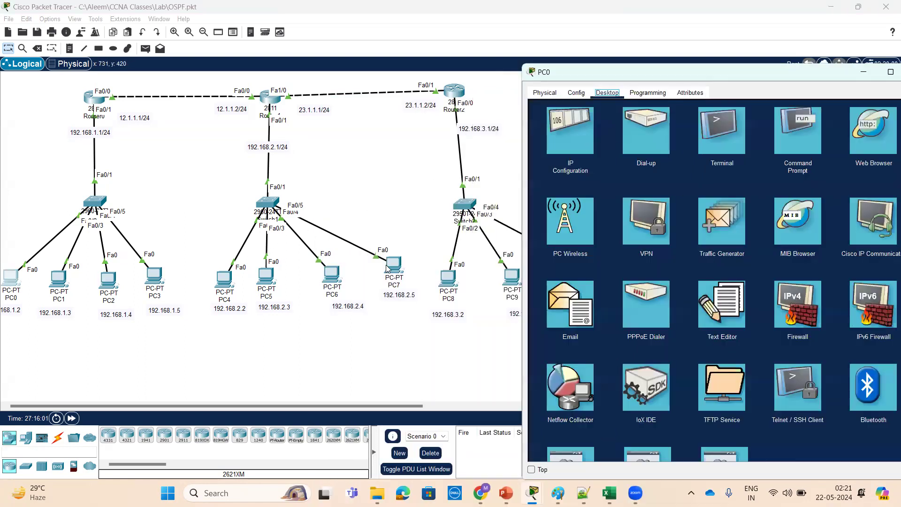
left_click(862, 72)
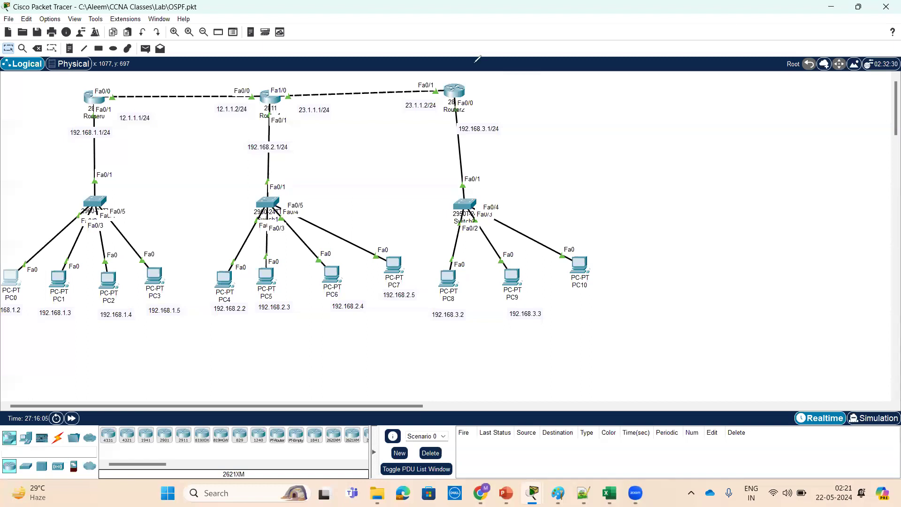
mouse_move(14, 301)
left_mouse_down()
mouse_move(63, 98)
mouse_move(371, 117)
mouse_move(449, 244)
mouse_move(462, 279)
mouse_move(438, 282)
mouse_move(463, 263)
left_mouse_up()
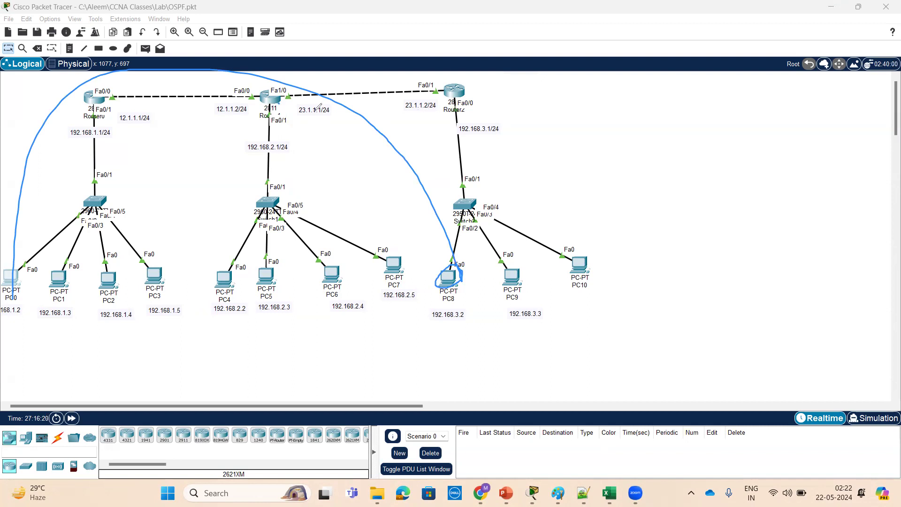
mouse_move(302, 120)
left_mouse_down()
mouse_move(303, 132)
mouse_move(349, 113)
mouse_move(341, 111)
left_mouse_up()
mouse_move(292, 141)
left_mouse_down()
mouse_move(339, 135)
mouse_move(360, 100)
mouse_move(302, 135)
left_mouse_up()
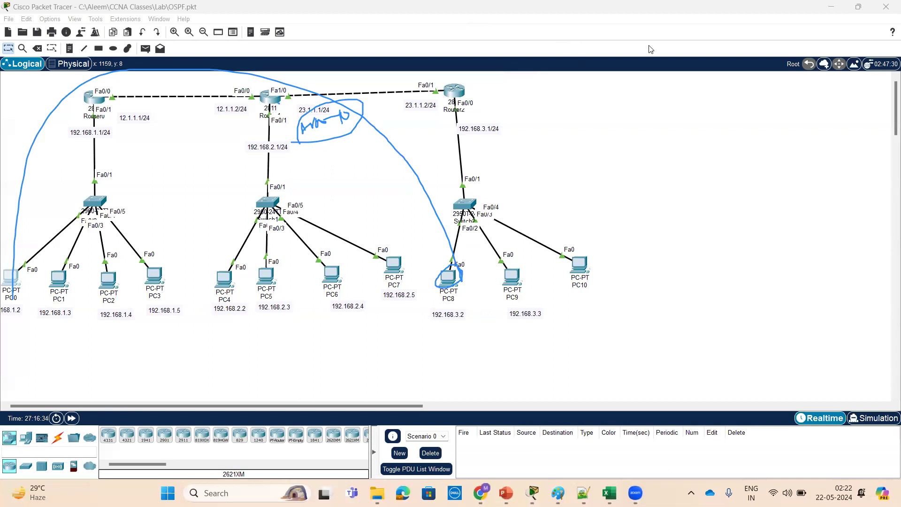
Reopen PC0's command prompt and review the output of its earlier pings to the other routers' networks.
left_click(10, 277)
left_click(790, 143)
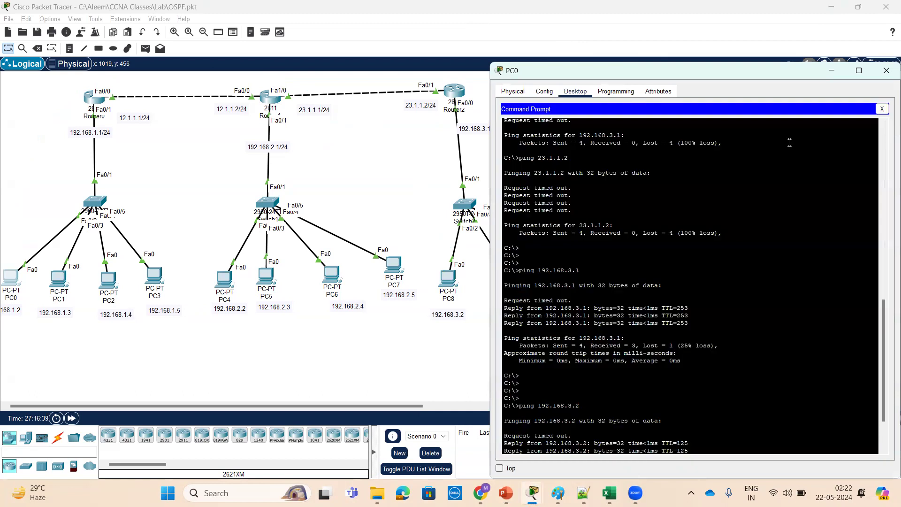
key("Return")
key("Return")
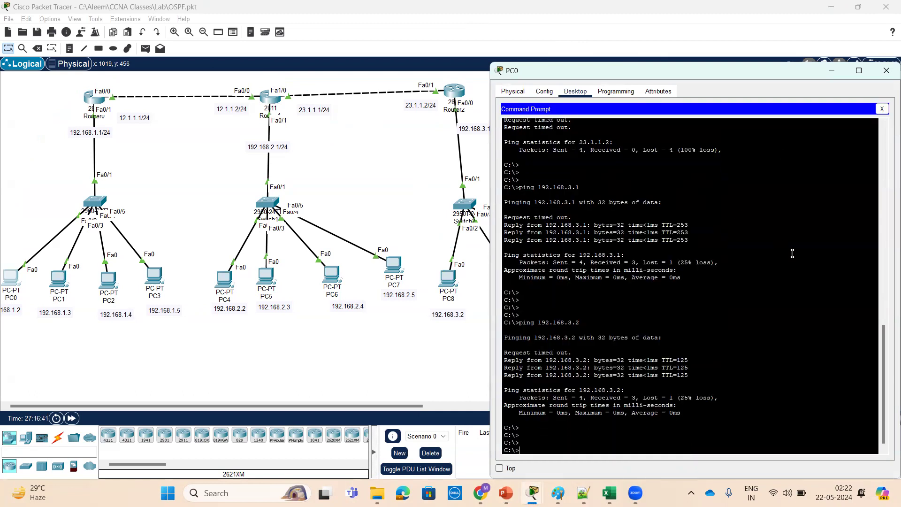
scroll(792, 253, "up", 6)
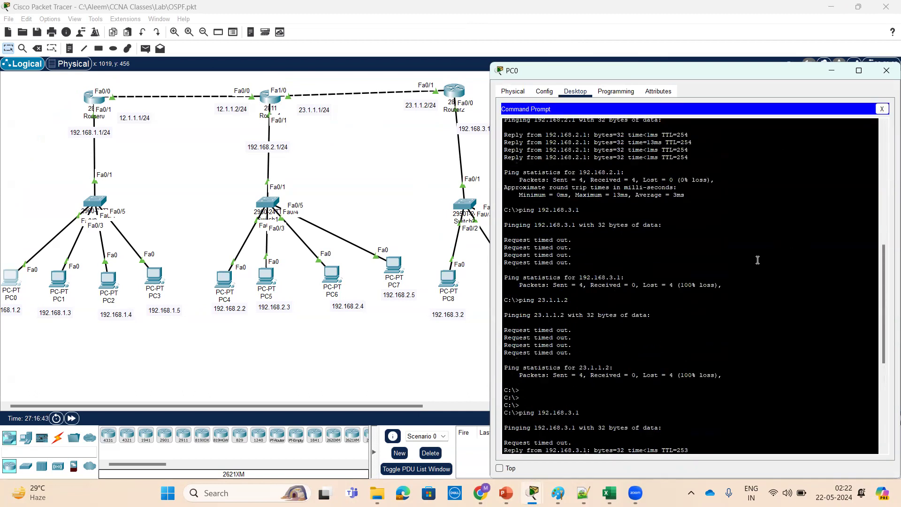
scroll(547, 340, "up", 3)
scroll(630, 324, "down", 4)
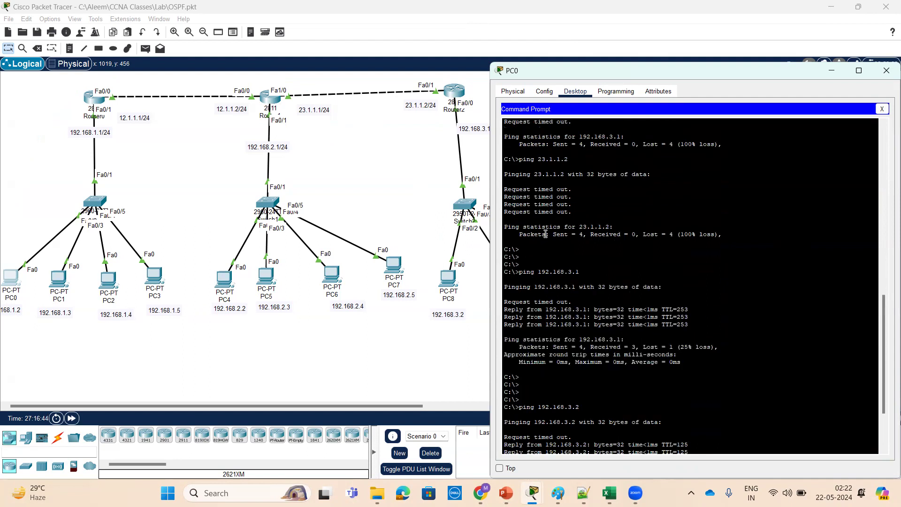
scroll(624, 250, "down", 2)
scroll(634, 254, "down", 2)
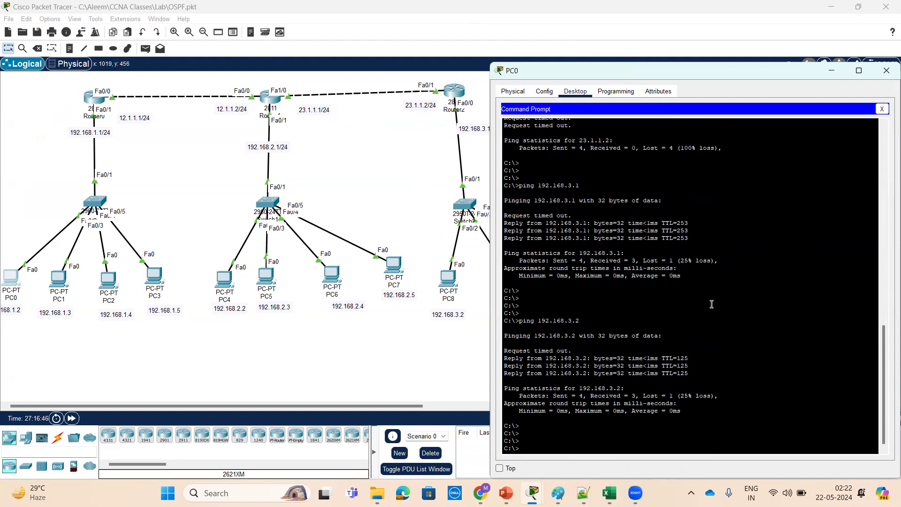
Ping 192.168.3.2 from PC0 again to retest connectivity, and put the PC0 window away.
key("Up")
key("Return")
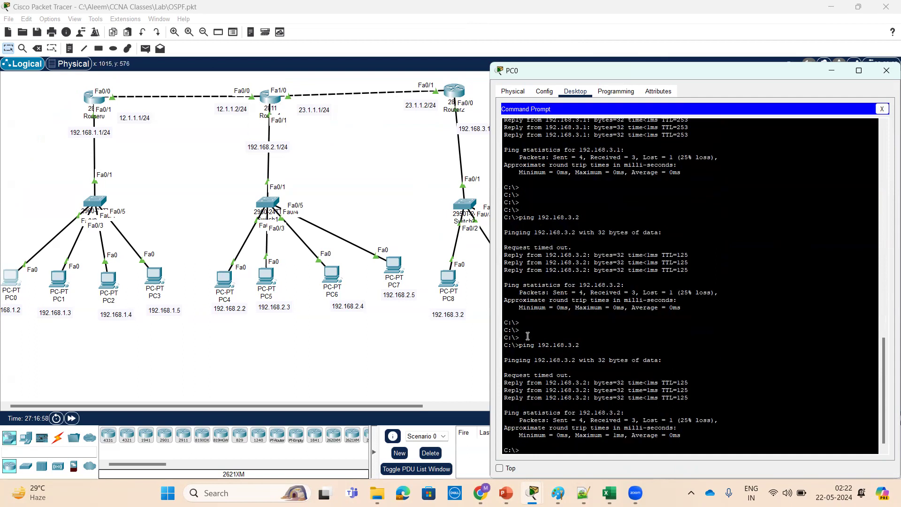
left_click(832, 71)
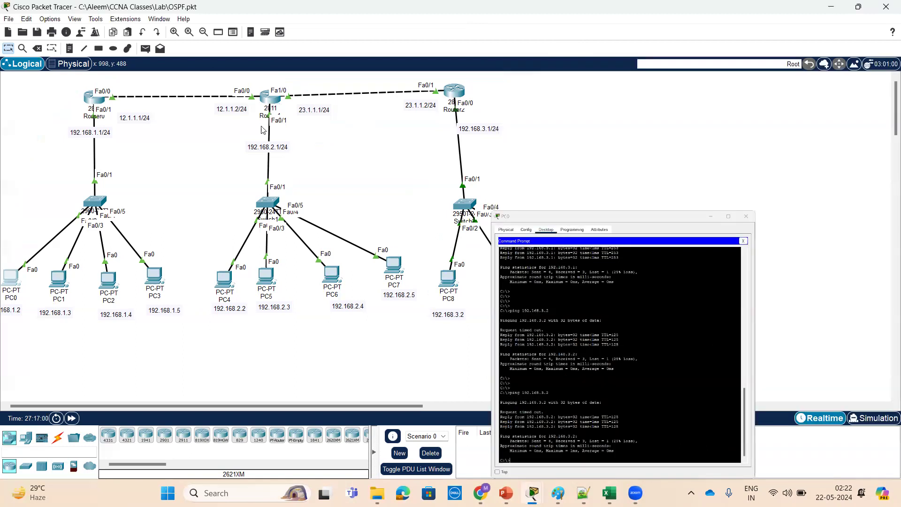
Open Router0's command line, run show ip ospf neighbor and examine the neighbor ID and state.
left_click(94, 97)
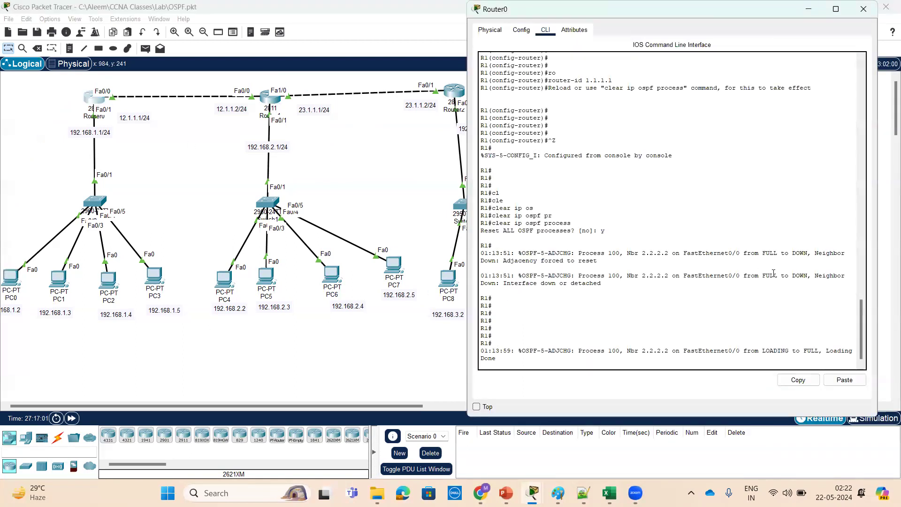
key("Return")
key("Return")
key("Return")
key("Return")
key("Return")
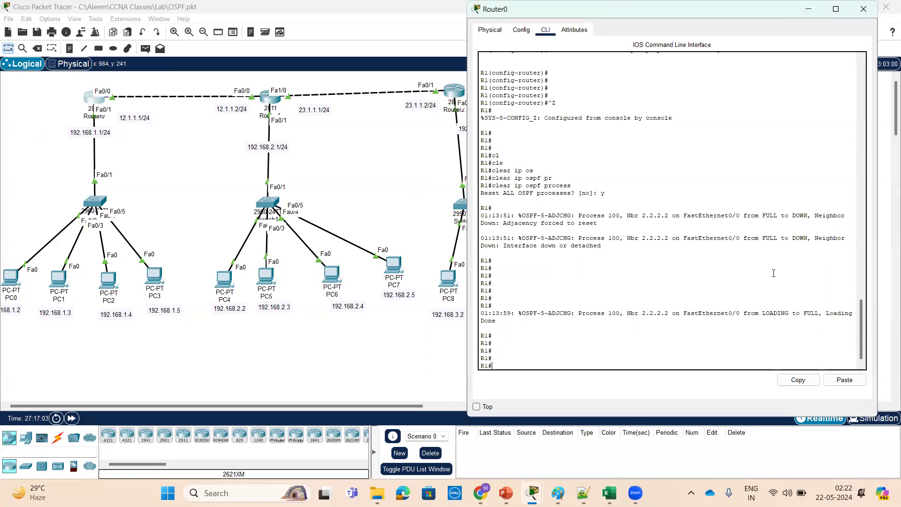
type("sh")
key("Tab")
type("ip os")
key("Tab")
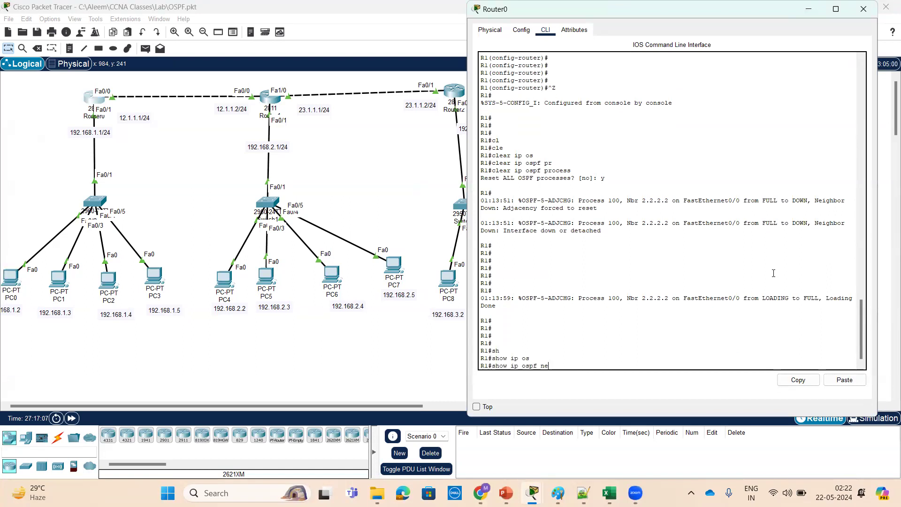
type("ne")
key("Tab")
key("Return")
key("Return")
key("Return")
key("Return")
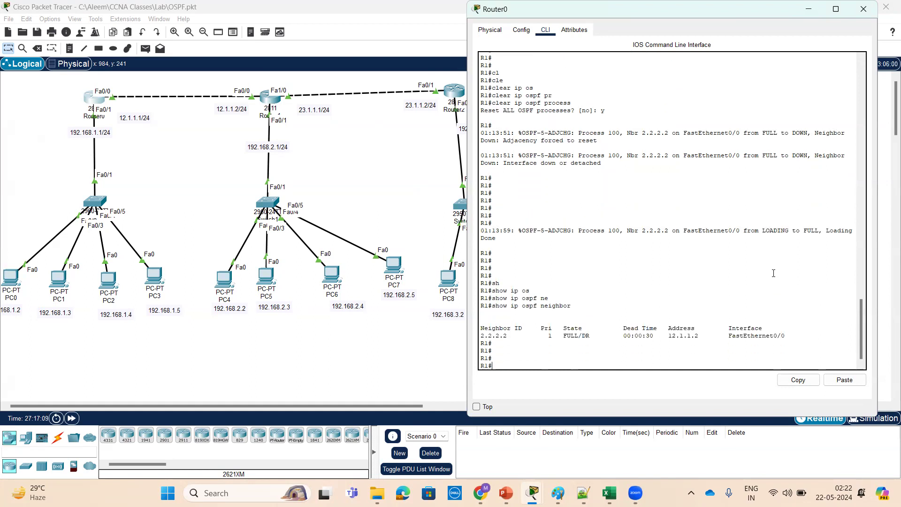
left_click_drag(511, 335, 480, 336)
left_click_drag(563, 336, 579, 336)
Run show ip ospf neighbor on Router1 to check its adjacencies, and put the router window away.
left_click(272, 102)
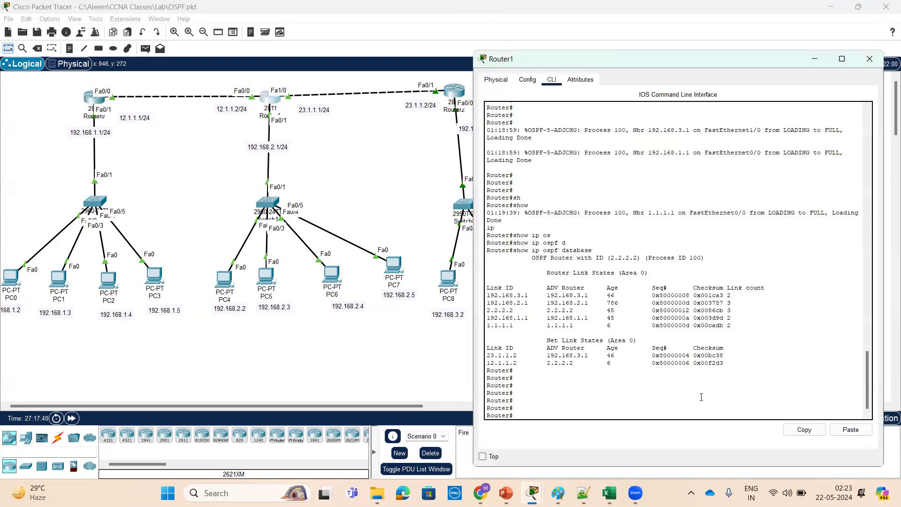
key("Return")
key("Return")
key("Return")
type("s")
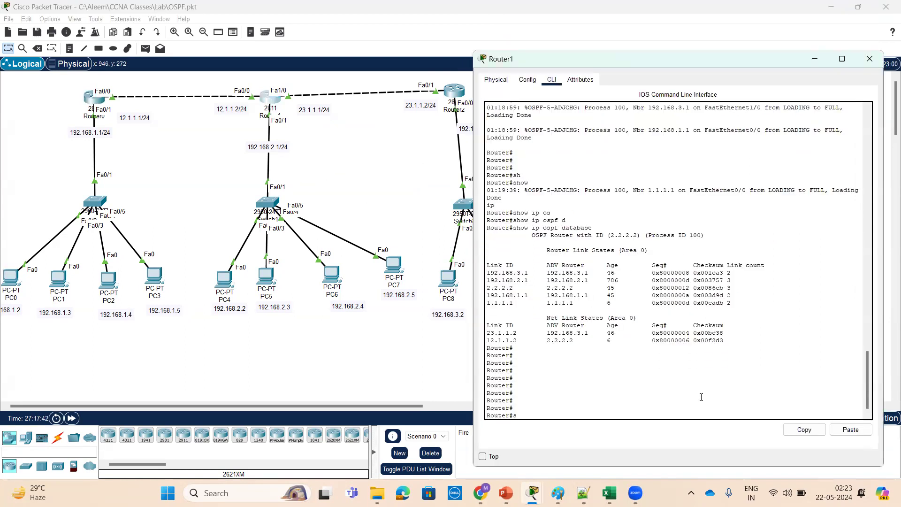
type("h")
key("Tab")
type("ip os")
key("Tab")
type("nei")
key("Tab")
key("Return")
key("Return")
key("Return")
key("Return")
key("Return")
key("Return")
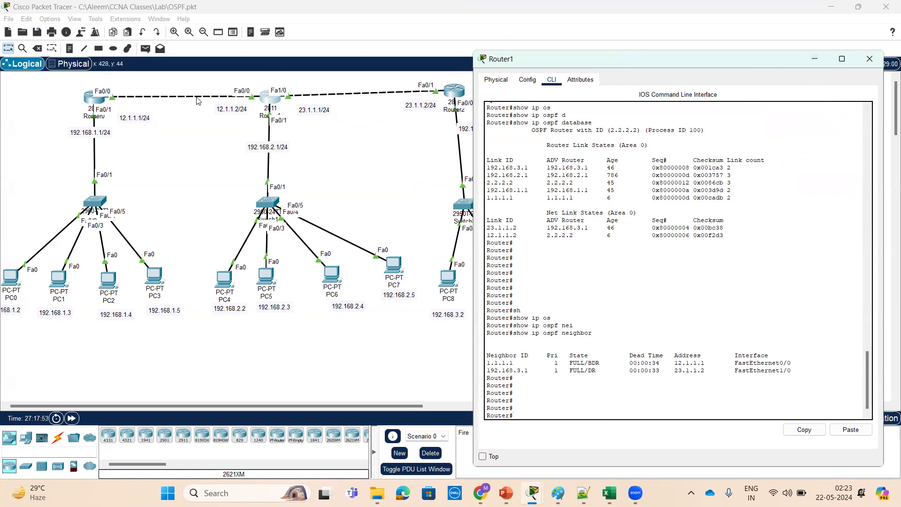
left_click(817, 60)
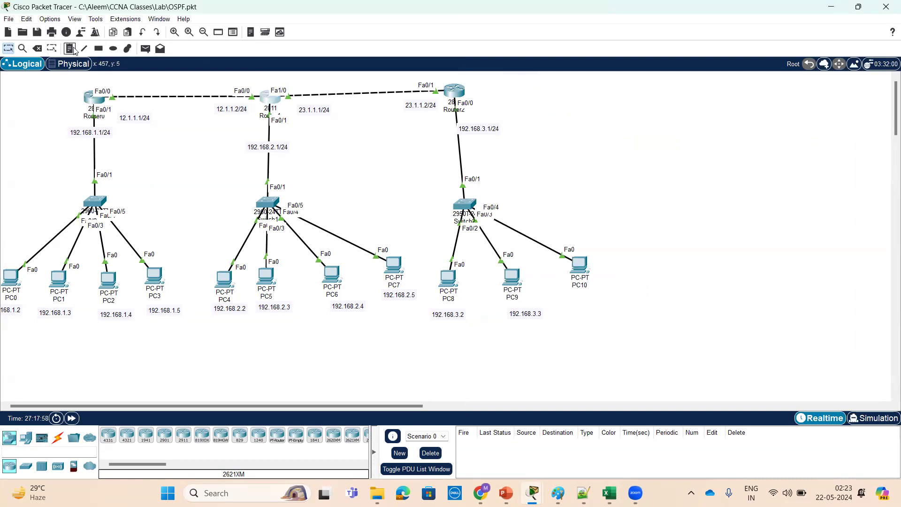
Draw an unfilled black ellipse around Router1's 192.168.2.0 LAN and undo the stray small ellipse beside it.
left_click(99, 50)
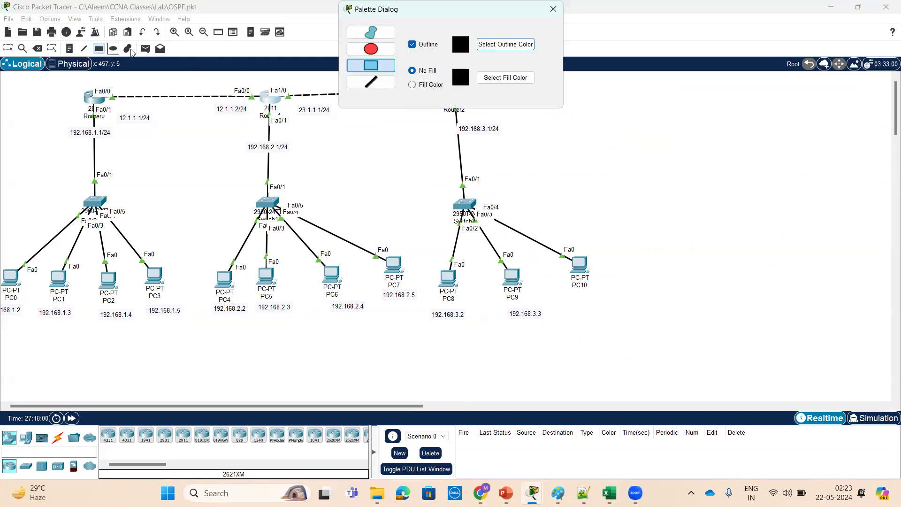
left_click(373, 49)
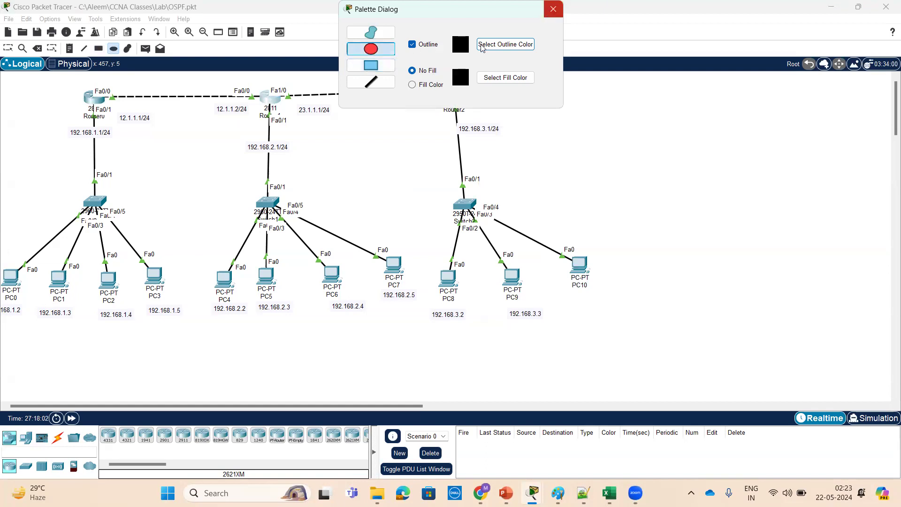
mouse_move(243, 106)
left_mouse_down()
mouse_move(311, 131)
mouse_move(318, 316)
mouse_move(334, 323)
left_mouse_up()
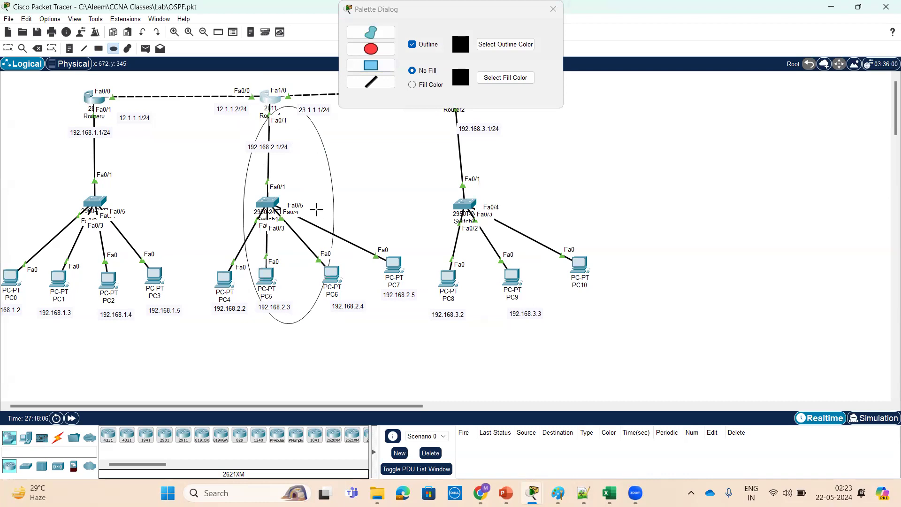
left_click_drag(290, 110, 277, 109)
left_click_drag(344, 150, 350, 156)
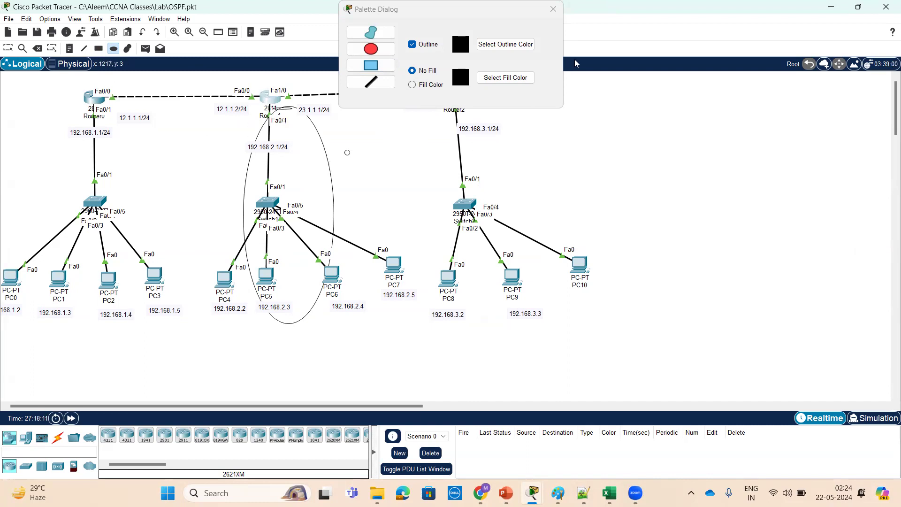
key("ctrl+z")
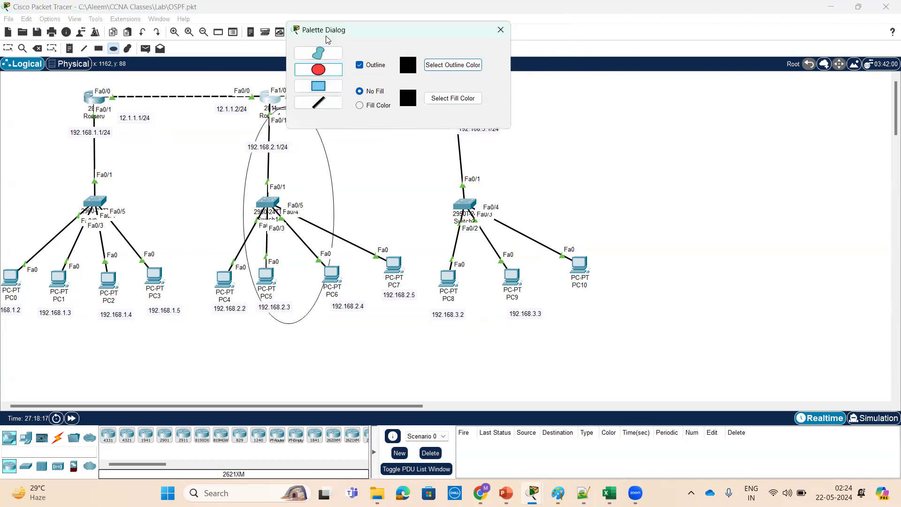
Close the drawing palette and reposition the tall ellipse so it is centred on Router1's LAN, just below the router.
left_click(553, 9)
left_click(8, 48)
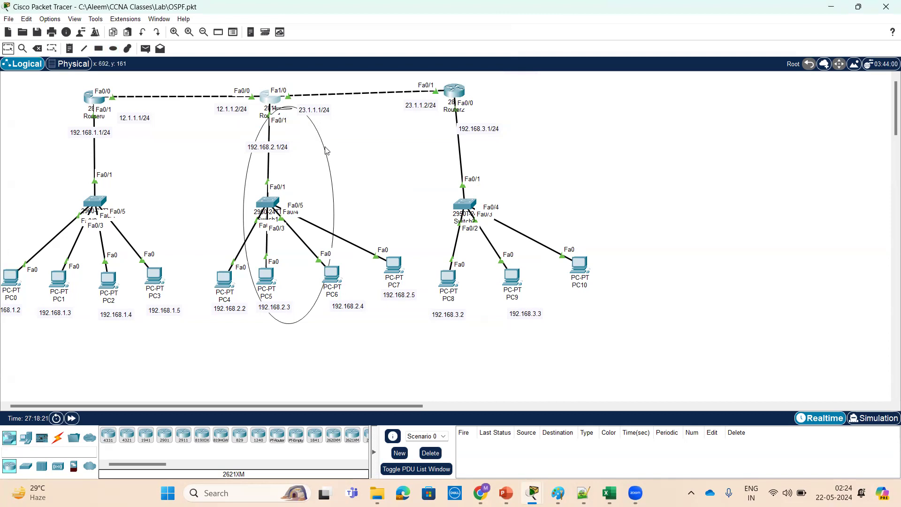
left_click_drag(324, 148, 306, 137)
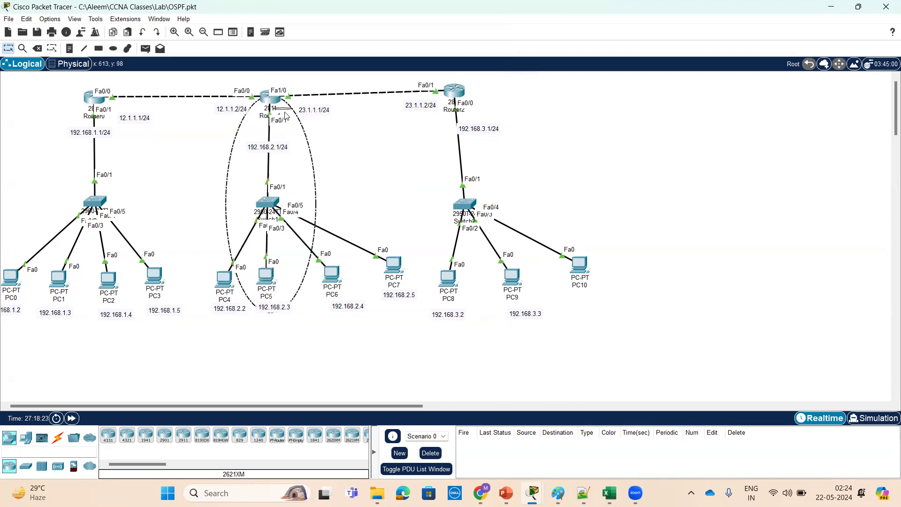
mouse_move(283, 107)
left_mouse_down()
mouse_move(345, 82)
mouse_move(279, 105)
mouse_move(283, 114)
left_mouse_up()
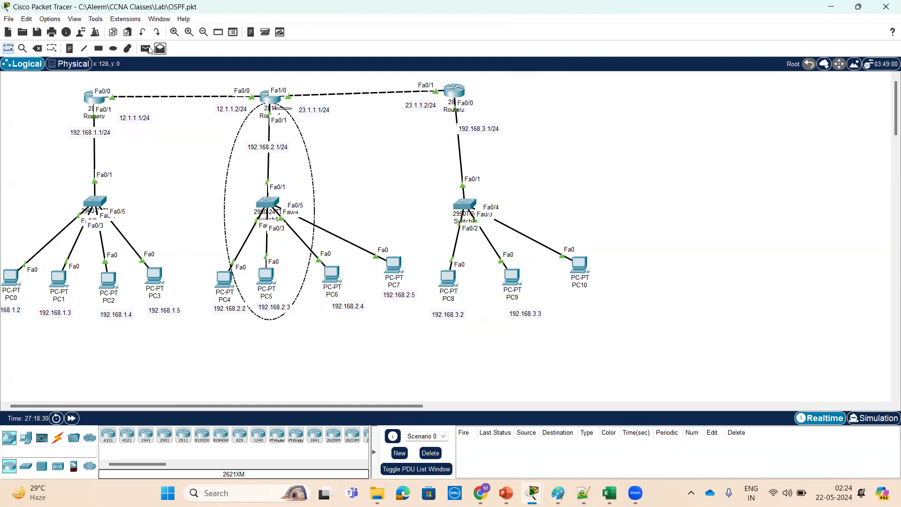
Draw unfilled ellipses around the Router0–Router1 link and the Router1–Router2 link, and close the drawing palette.
left_click(113, 48)
left_click_drag(29, 83, 271, 121)
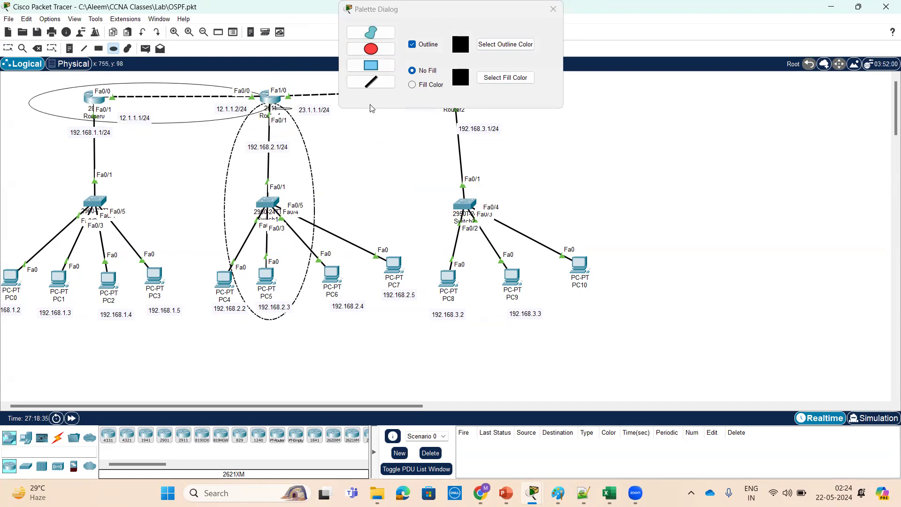
left_click_drag(279, 81, 517, 127)
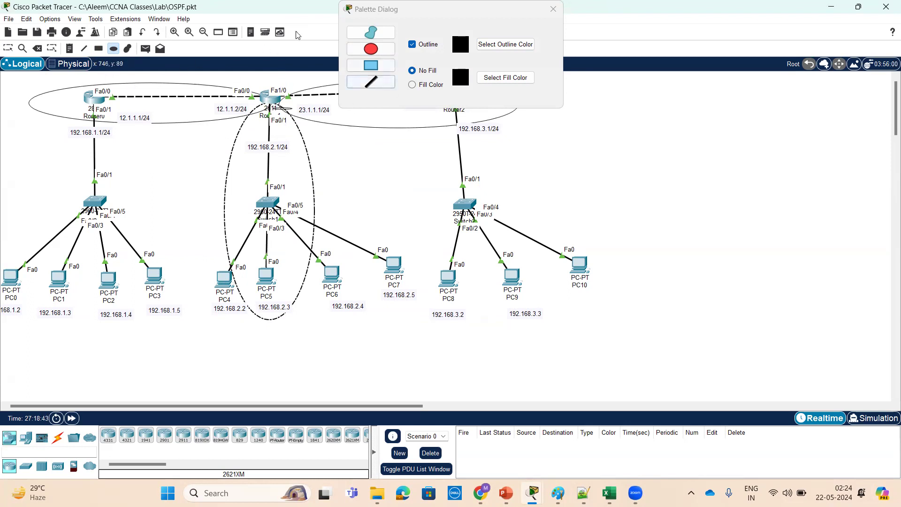
left_click(8, 49)
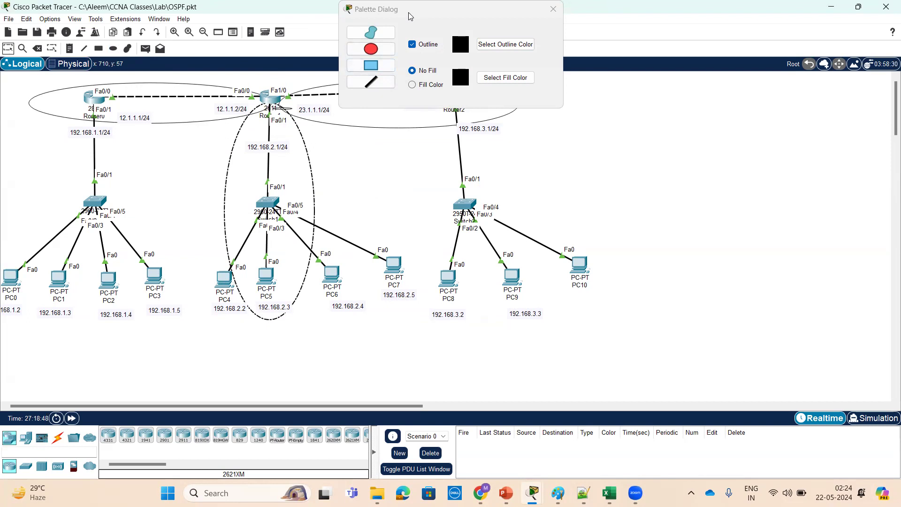
key("Escape")
Shift the ellipse around the Router1–Router2 link slightly up so it encloses both routers.
left_click(384, 78)
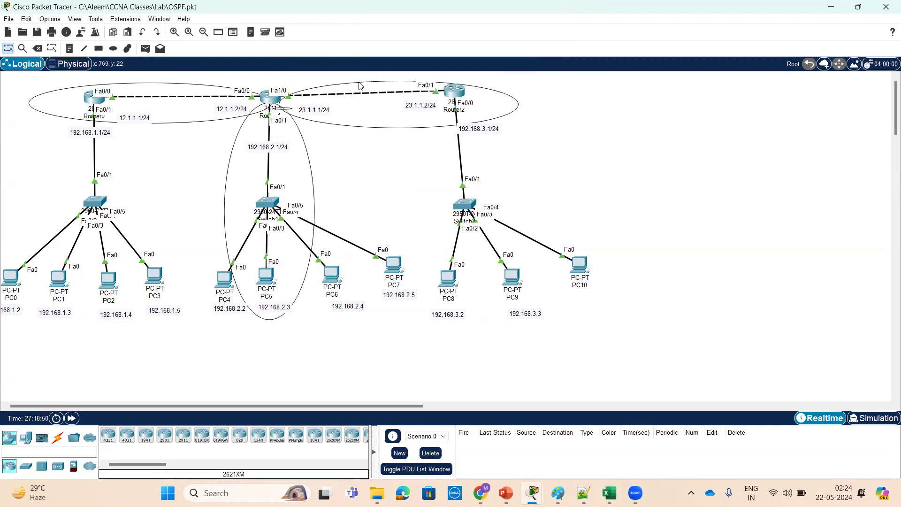
mouse_move(370, 126)
left_mouse_down()
mouse_move(341, 117)
mouse_move(364, 120)
left_mouse_up()
left_click(177, 87)
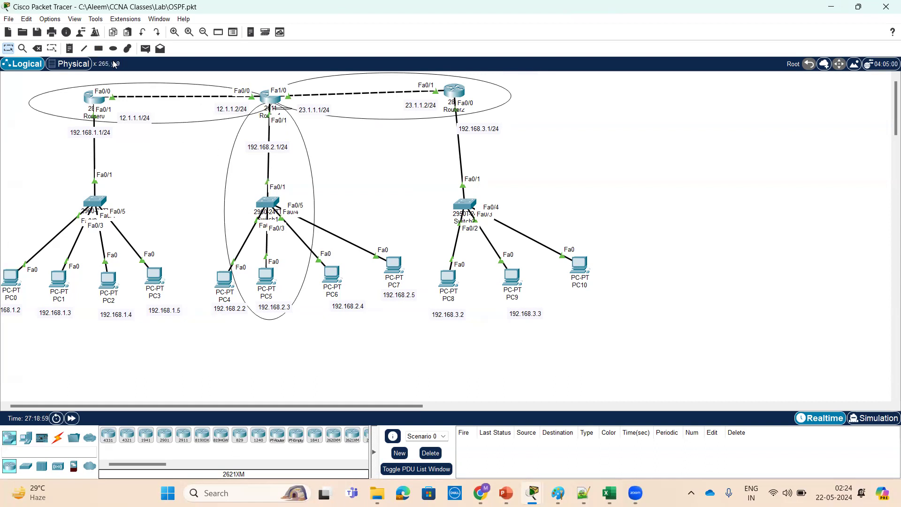
Place the notes Area0 in Router1's LAN ellipse, Area10 in the Router0–Router1 ellipse and Area20 in the Router1–Router2 ellipse.
left_click(70, 48)
left_click(281, 159)
type("Area0")
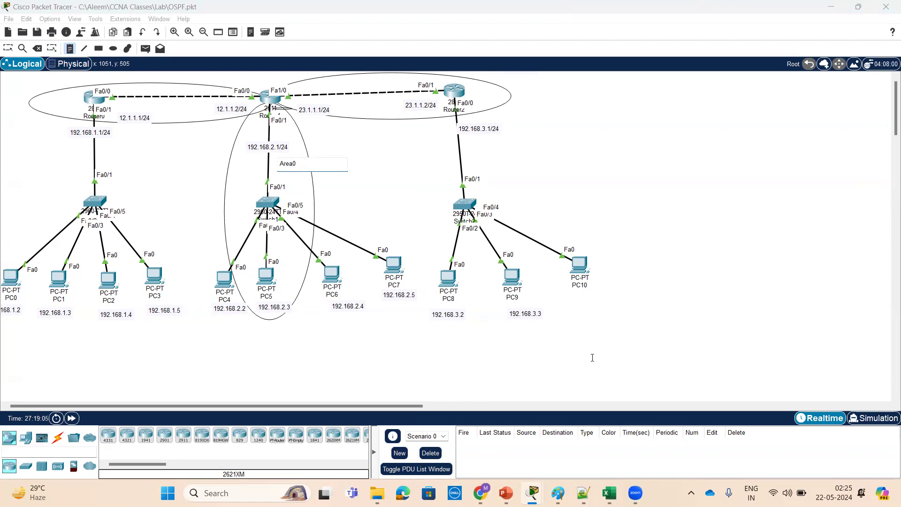
left_click(145, 103)
type("Area10")
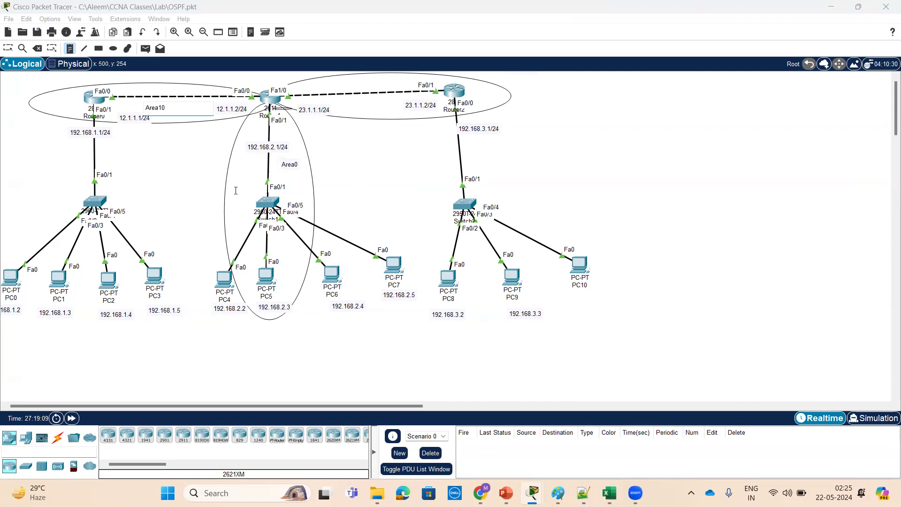
left_click(349, 100)
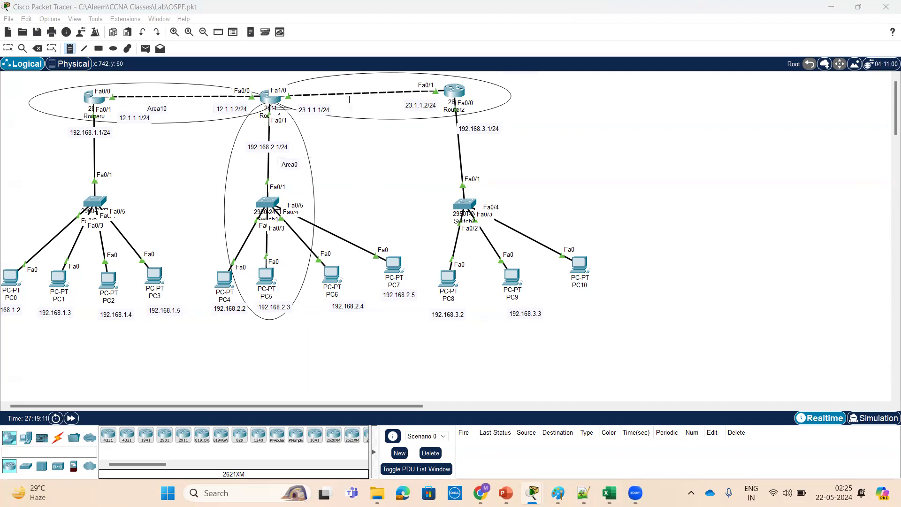
type("Area20")
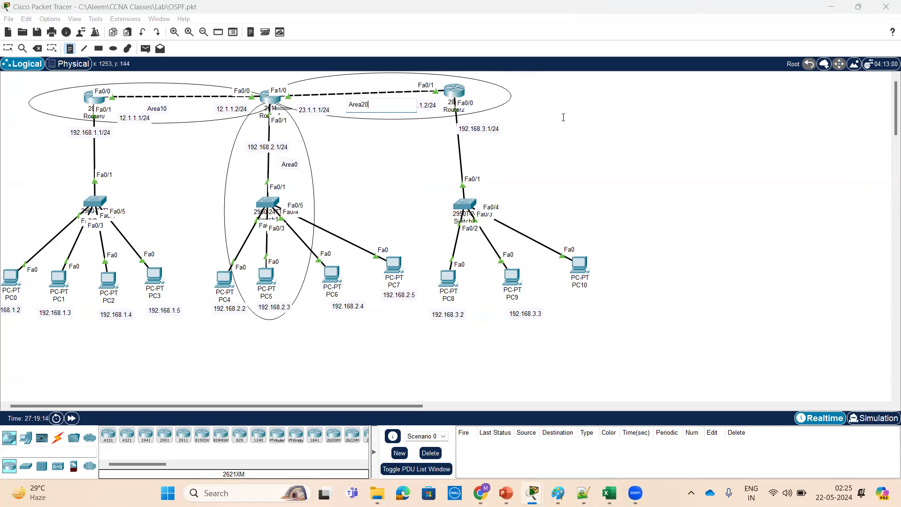
left_click(543, 80)
left_click(8, 48)
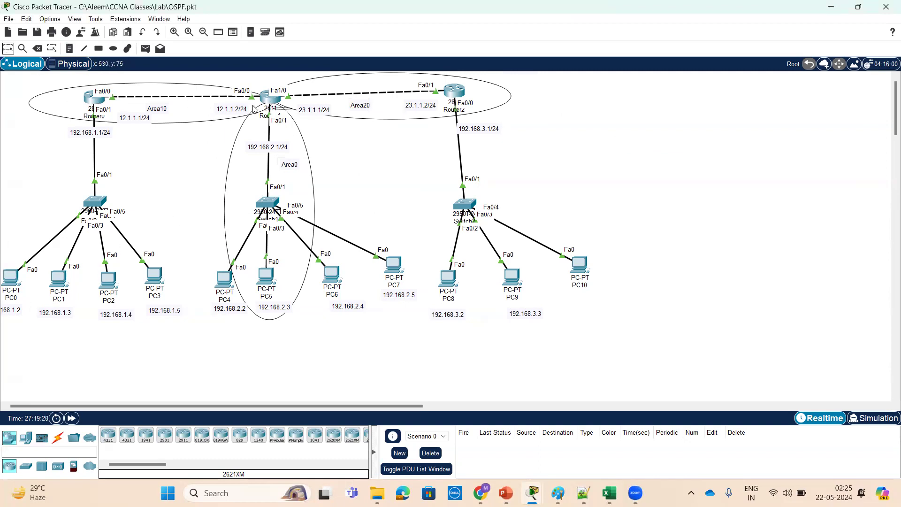
Display Router1's full routing table with show ip route.
left_click(266, 96)
scroll(757, 378, "down", 2)
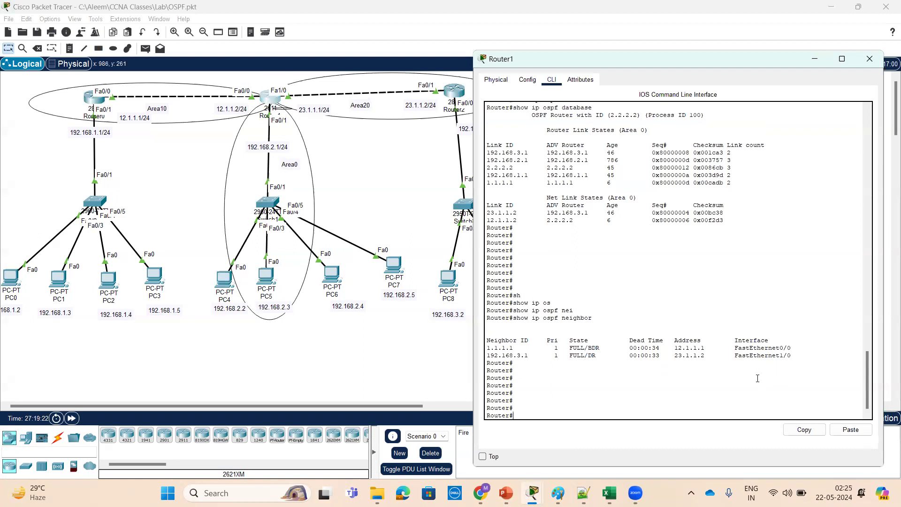
type("sh")
key("Tab")
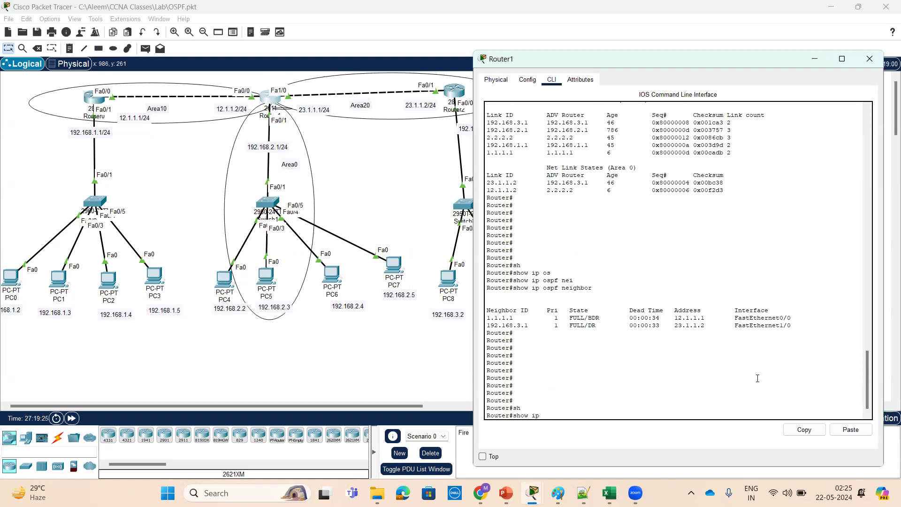
type("ip rou")
key("Tab")
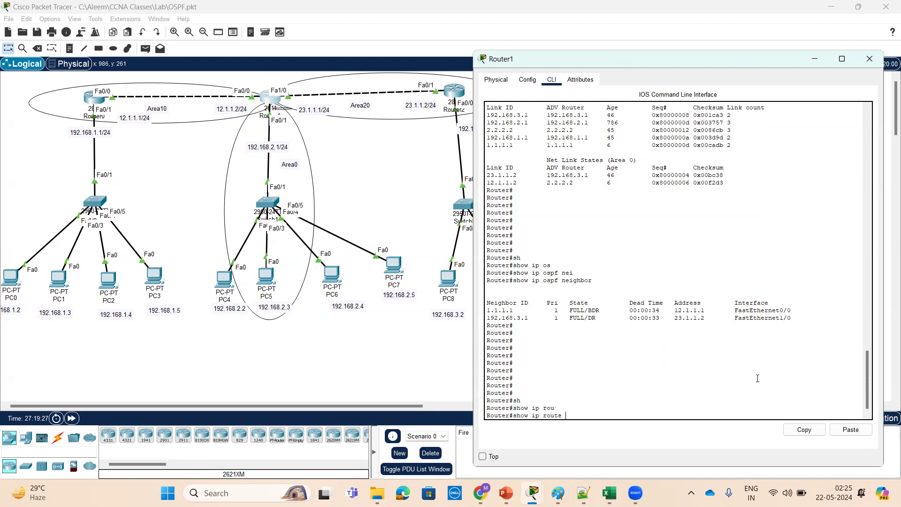
key("Return")
key("Return")
key("Return")
key("Return")
key("Return")
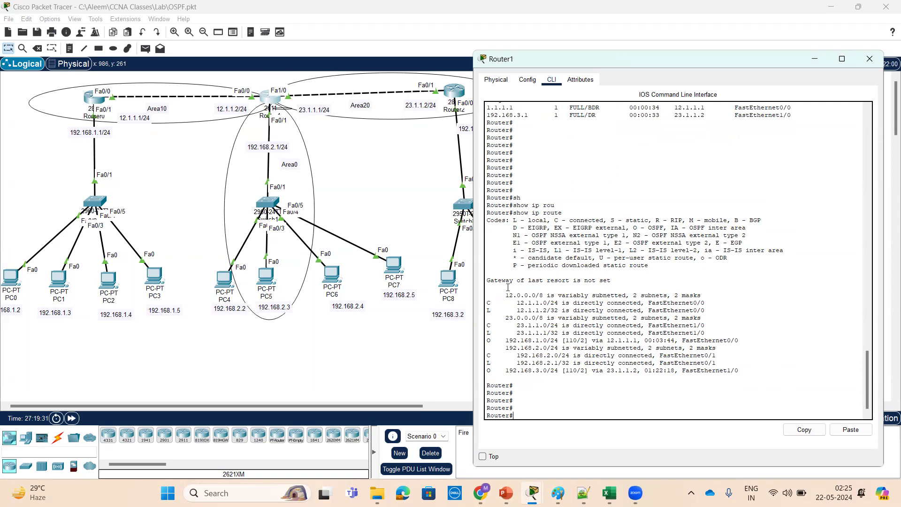
left_click_drag(494, 340, 483, 338)
key("Return")
key("Return")
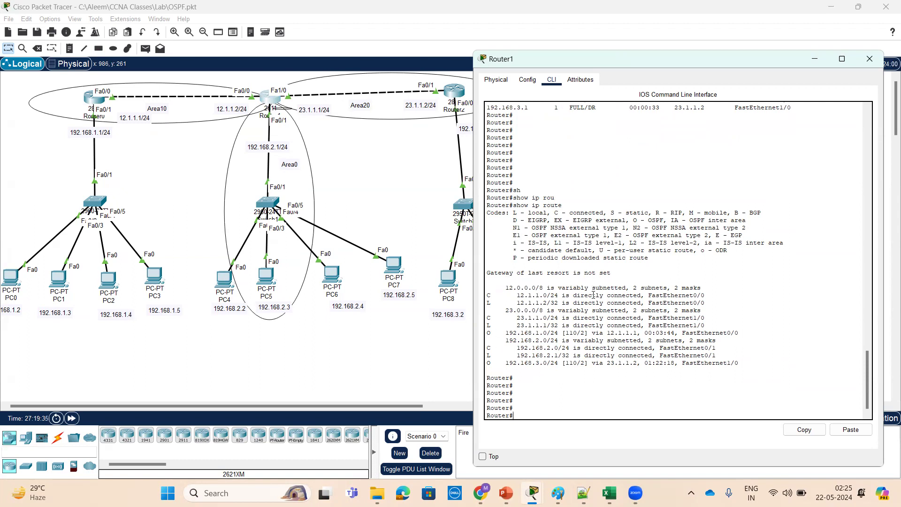
Display only the OSPF-learned routes on Router1 with show ip route ospf.
type("sh")
key("Tab")
type("i")
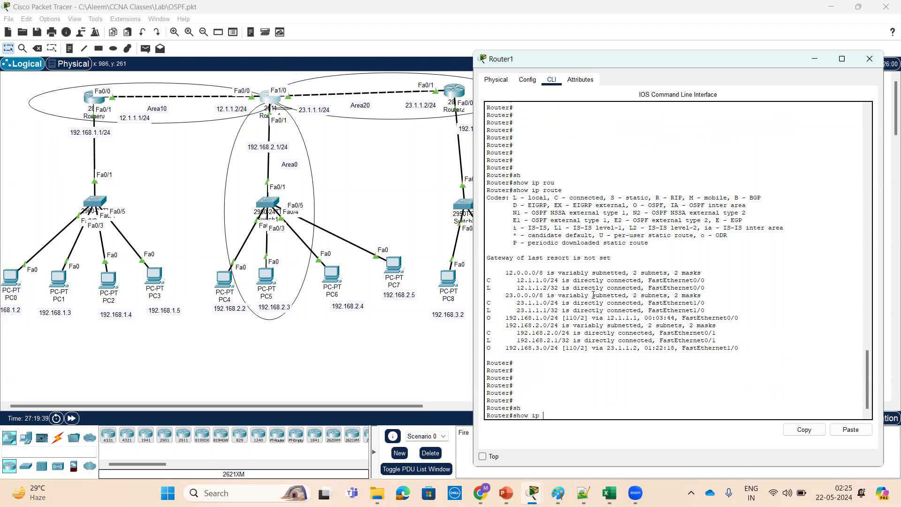
type("p rou")
key("Tab")
type("os")
key("Tab")
key("Return")
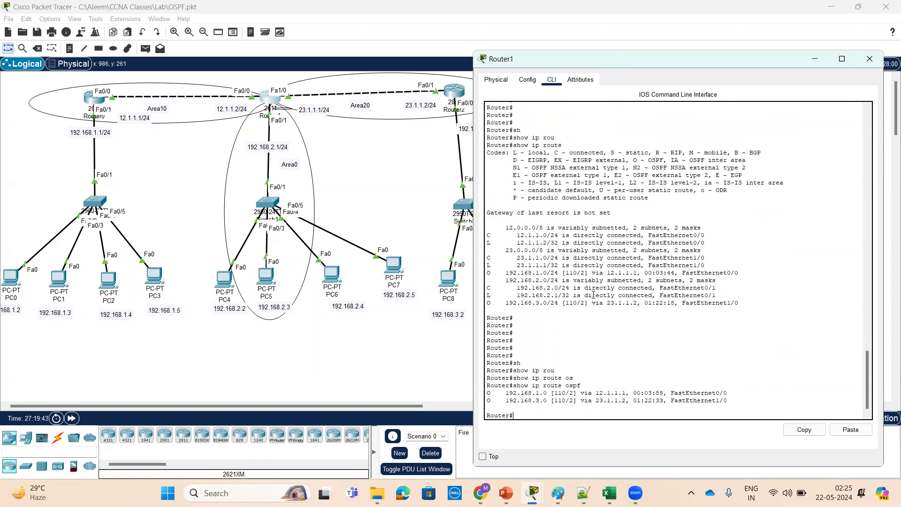
key("Return")
key("Return")
key("Return")
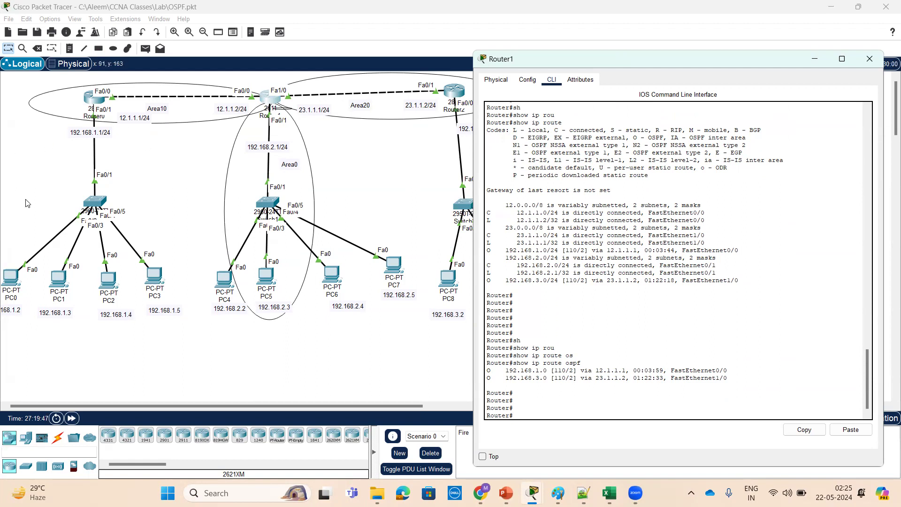
Minimise Router1's window and enter global configuration mode on Router0 with conf t.
left_click(815, 62)
left_click(92, 100)
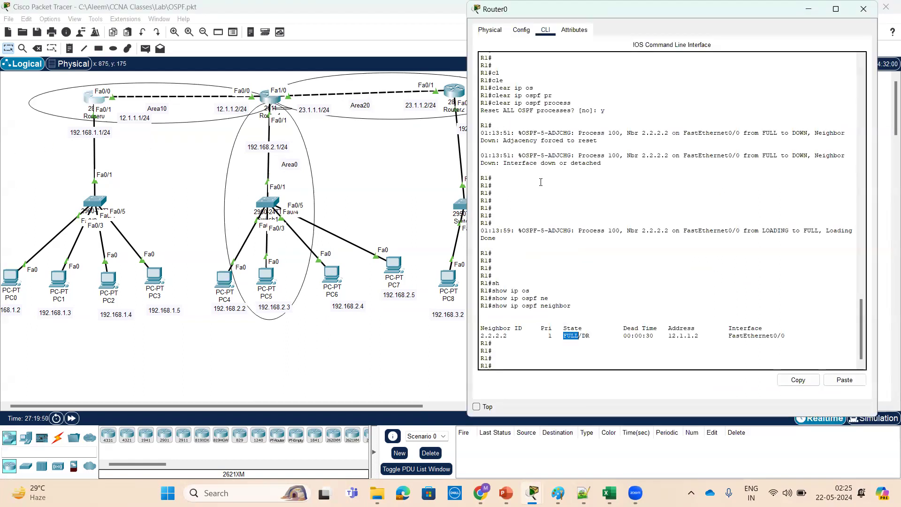
key("Return")
key("Return")
key("Return")
key("Return")
key("Return")
key("Return")
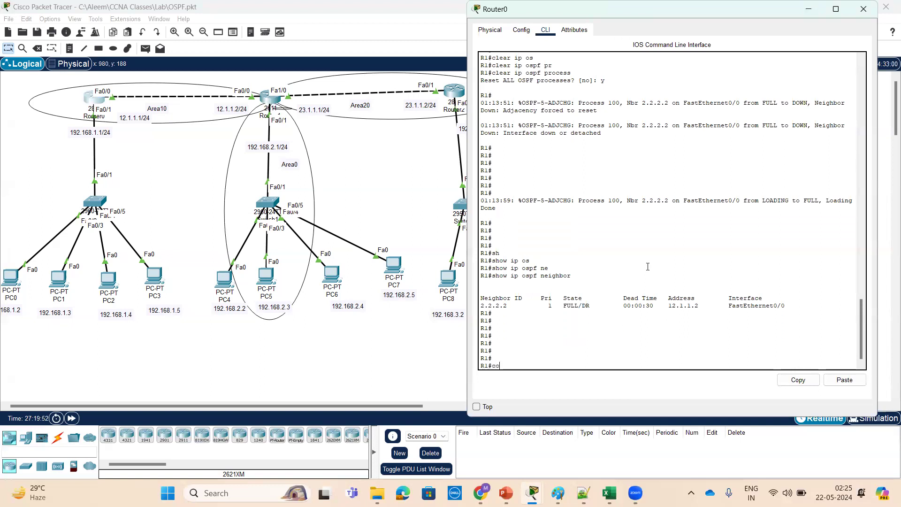
type("conf t")
key("Return")
key("Return")
key("Return")
key("Return")
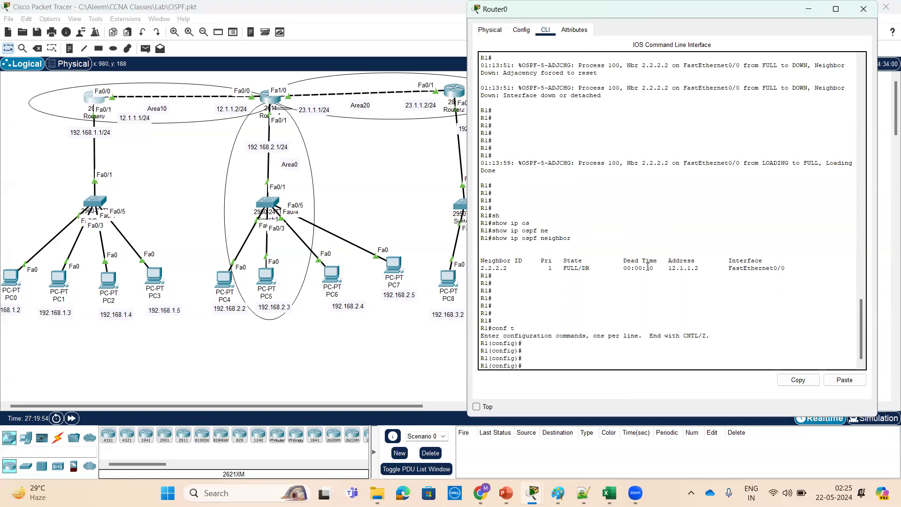
Remove the OSPF process from Router0 with no router ospf 100.
type("rou")
key("Tab")
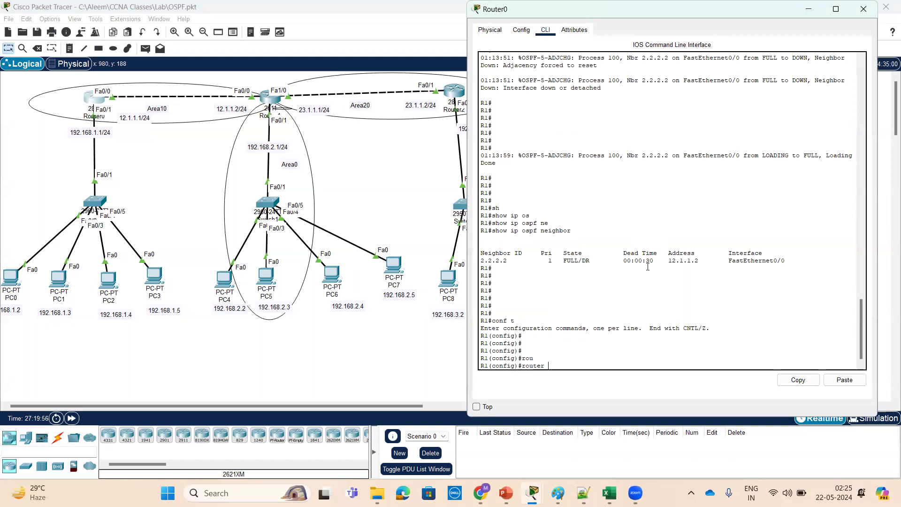
type("os")
key("Tab")
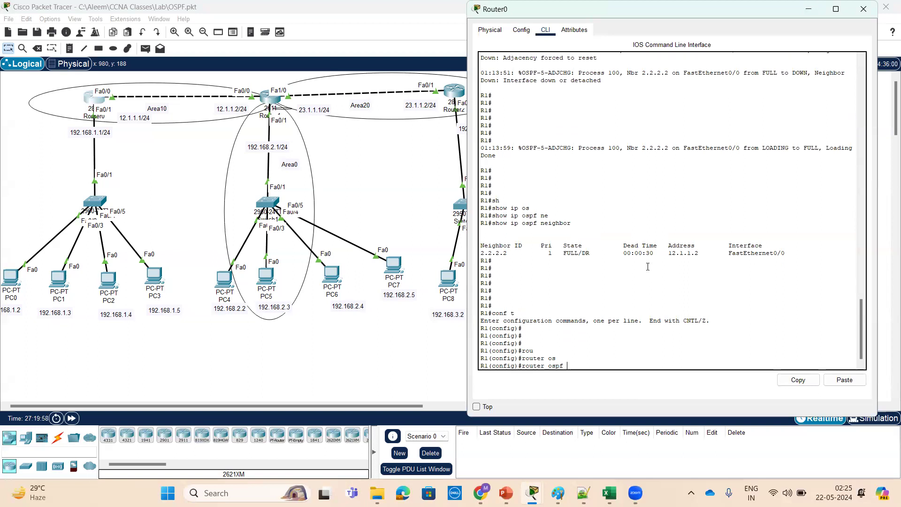
type("100")
type("no")
key("Return")
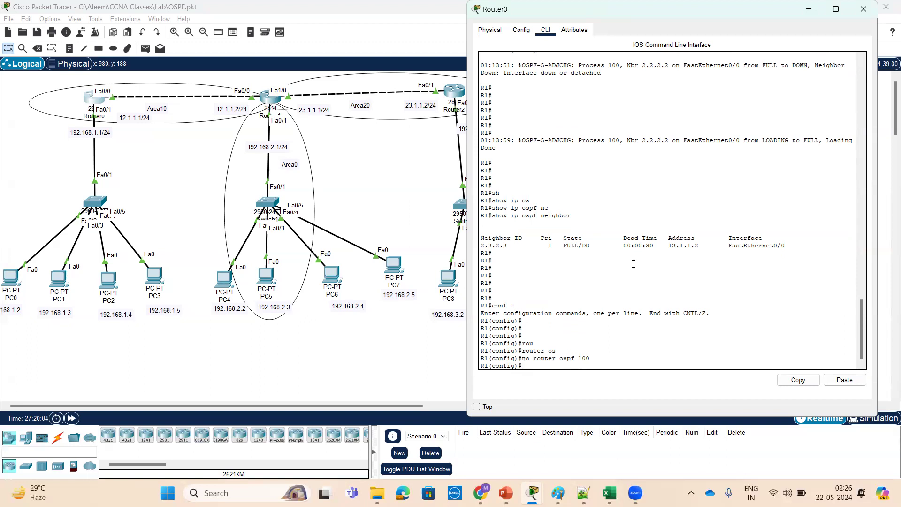
Bring up Router1's command line at a fresh privileged prompt.
left_click(270, 99)
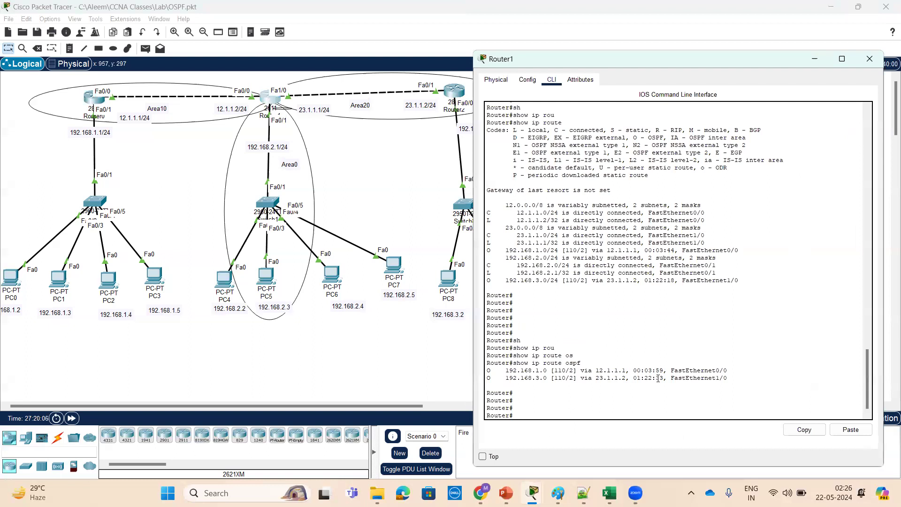
key("Return")
key("Return")
key("Return")
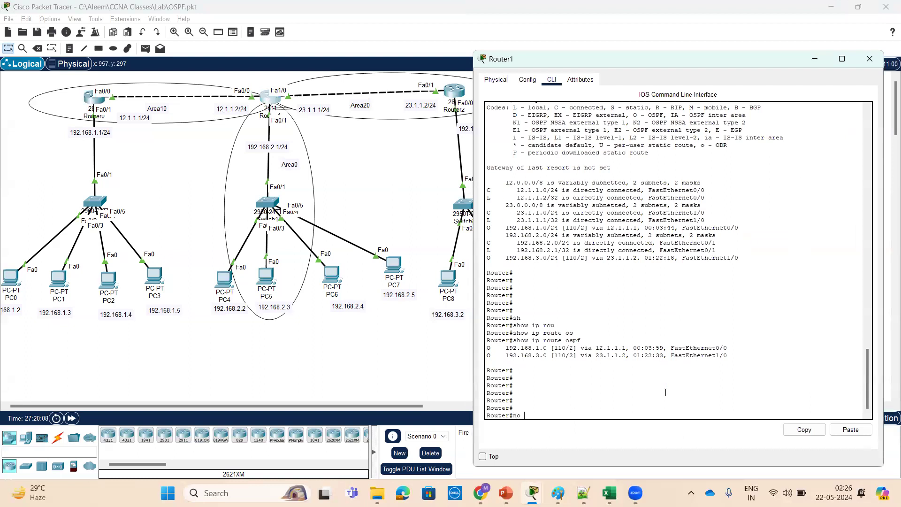
type("no rou")
key("Tab")
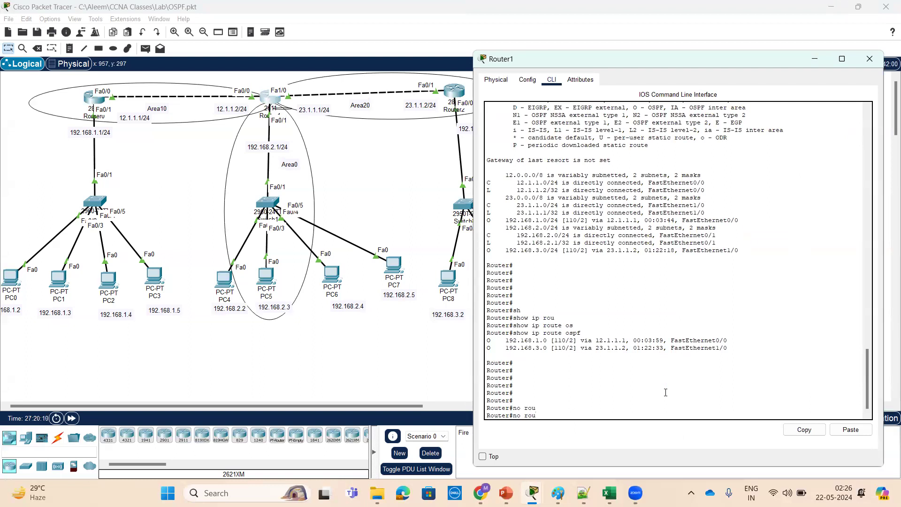
type("ter ospf 10")
key("ctrl+z")
key("Return")
key("Return")
key("Return")
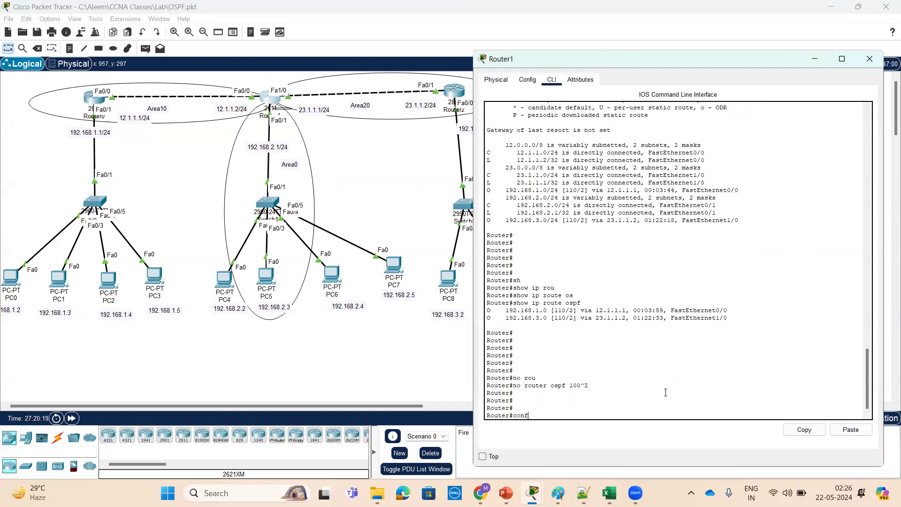
Enter global configuration mode on Router1 and remove its OSPF process with no router ospf 100.
type("conf t")
key("Return")
key("Return")
key("Up")
key("Up")
key("Down")
key("Down")
key("Up")
key("Up")
type("no")
key("Return")
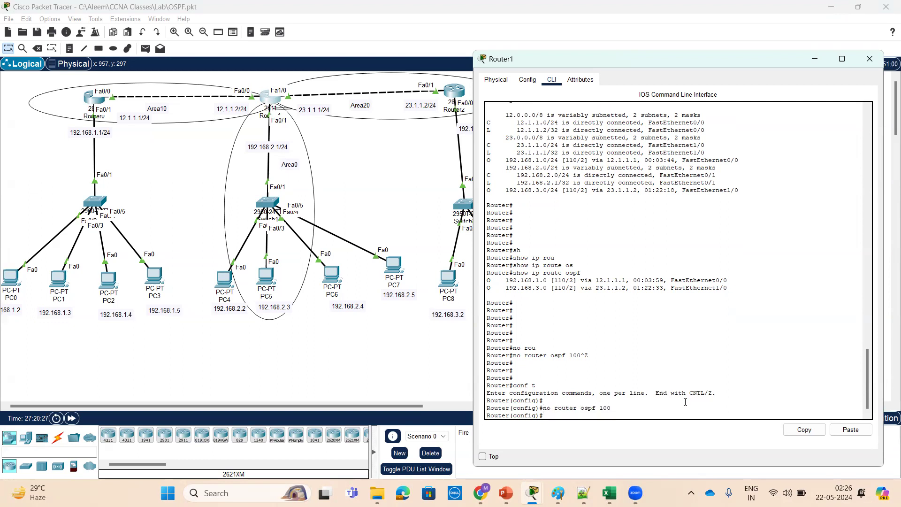
Open Router2's command line and enter global configuration mode with conf t.
left_click(453, 94)
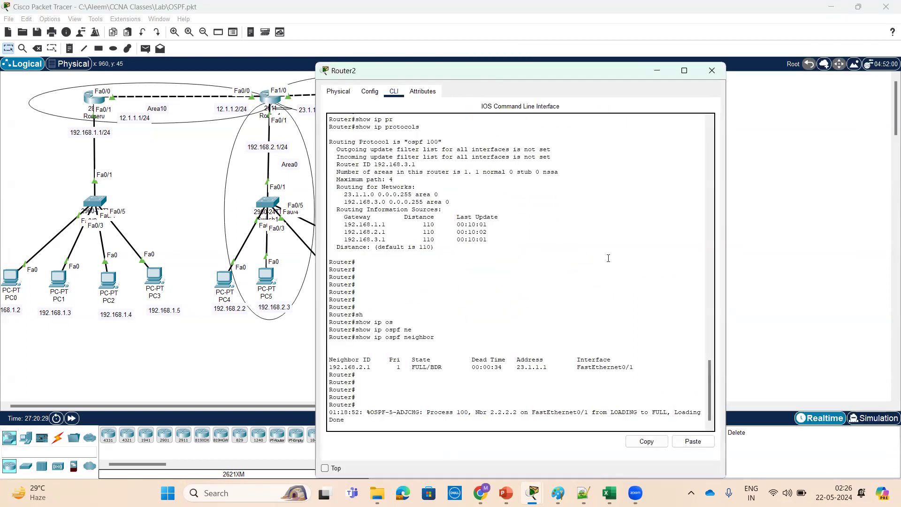
key("Return")
key("Return")
key("Return")
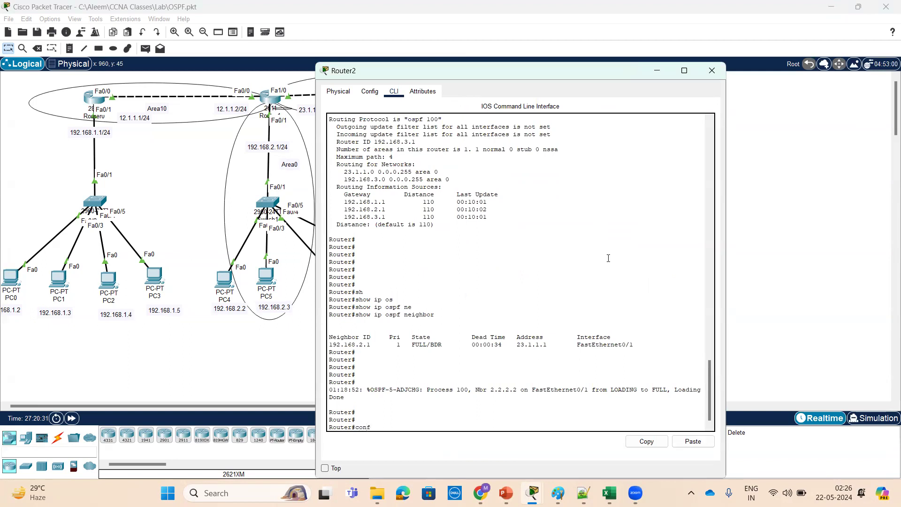
type("conf")
key("Return")
key("Return")
key("Return")
Remove the OSPF process from Router2 with no router ospf 100 and return to privileged EXEC mode.
type("no r")
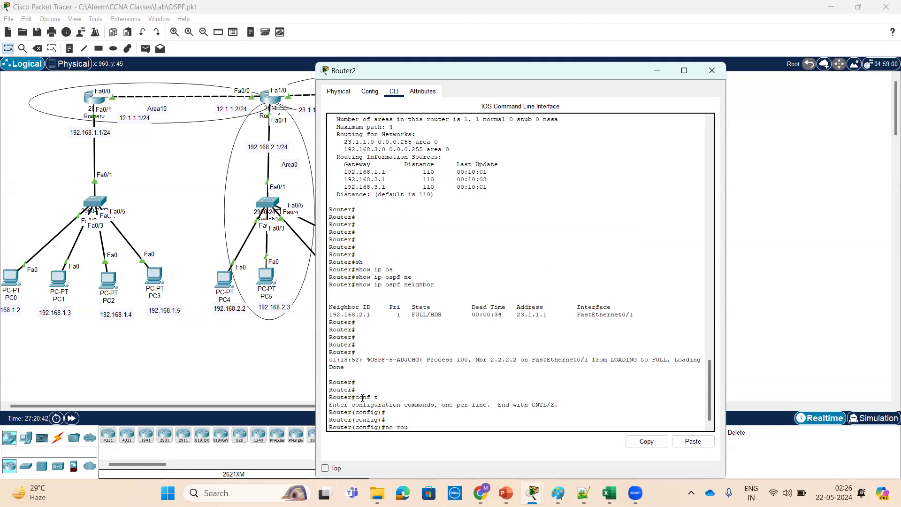
type("ou")
key("Tab")
type("os")
key("Tab")
type("100")
key("Return")
key("Return")
key("Return")
key("Return")
key("ctrl+z")
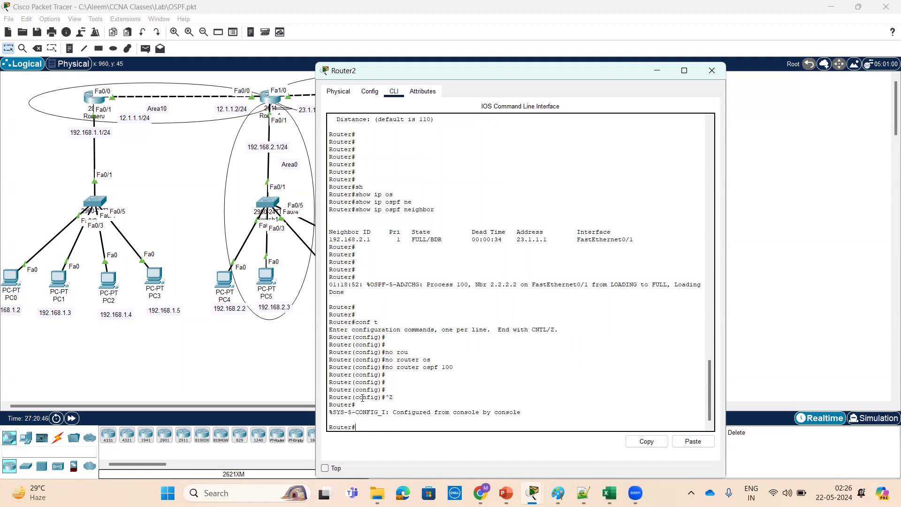
Check Router2 for a remaining OSPF process with show ip ospf.
key("Return")
key("Return")
key("Return")
type("sp")
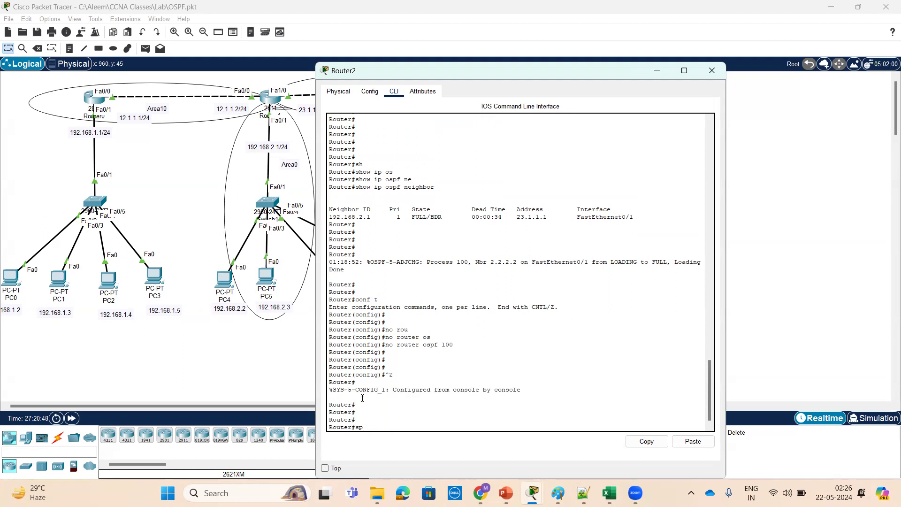
key("BackSpace")
type("sh")
key("Tab")
type("ip os")
key("Tab")
key("Return")
key("Return")
key("Return")
key("Return")
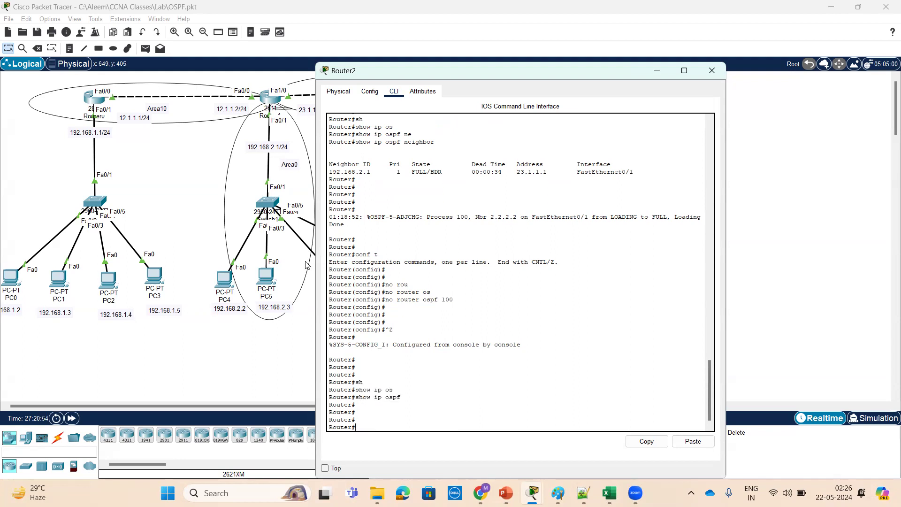
Check Router2 for any configured routing protocols with show ip protocols.
type("sh")
key("Tab")
type("i")
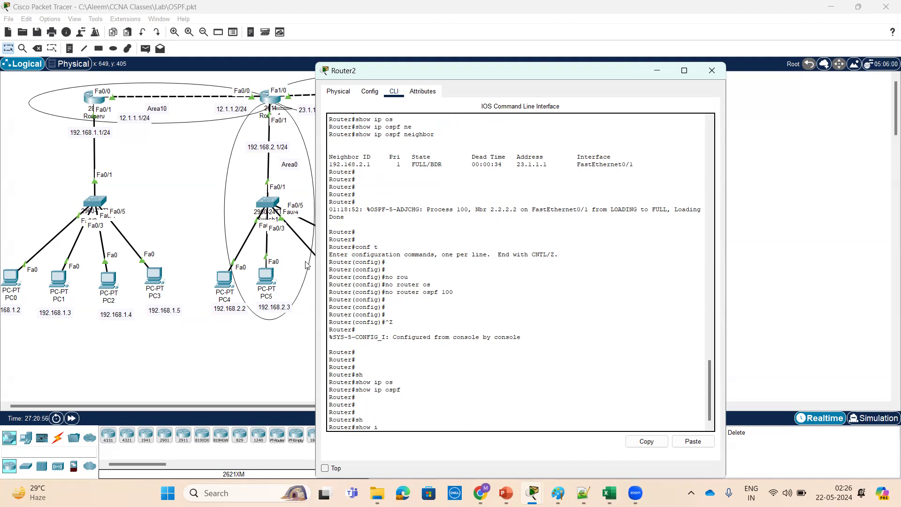
type("p pr")
key("Tab")
key("Return")
key("Return")
key("Return")
key("Return")
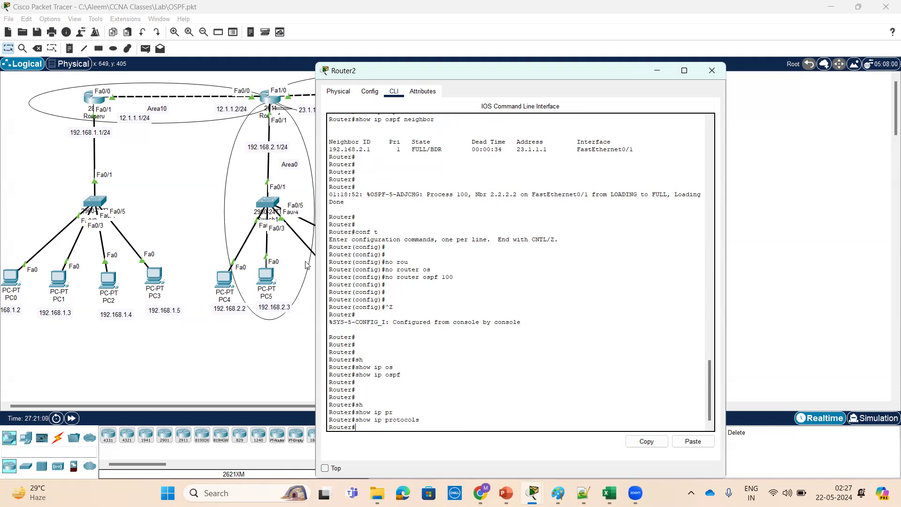
Return to Router1's command line and leave configuration mode for privileged EXEC mode.
left_click(273, 99)
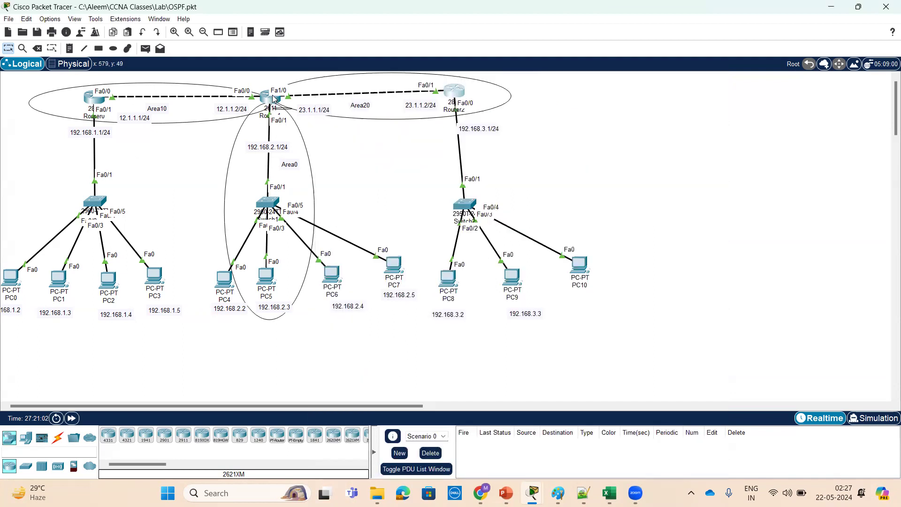
left_click(264, 96)
key("Return")
key("Return")
key("Return")
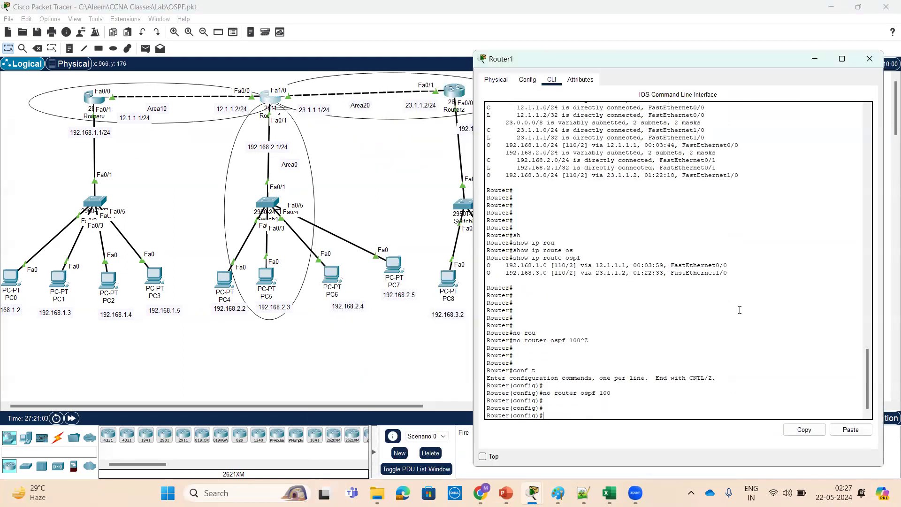
type("s")
key("ctrl+z")
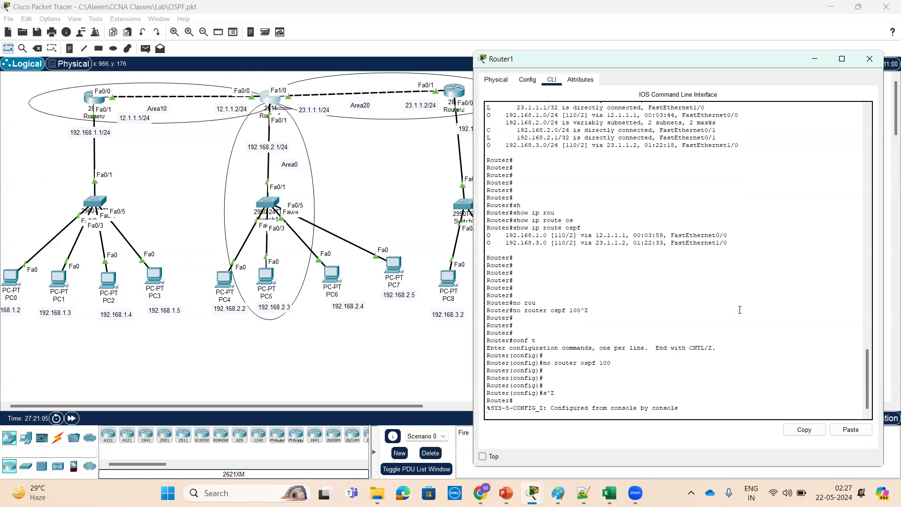
Check Router1 for any configured routing protocols with show ip protocols.
key("Return")
key("Return")
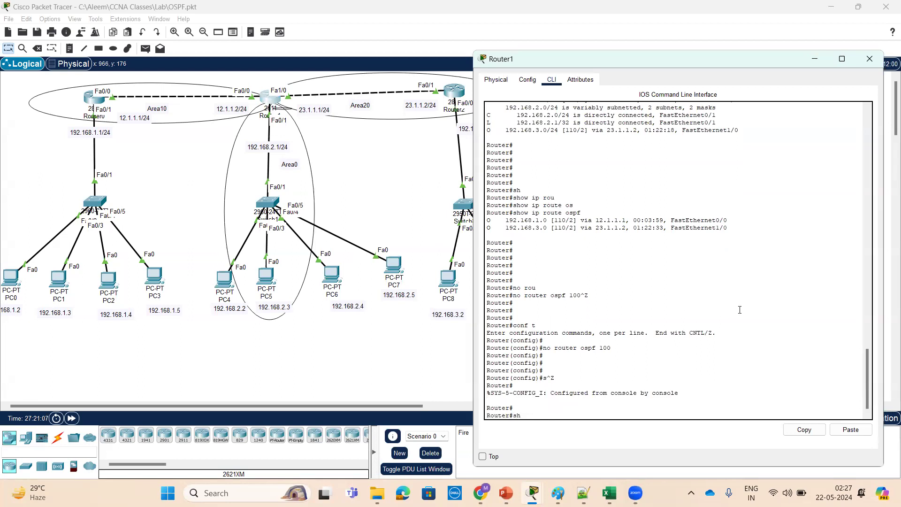
type("sh ip psr")
key("Tab")
key("Return")
key("Return")
key("Return")
key("Return")
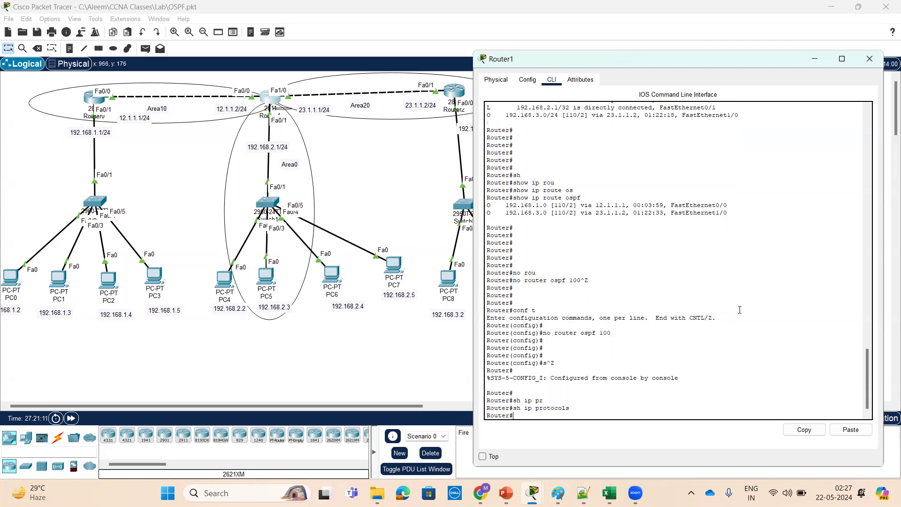
Go to Router0's command line and leave configuration mode for privileged EXEC mode.
left_click(94, 97)
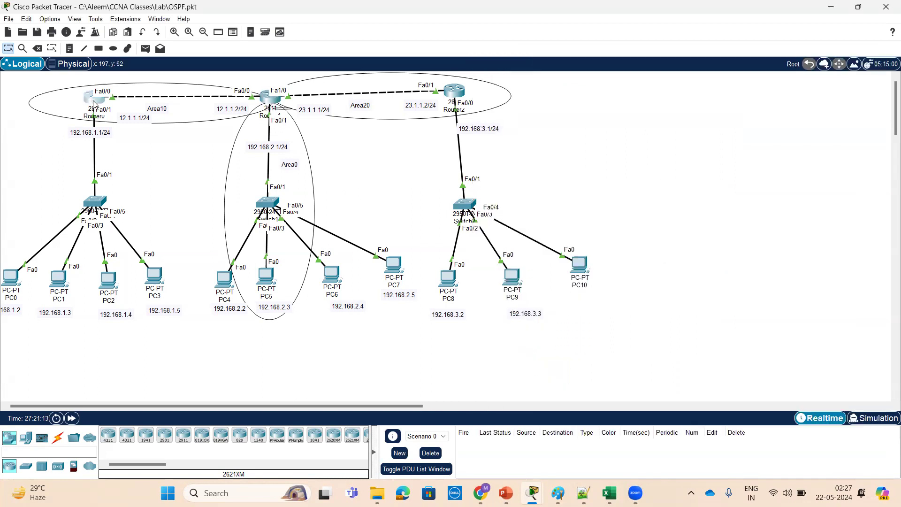
key("ctrl+z")
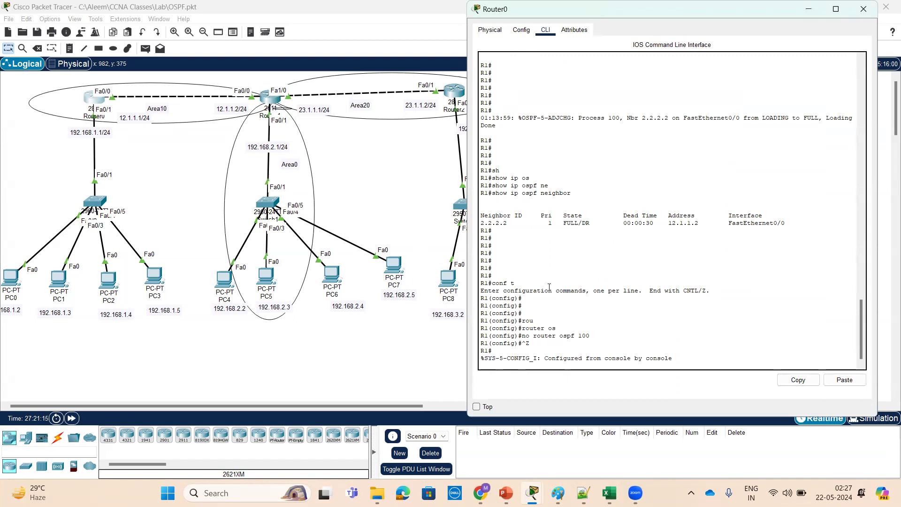
key("Return")
key("Return")
key("Return")
Check Router0 for any configured routing protocols with show ip protocols.
type("sh")
key("Tab")
type("ip ps")
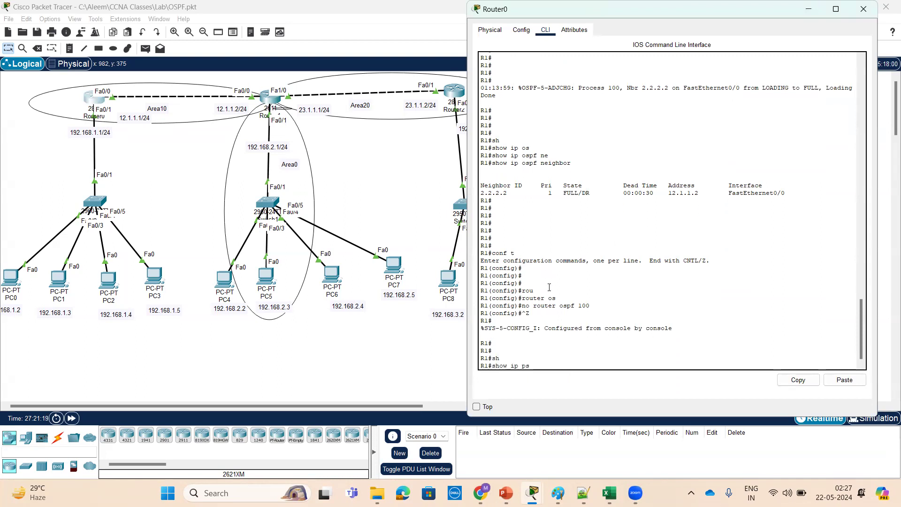
type("r")
key("Tab")
key("Return")
key("Return")
key("Return")
key("Return")
key("Return")
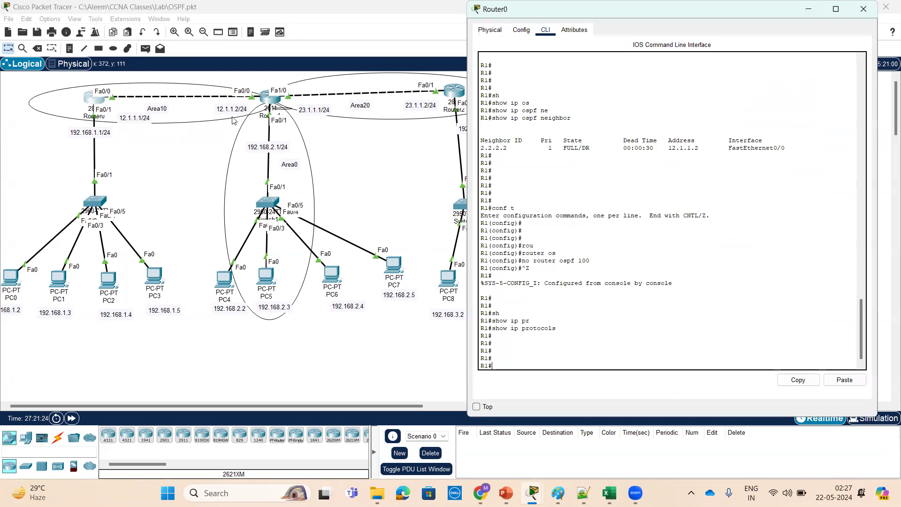
Shift the Area10 ellipse slightly up and to the left around the link between Router0 and Router1.
left_click(207, 84)
left_click(96, 98)
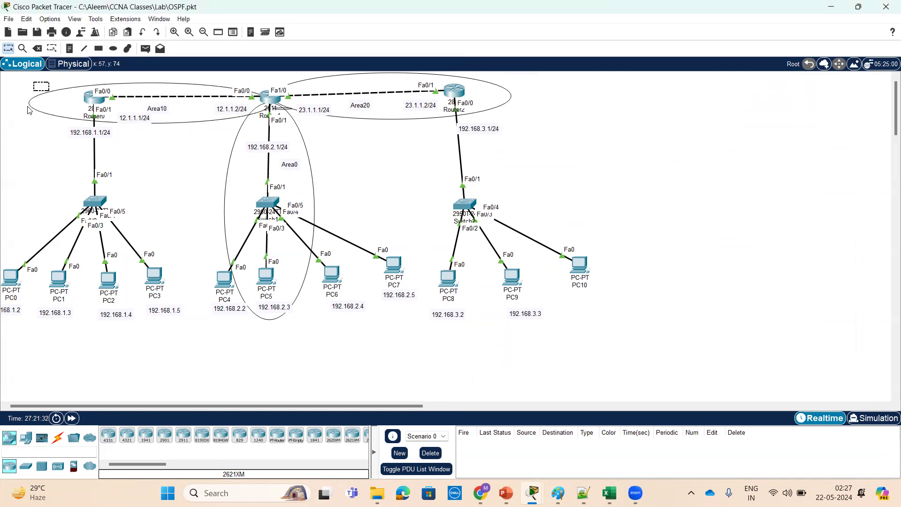
mouse_move(26, 98)
left_mouse_down()
mouse_move(18, 92)
mouse_move(25, 97)
left_mouse_up()
left_click(358, 119)
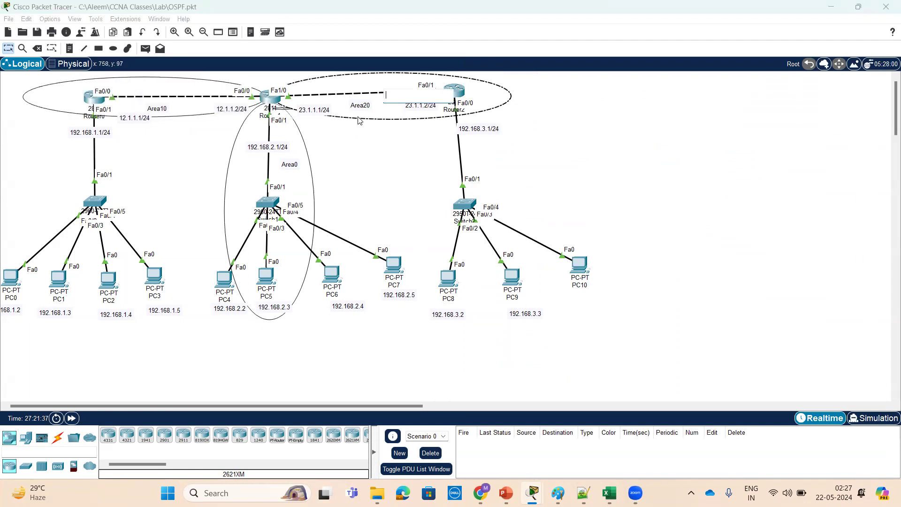
left_click(558, 145)
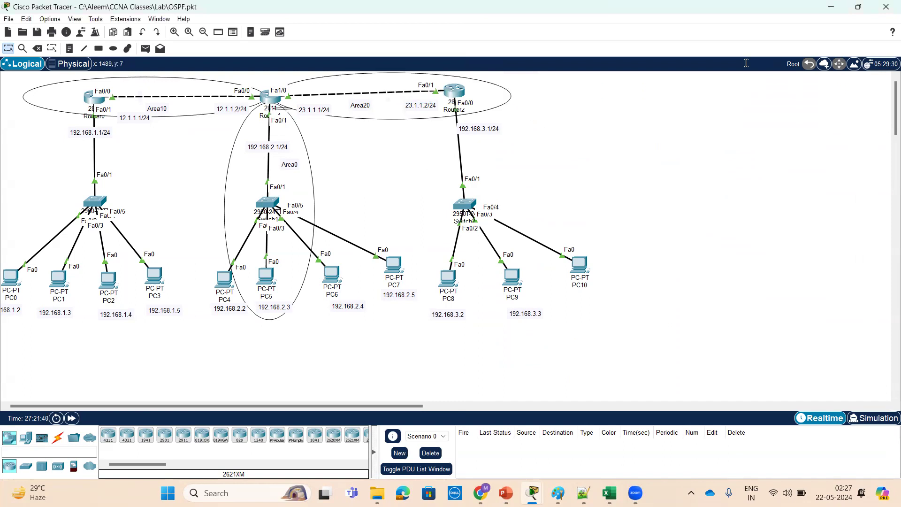
Reopen Router0's command line and enter global configuration mode with conf t.
left_click(98, 101)
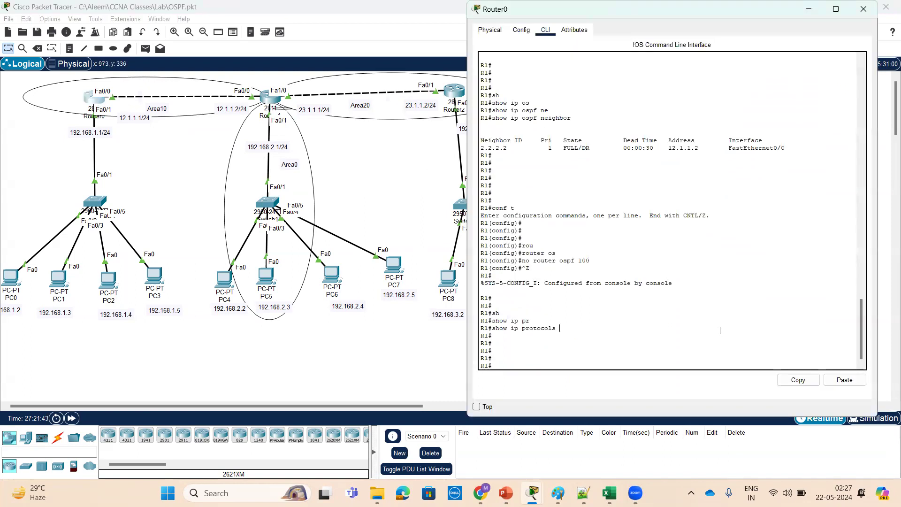
key("Return")
key("Return")
key("Return")
key("Return")
type("conf t")
key("Return")
key("Return")
Start OSPF process 100 on Router0 with router ospf 100.
type("rou")
key("Tab")
type("os")
key("Tab")
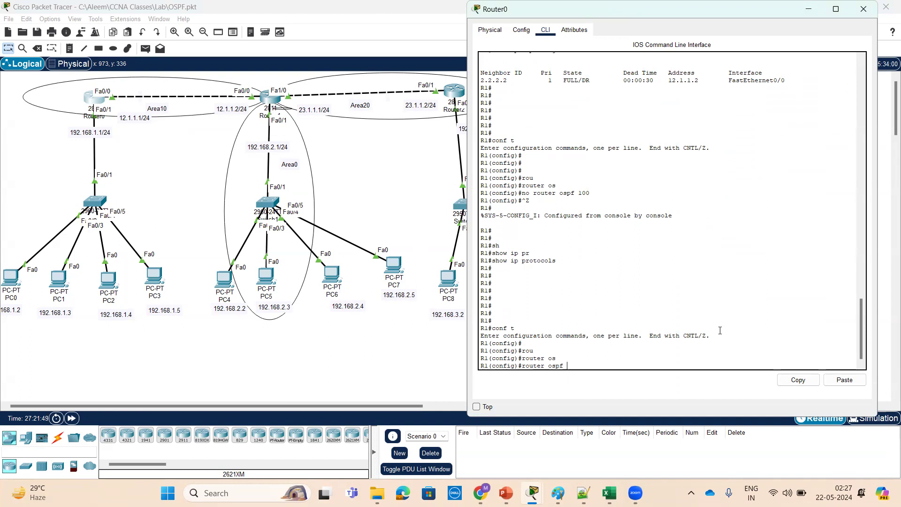
type("100")
key("Return")
key("Return")
key("Return")
key("Return")
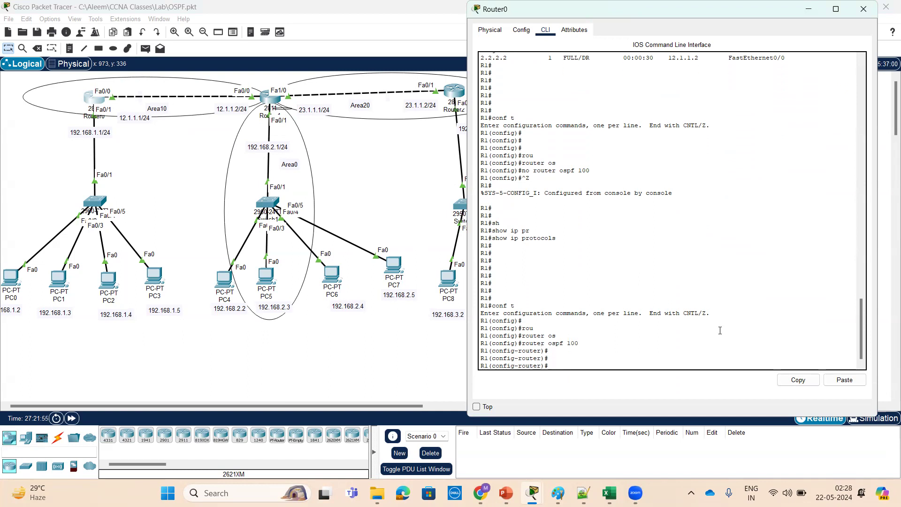
Advertise Router0's LAN in OSPF with network 192.168.1.0 0.0.0.255 area 10.
type("ne")
key("Tab")
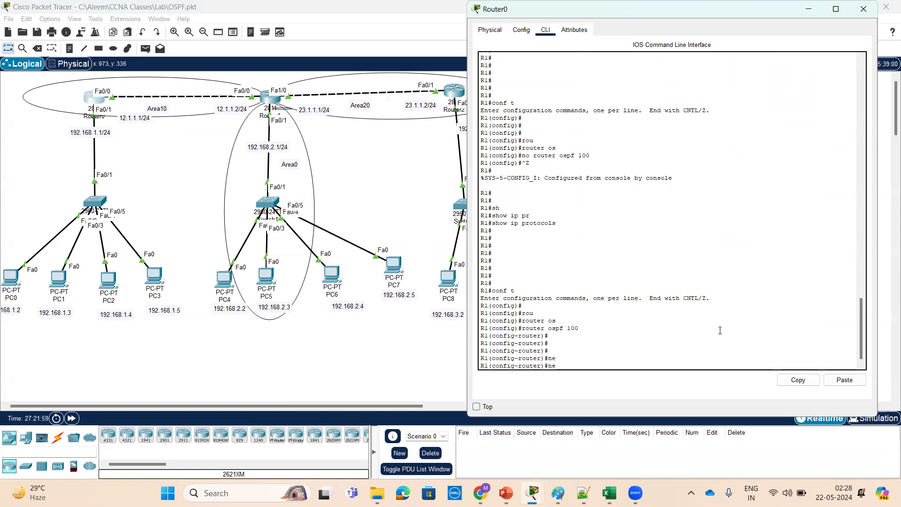
type("t")
key("Tab")
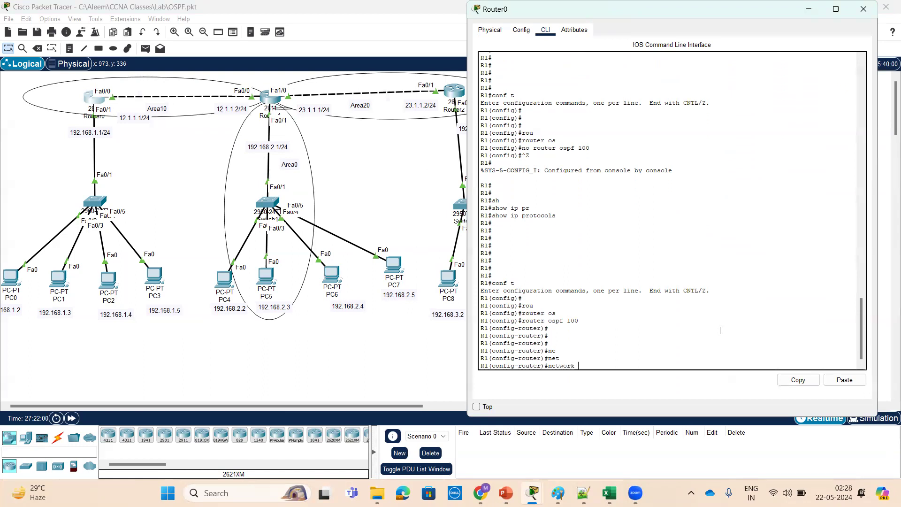
type("192.168.1.0 0.0.255 ar")
key("Tab")
type("1")
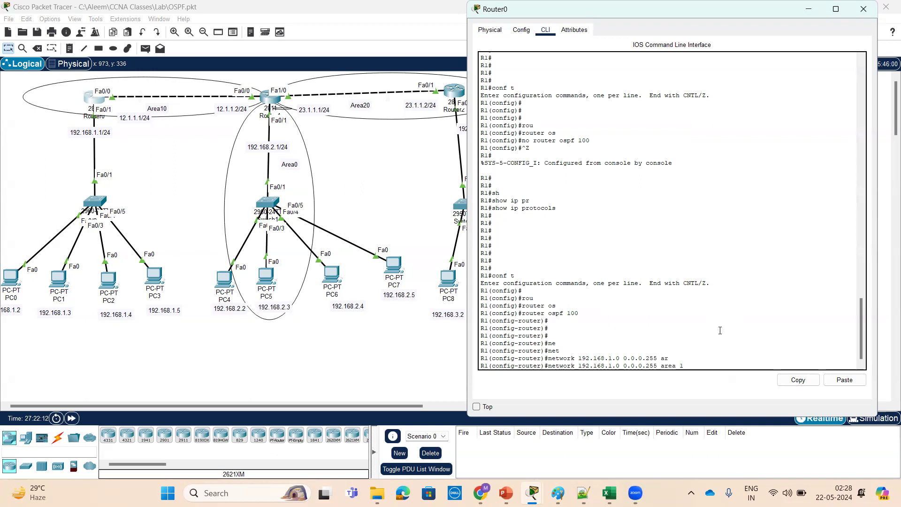
type("0")
key("Return")
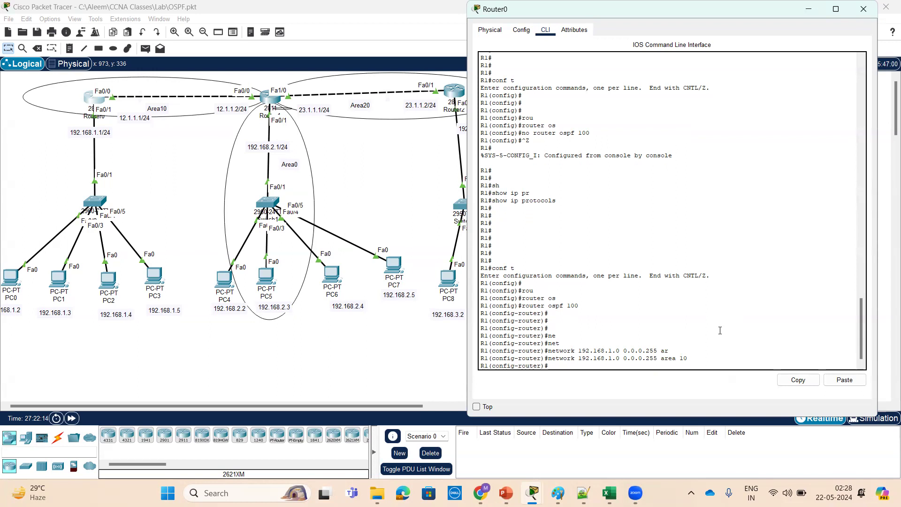
Advertise Router0's link to Router1 in OSPF with network 12.1.1.0 0.0.0.255 area 10.
type("net")
key("Tab")
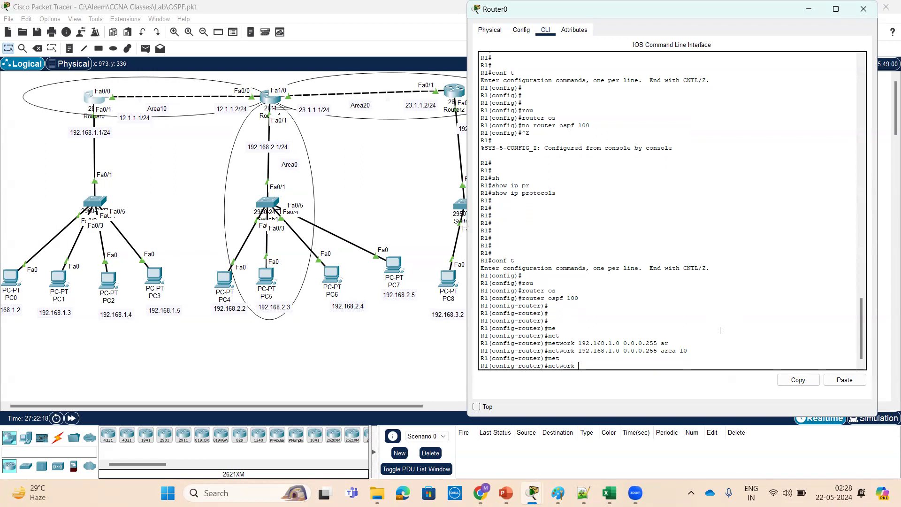
type("12.1.1.0 0.0.0.255 are")
key("Tab")
type("10")
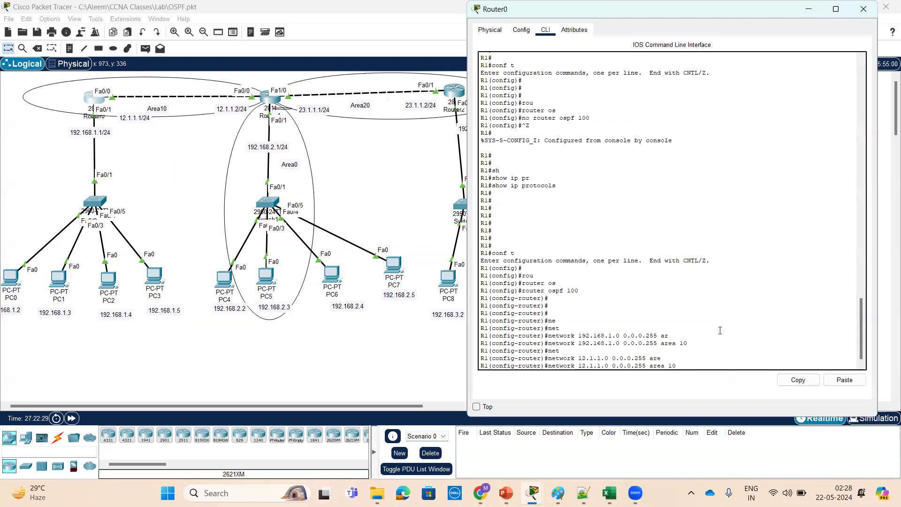
key("Return")
key("Return")
key("Return")
key("Return")
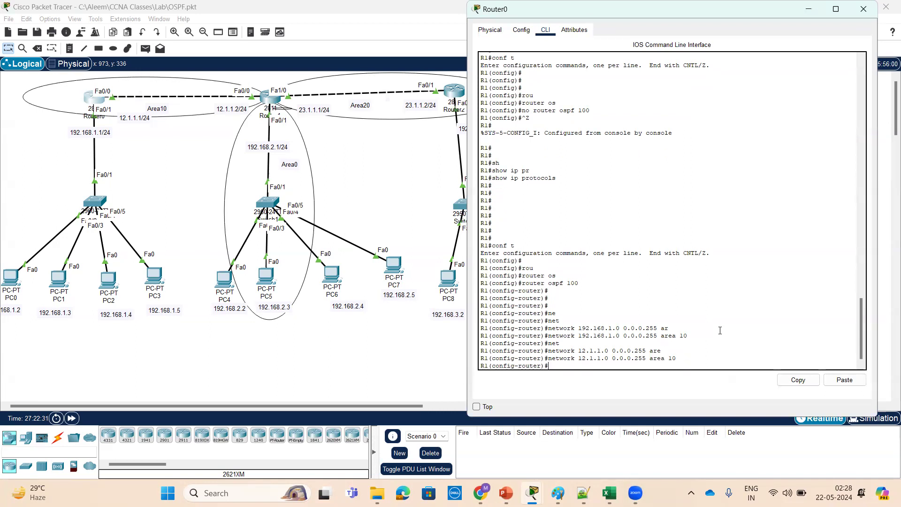
Place the text label ABR above Router1 in the topology.
left_click(272, 98)
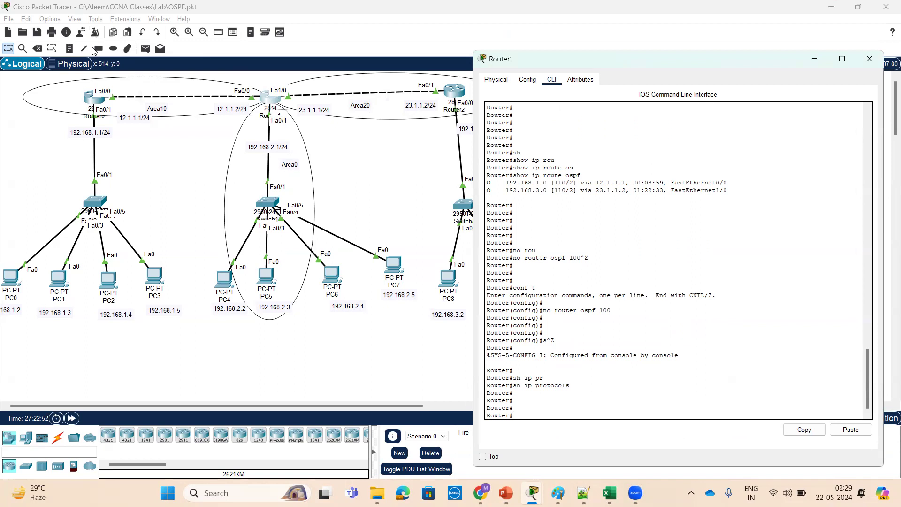
left_click(69, 48)
left_click(258, 78)
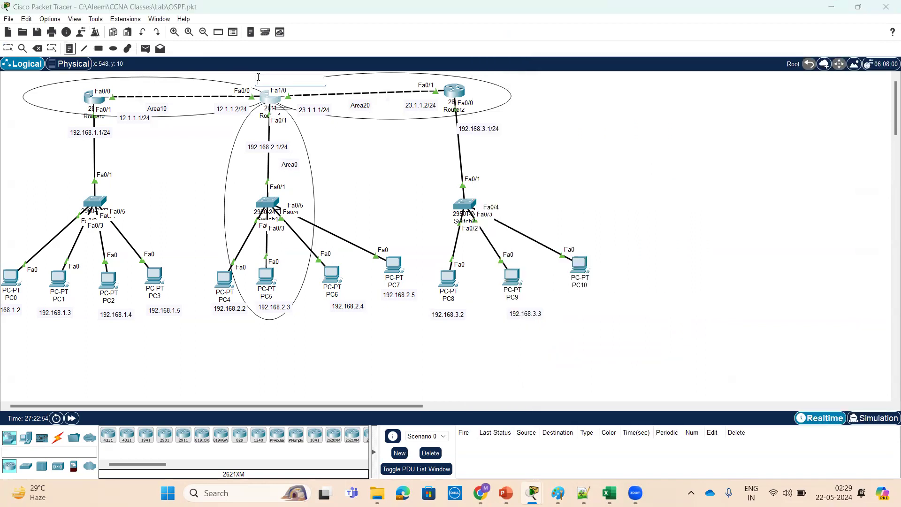
type("ABR")
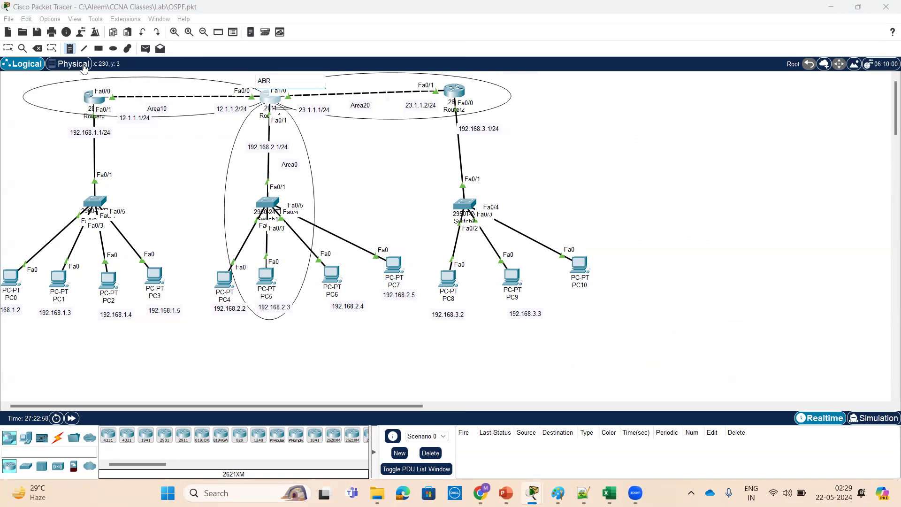
left_click(8, 49)
Go to Router1's command line and enter global configuration mode with conf t.
left_click(265, 99)
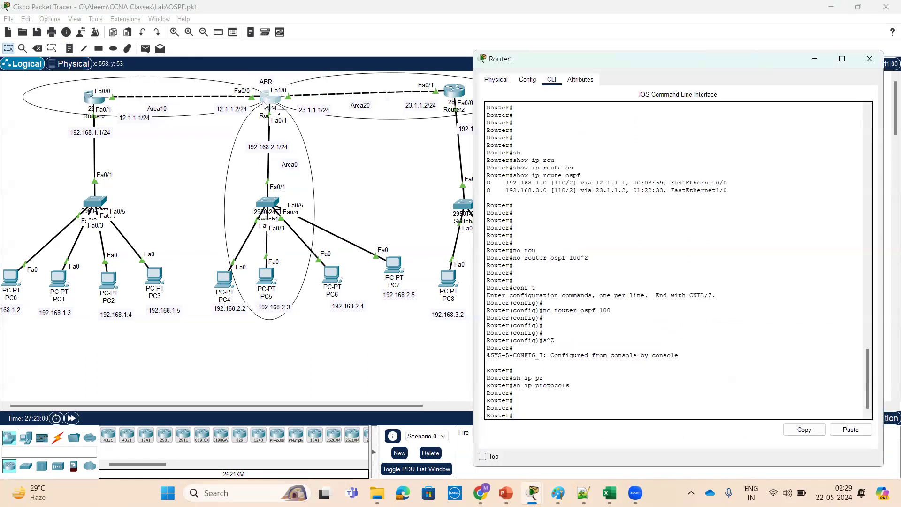
key("Return")
key("Return")
key("Return")
type("conf t")
key("Return")
key("Return")
key("Return")
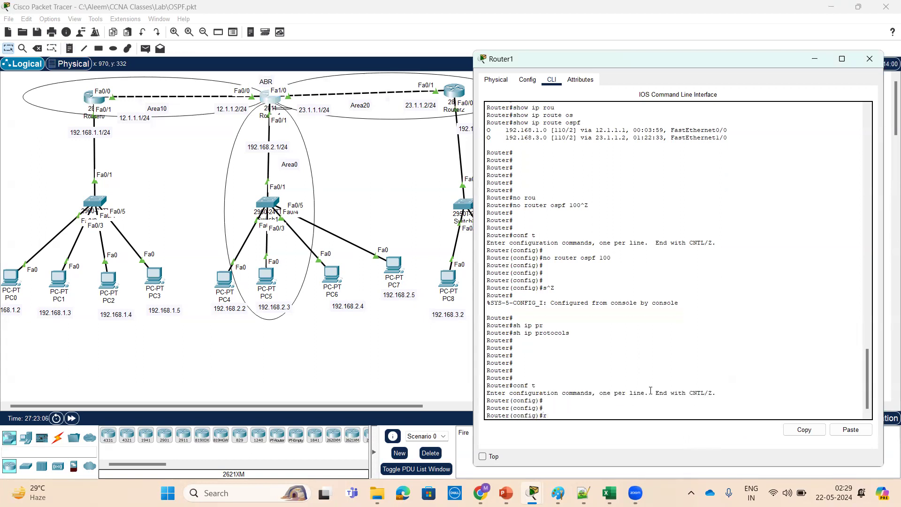
Start OSPF process 100 on Router1 with router ospf 100.
type("rou")
key("Tab")
type("ter")
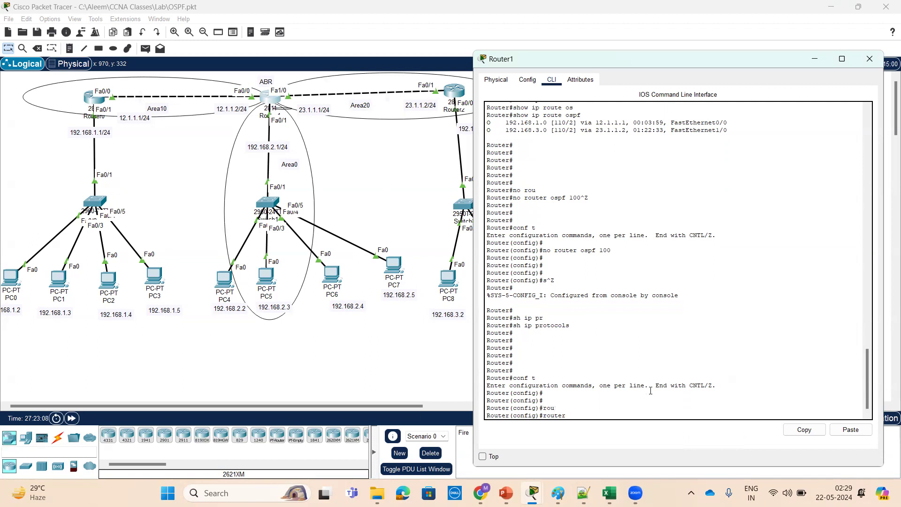
type(" os")
key("Tab")
type("pf 100")
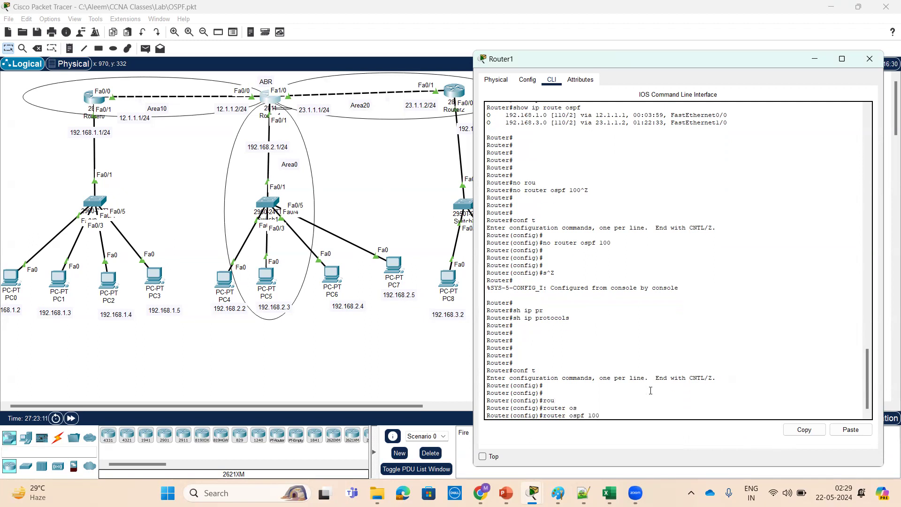
key("Return")
Advertise Router1's link to Router0 in OSPF with network 12.1.1.0 0.0.0.255 area 10.
type("ne")
type("t")
key("Tab")
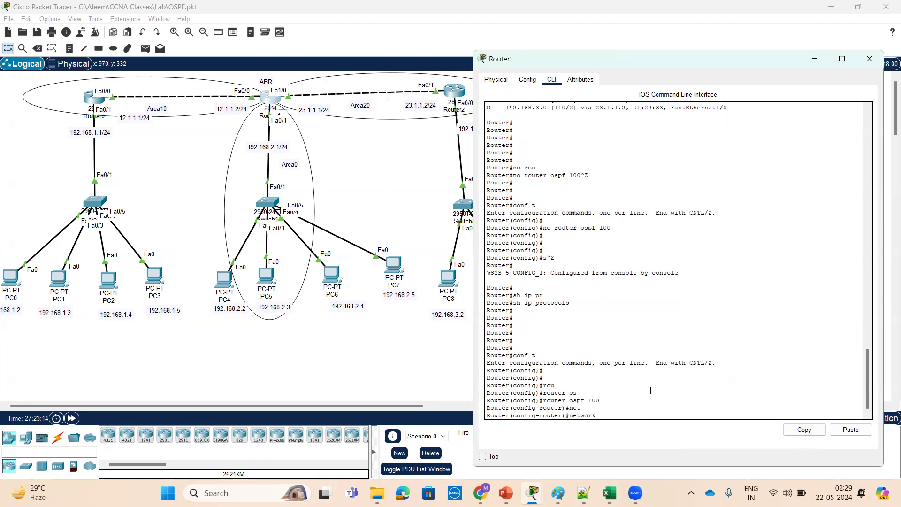
type("12.1.1.0 0.0.0.255 are")
key("Tab")
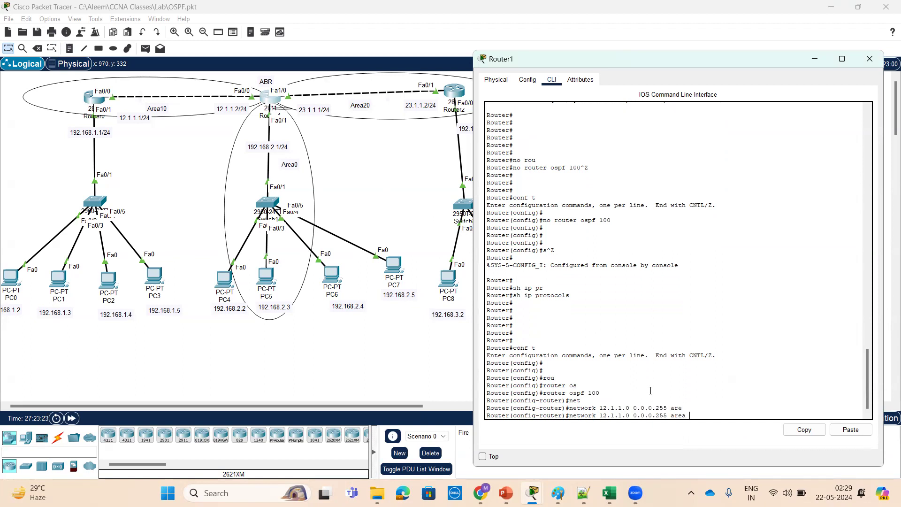
type("10")
key("Return")
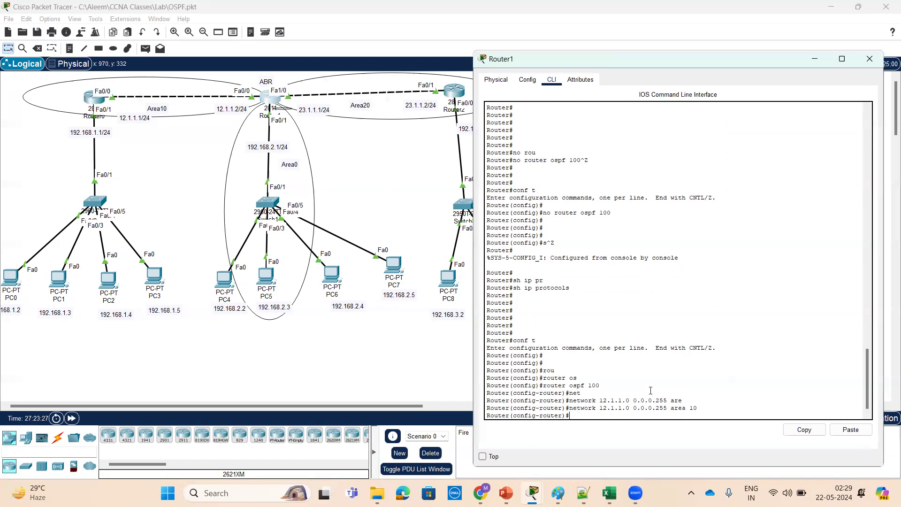
key("Return")
key("Return")
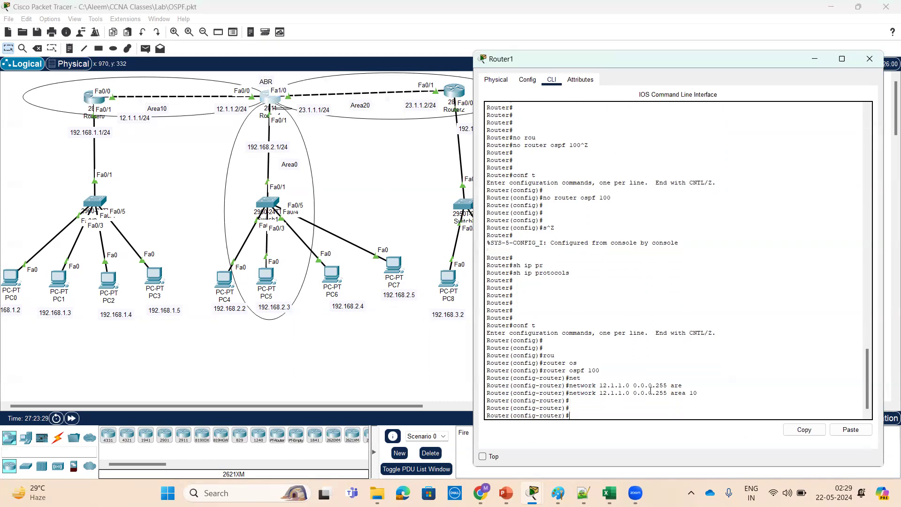
Advertise Router1's link to Router2 in OSPF with network 23.1.1.0 0.0.0.255 area 20.
type("net")
key("Tab")
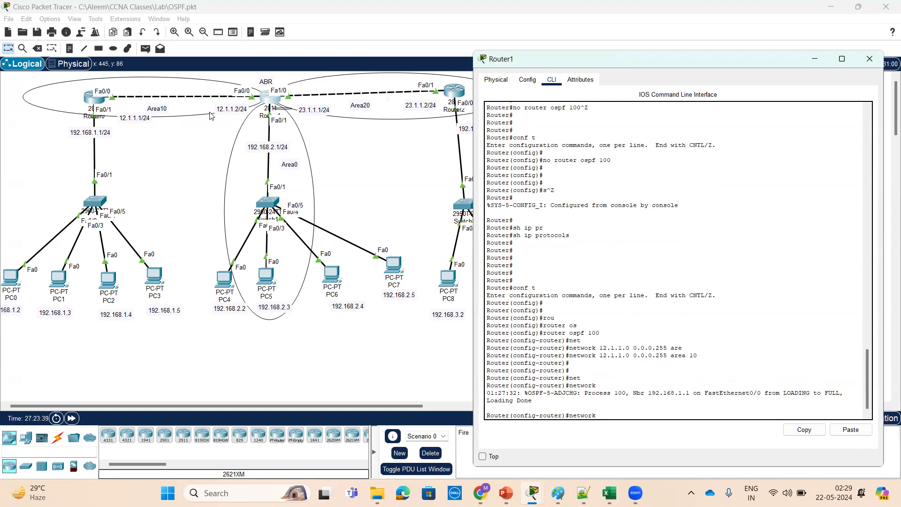
type("23.1.1.0 0.0.0.")
type("55 are")
key("Tab")
type("2")
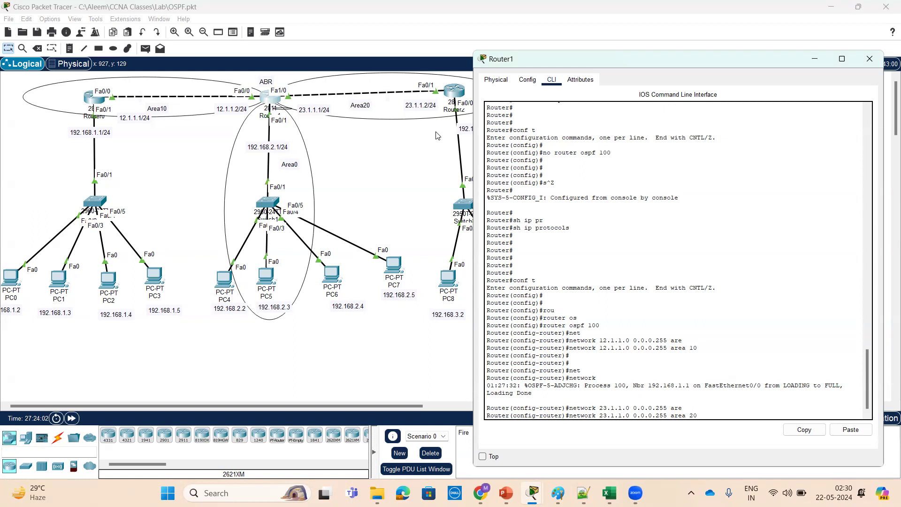
key("Return")
key("Return")
Advertise Router1's LAN in OSPF with network 192.168.2.0 0.0.0.255 area 0.
type("net")
key("Tab")
type("192.168.2.0 2")
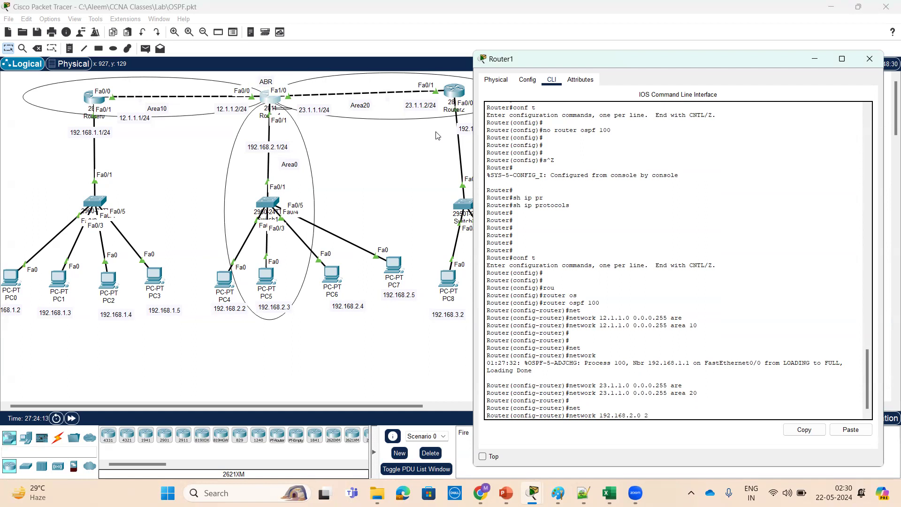
key("BackSpace")
type("0.0.0.255 are")
key("Tab")
type("0")
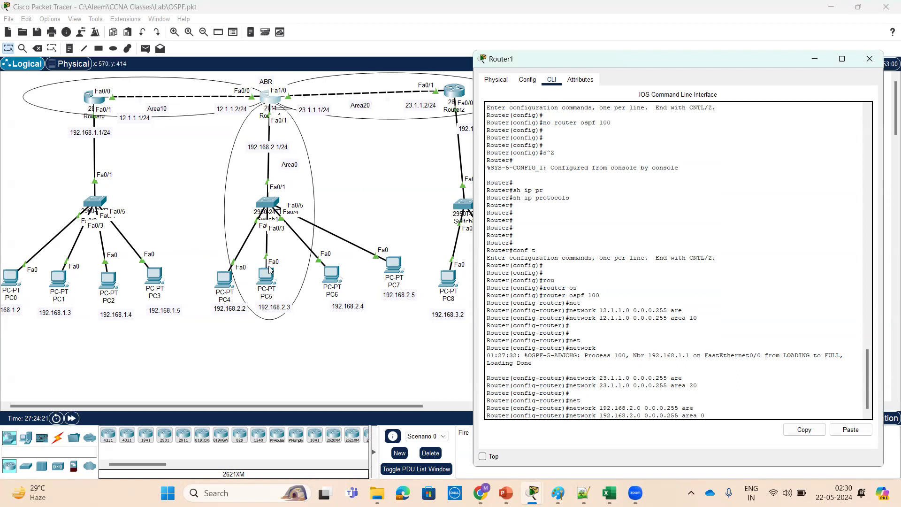
key("Return")
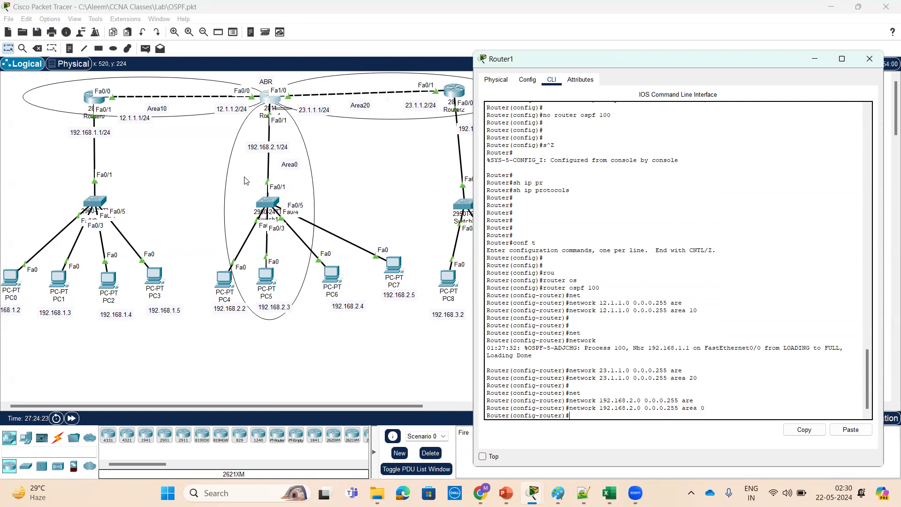
Leave OSPF router configuration mode on Router1 and return to global configuration mode.
type("ex")
key("Return")
key("Return")
key("Return")
key("Return")
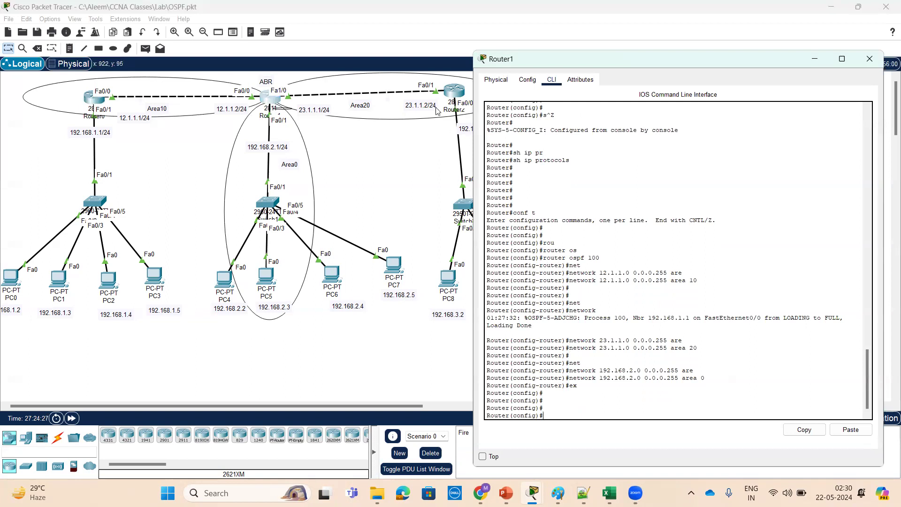
Open Router2's command line and enter global configuration mode with conf t.
left_click(453, 91)
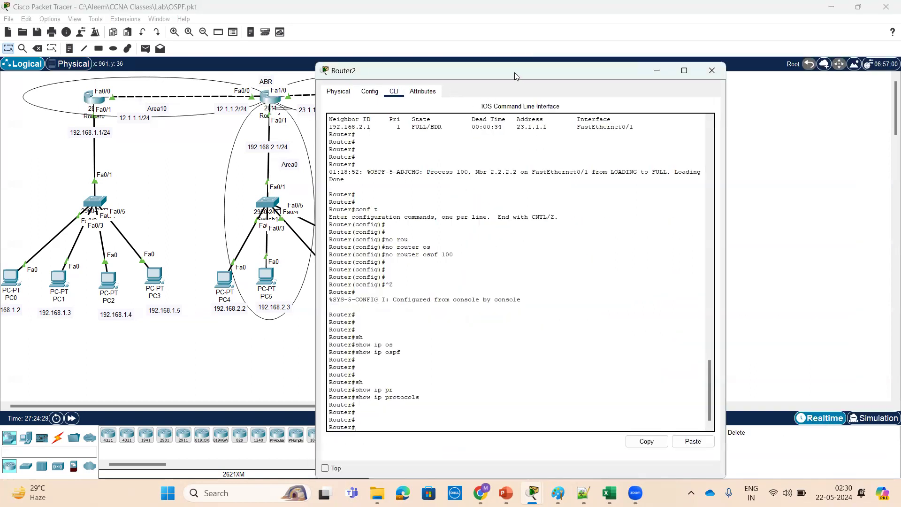
left_click_drag(514, 72, 682, 53)
key("Return")
key("Return")
type("conf")
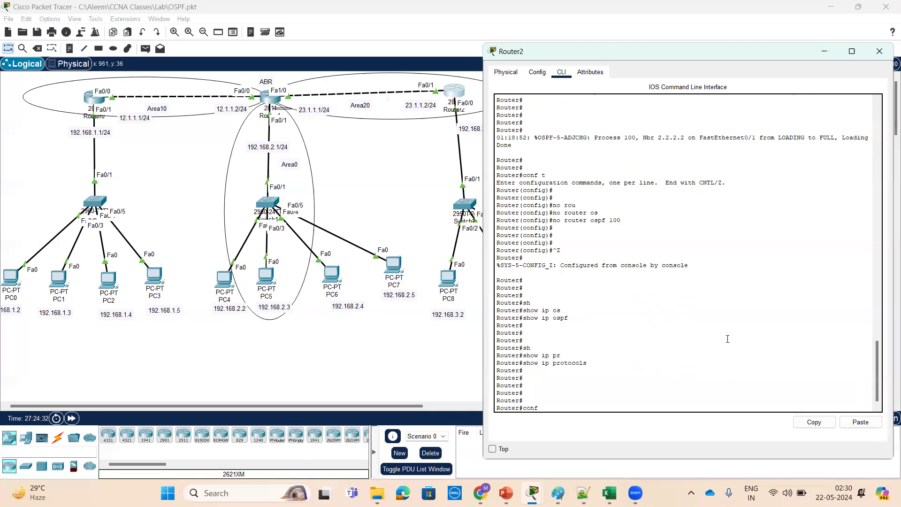
type(" t")
key("Return")
key("Return")
key("Return")
Start OSPF process 100 on Router2 with router ospf 100.
type("rou")
key("Tab")
type("os")
key("Tab")
type("100")
key("Return")
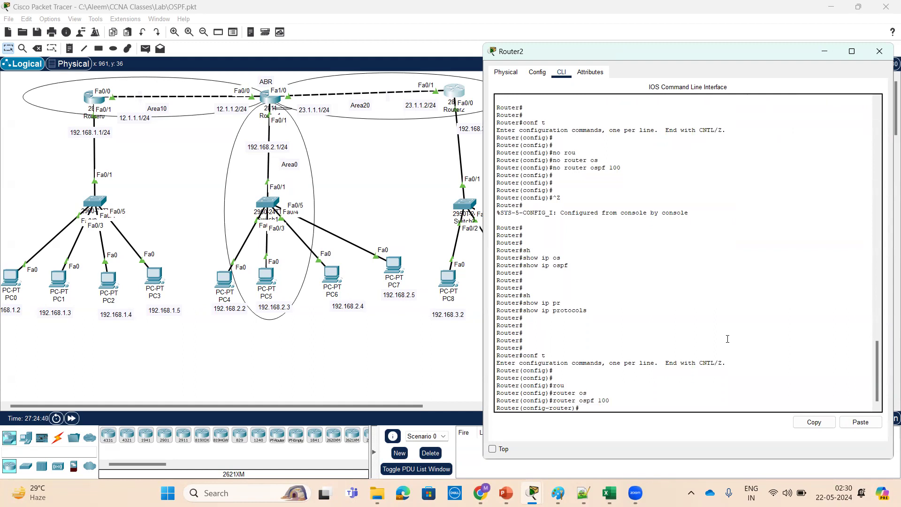
Advertise Router2's link to Router1 in OSPF with network 23.1.1.0 0.0.0.255 area 20.
type("net")
key("Tab")
type("23.1.1")
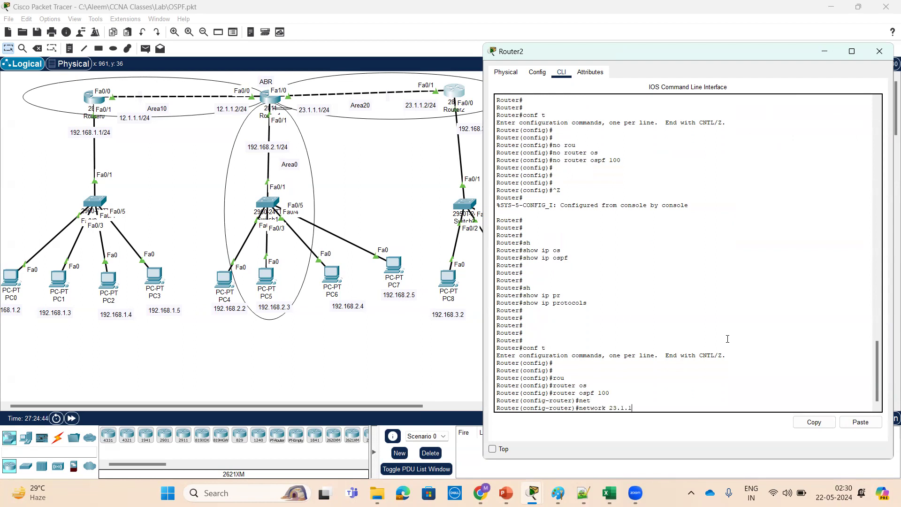
type(".0 0.0.0.255 are")
key("Tab")
type("2")
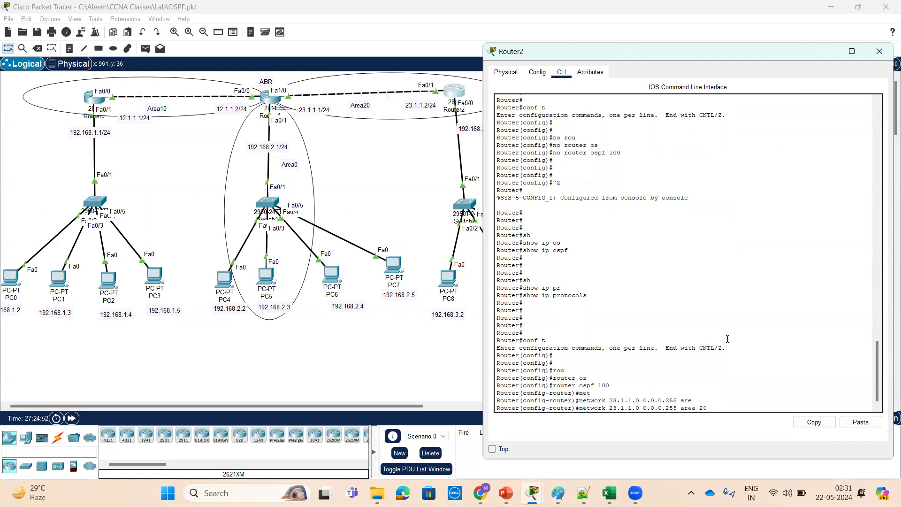
type("0")
key("Return")
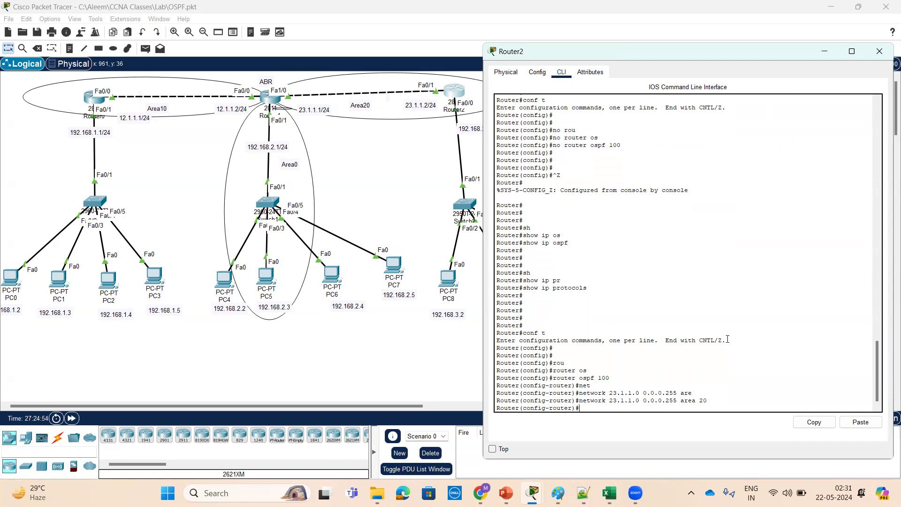
key("Return")
key("Return")
key("Return")
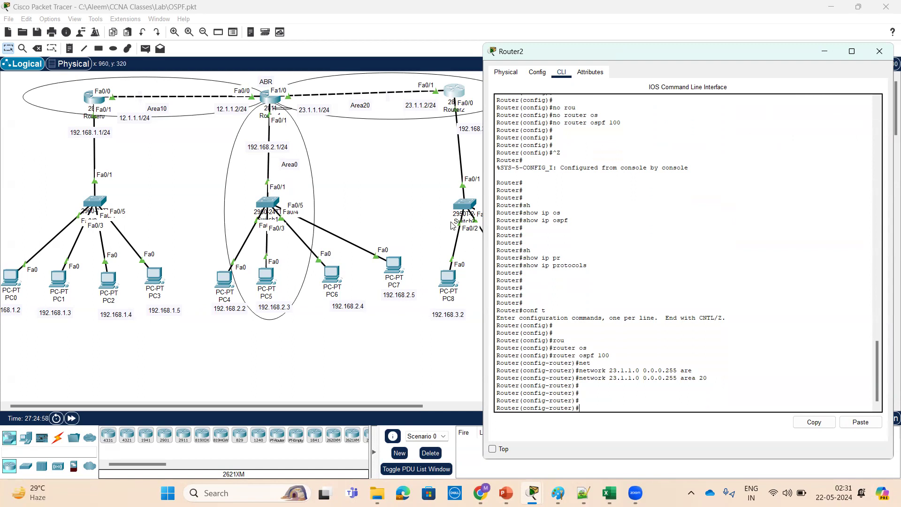
Advertise Router2's LAN in OSPF with network 192.168.3.0 0.0.0.255 area 20.
type("net")
key("Tab")
type("192")
type(".168")
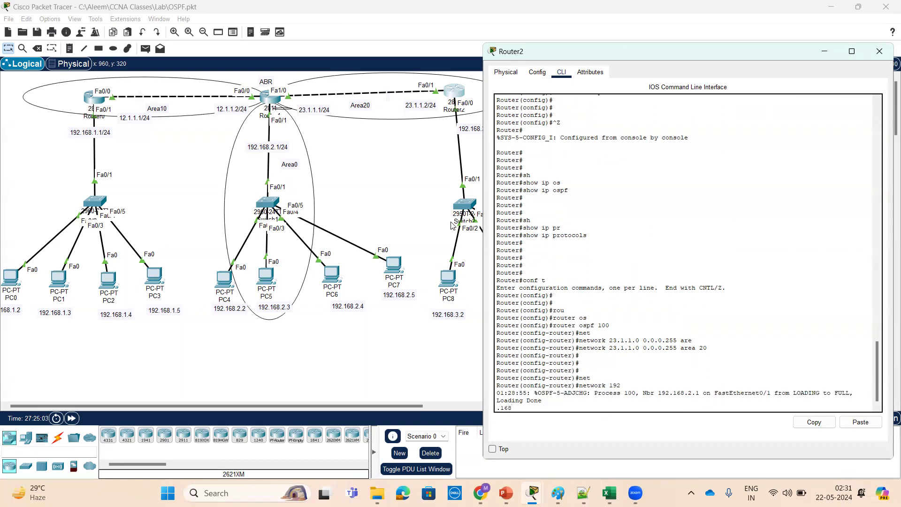
key("Tab")
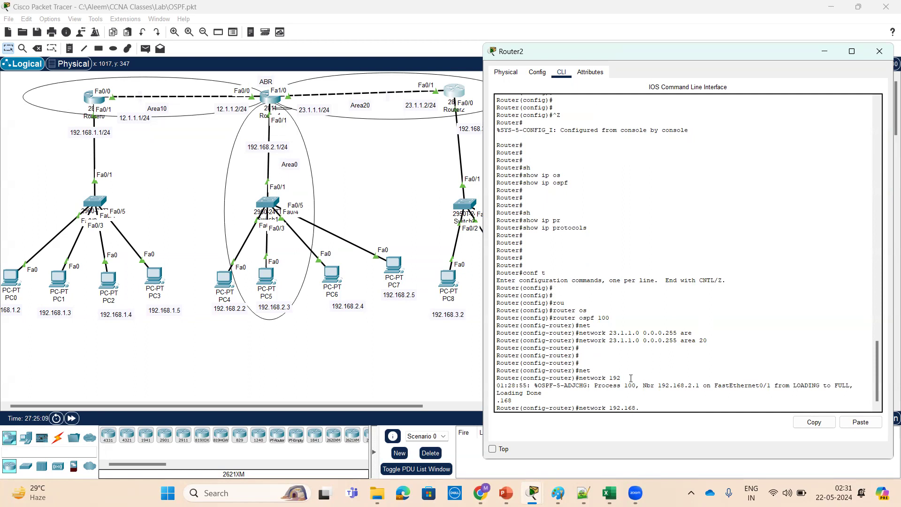
type(".3.0 0.0.0.255 are")
key("Tab")
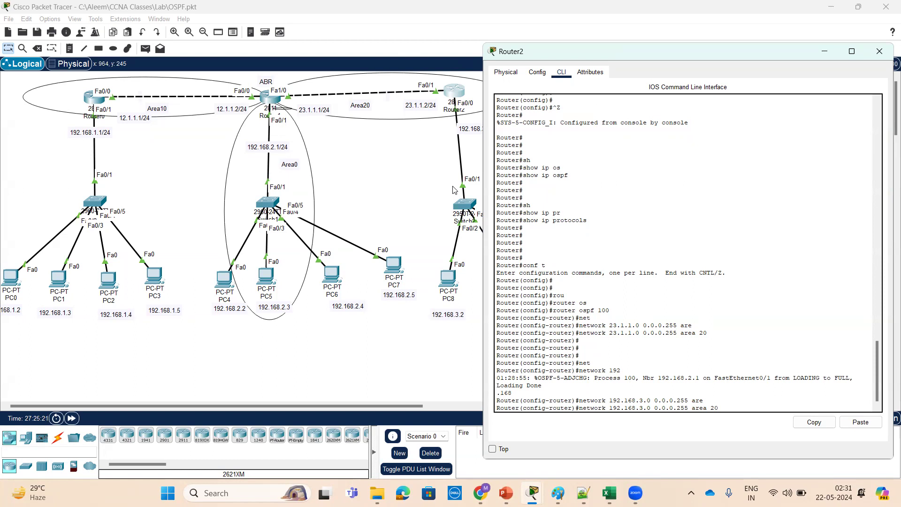
key("Return")
key("Return")
key("Return")
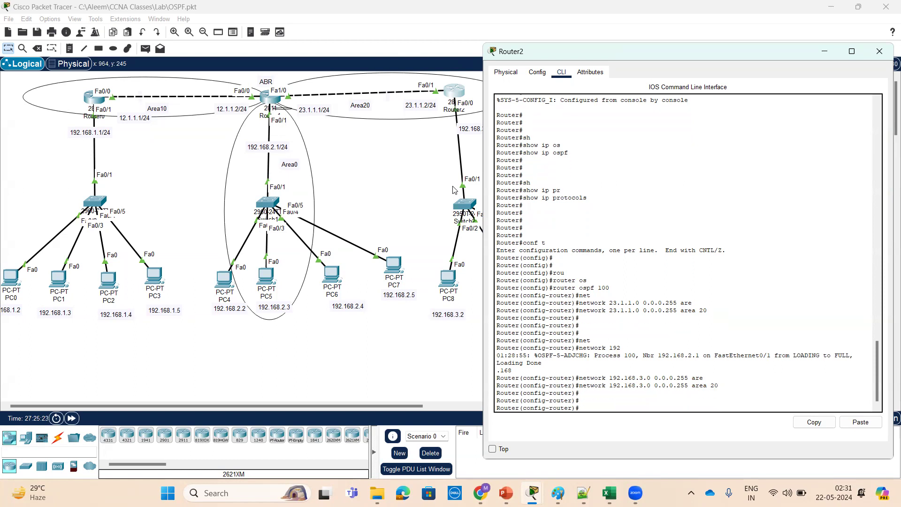
Return Router2 to privileged EXEC mode and save its configuration with wr.
key("ctrl+z")
key("Return")
key("Return")
key("Return")
key("Return")
key("Return")
type("wr")
key("Return")
key("Return")
key("Return")
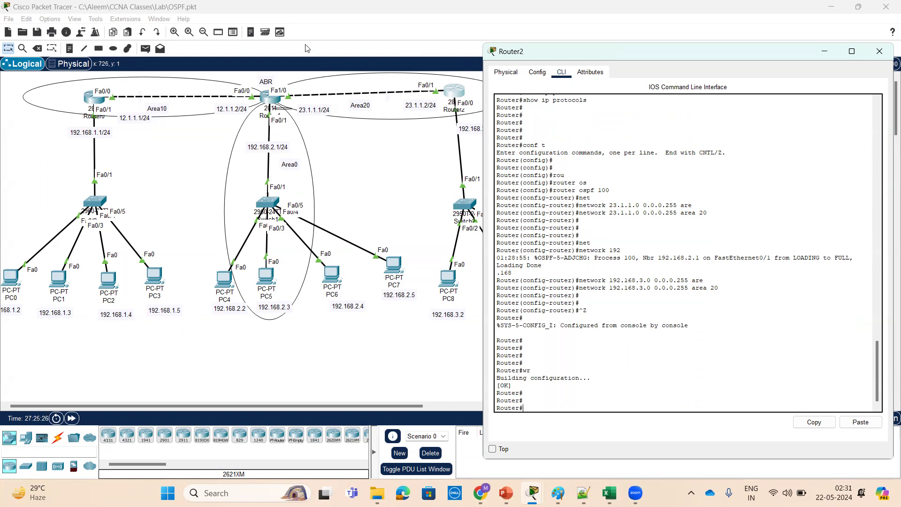
Bring up Router1's command line and return it to privileged EXEC mode.
left_click(271, 98)
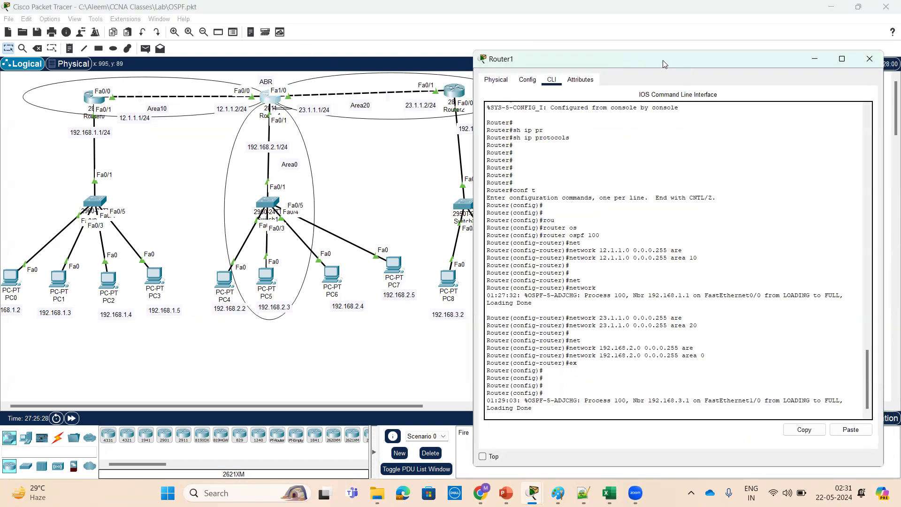
left_click_drag(666, 59, 684, 54)
key("Return")
key("Return")
key("Return")
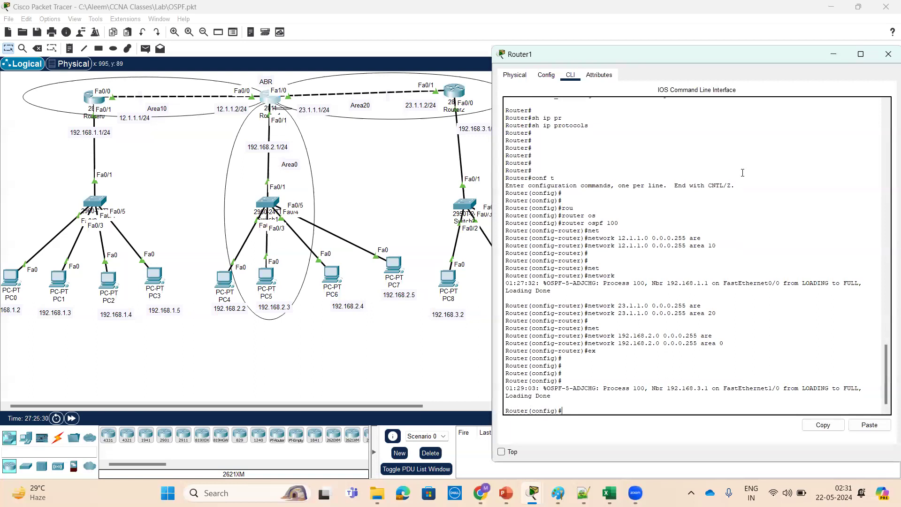
key("ctrl+z")
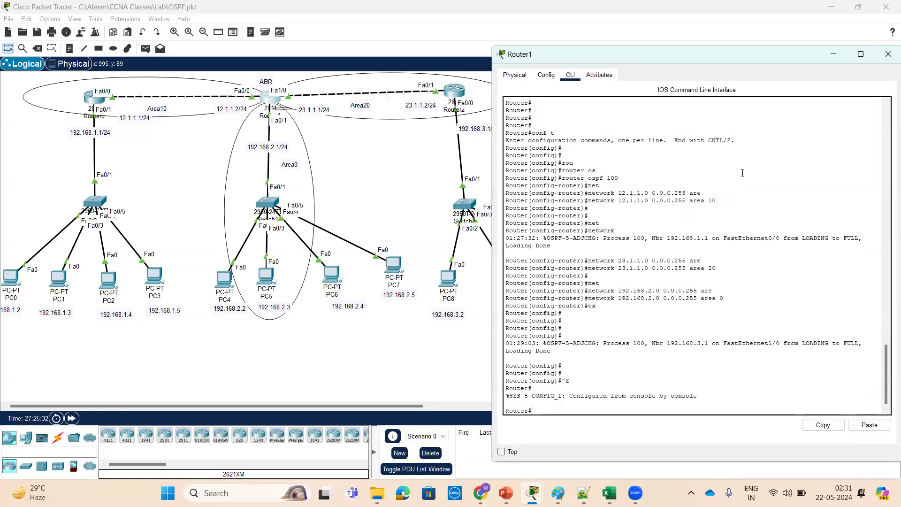
key("Return")
key("Return")
key("Return")
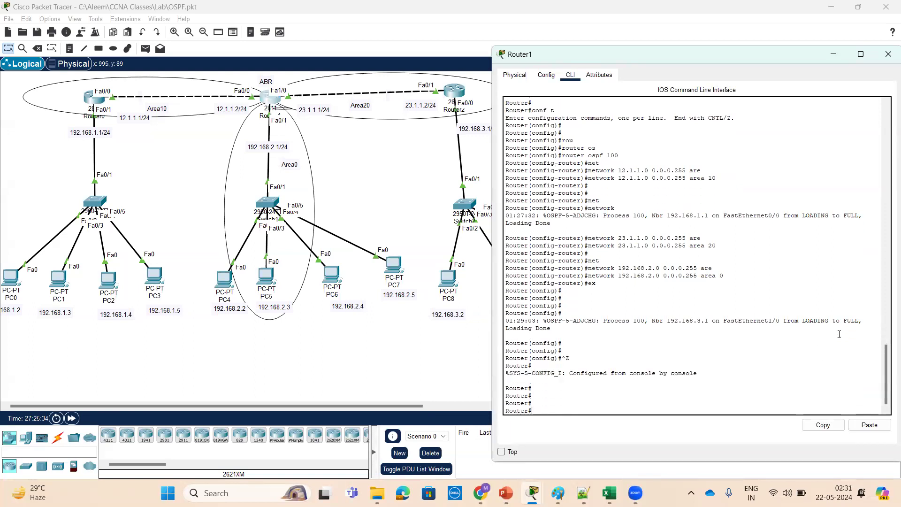
Check Router1's OSPF adjacencies with show ip ospf neighbor.
type("sh")
key("Tab")
type("ip os")
key("Tab")
type("ne")
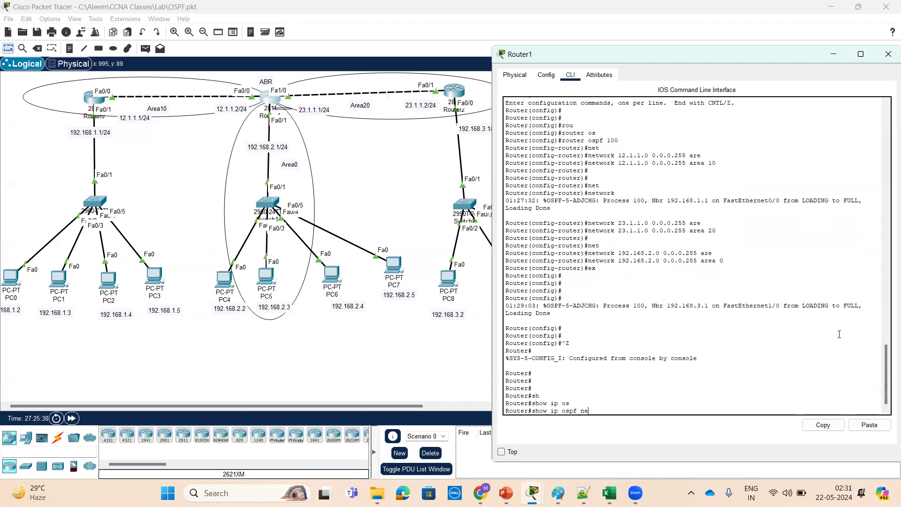
type("i")
key("Tab")
key("Return")
key("Return")
key("Return")
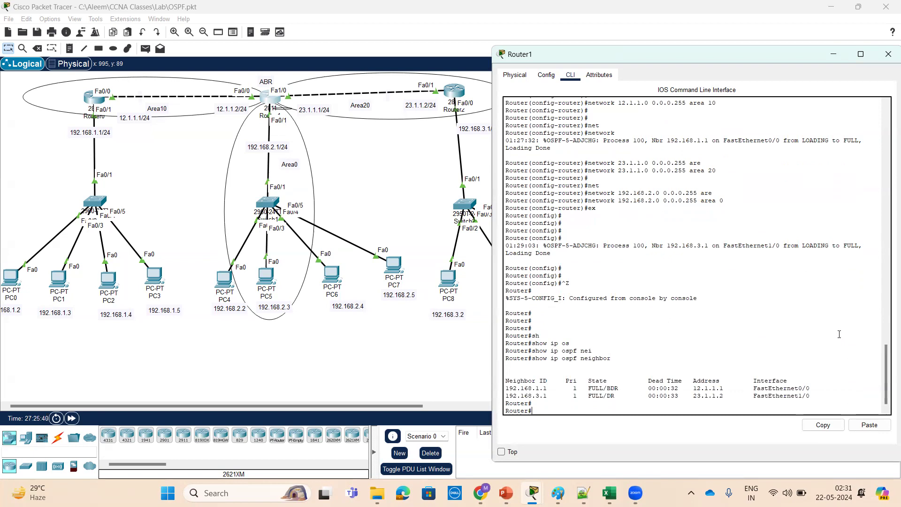
key("Return")
key("Return")
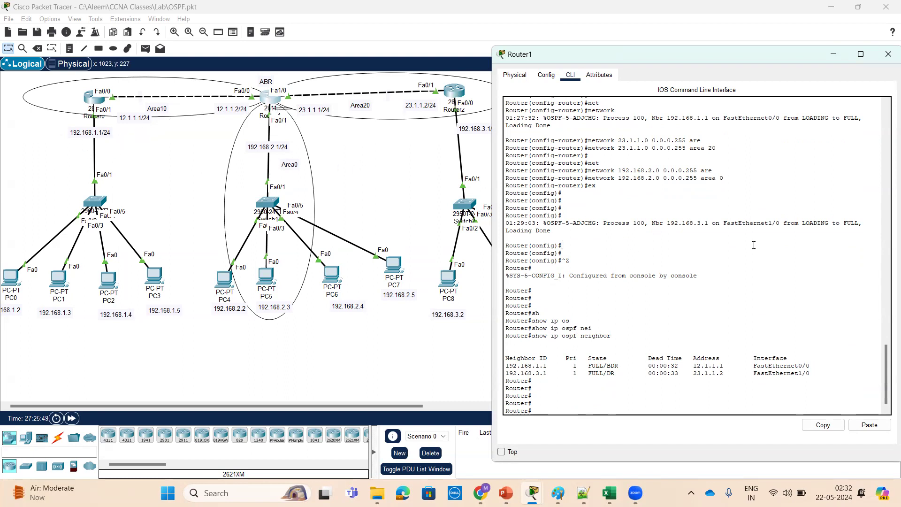
key("Return")
key("Return")
key("Return")
key("Return")
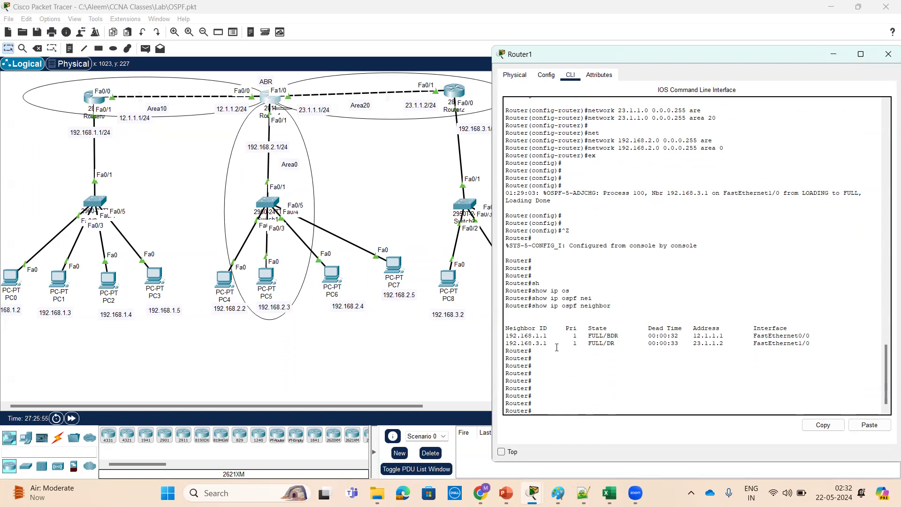
left_click_drag(542, 343, 505, 336)
Bring up Router0's command line and leave its router configuration mode for privileged EXEC mode.
left_click(96, 101)
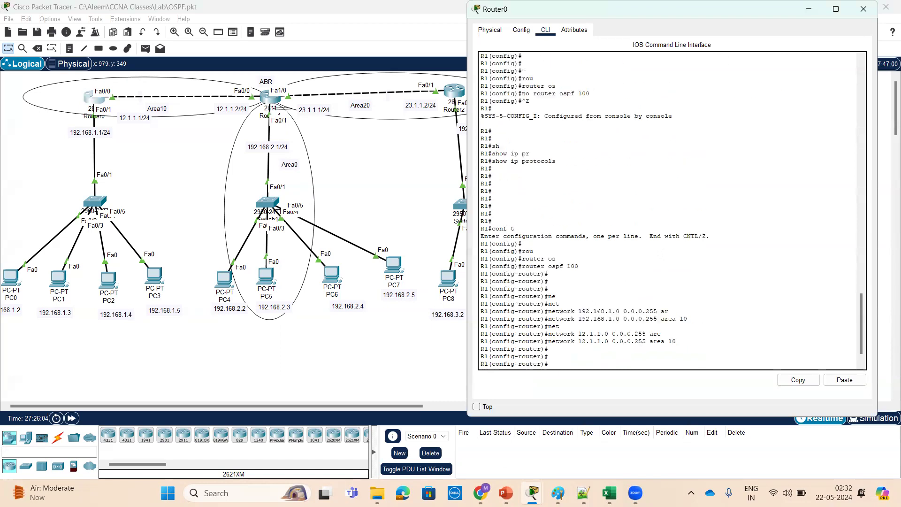
key("Return")
key("Return")
key("Return")
key("ctrl+z")
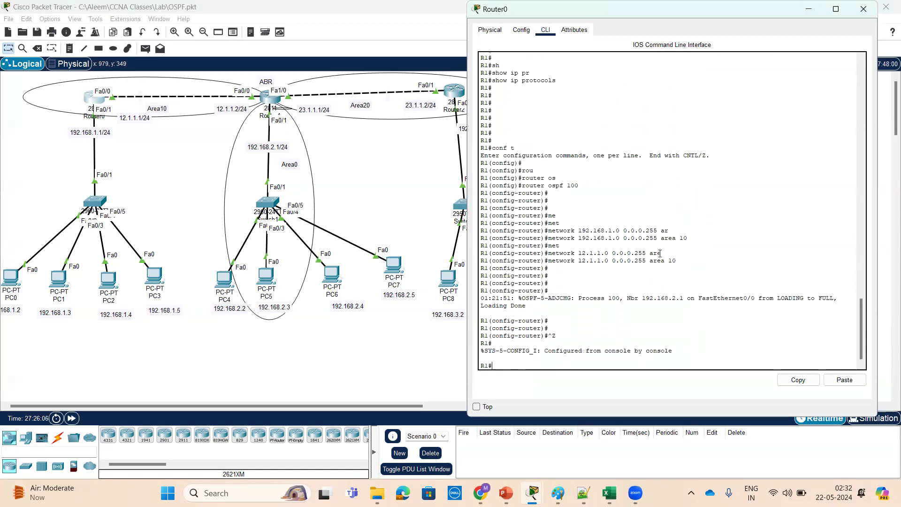
key("Return")
key("Return")
Check Router0's OSPF adjacencies with show ip ospf neighbor.
type("sh")
key("Tab")
type("ip os")
key("Tab")
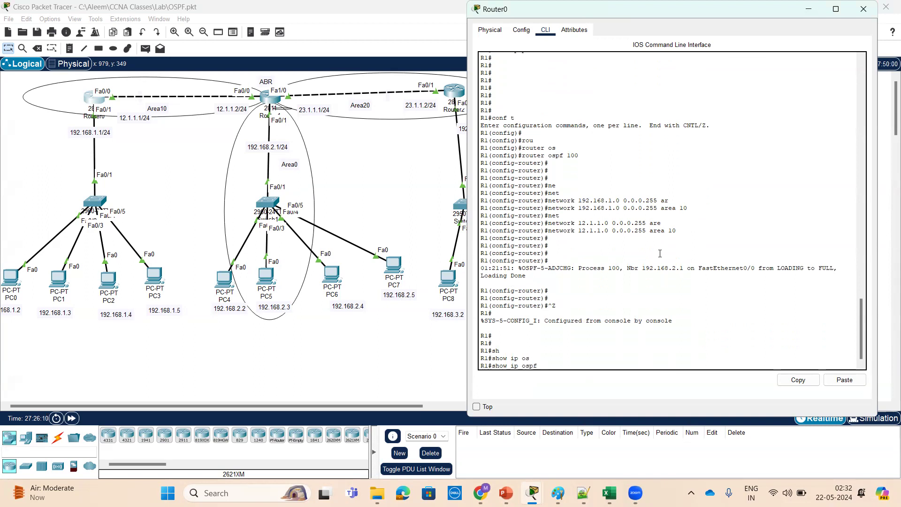
type("nei")
key("Tab")
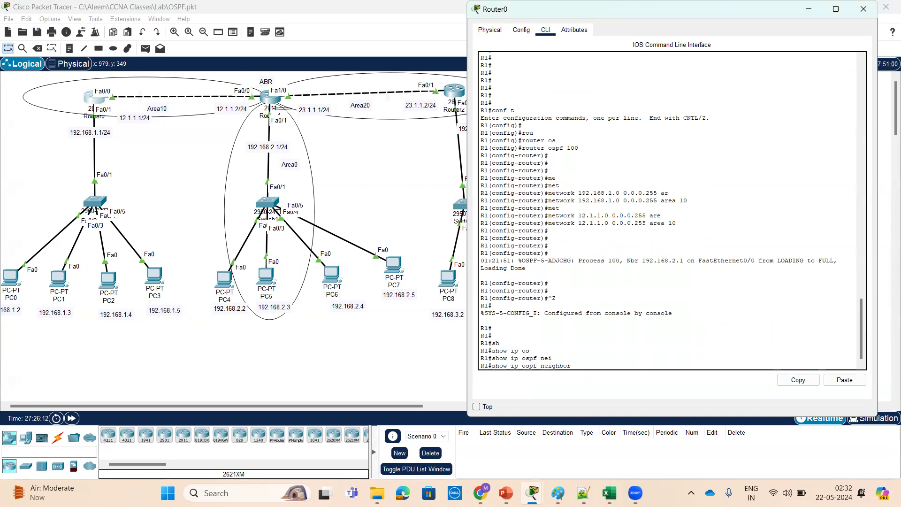
key("Return")
key("Return")
key("Return")
key("Return")
key("Return")
key("Return")
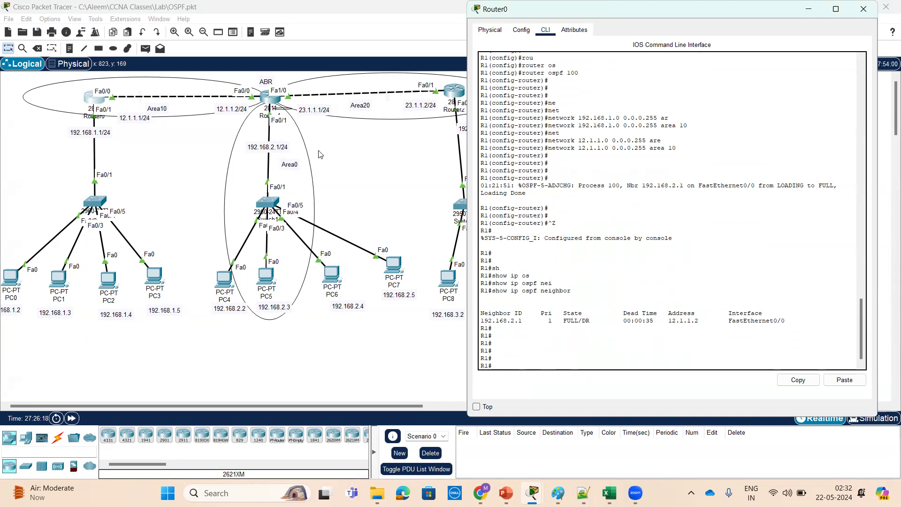
key("Return")
key("Return")
key("Return")
key("Return")
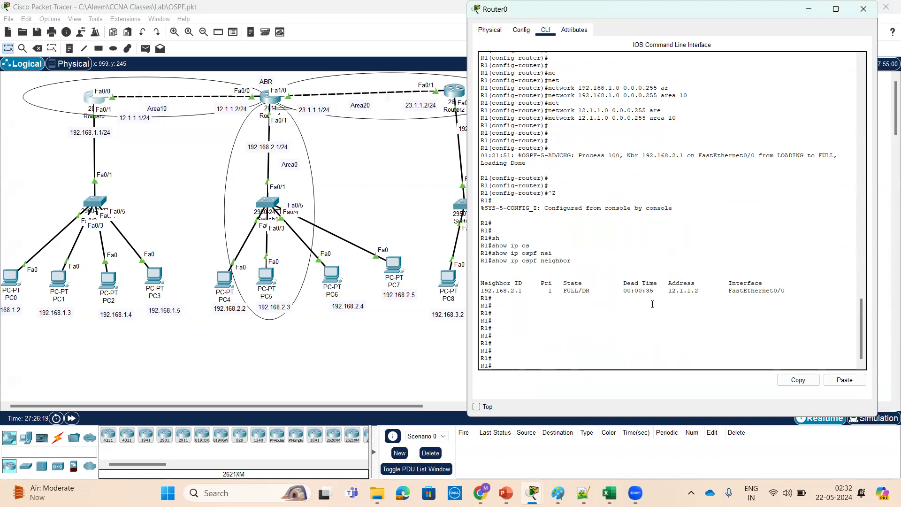
Display Router0's link-state database with show ip ospf database.
type("sh")
key("Tab")
type("ip")
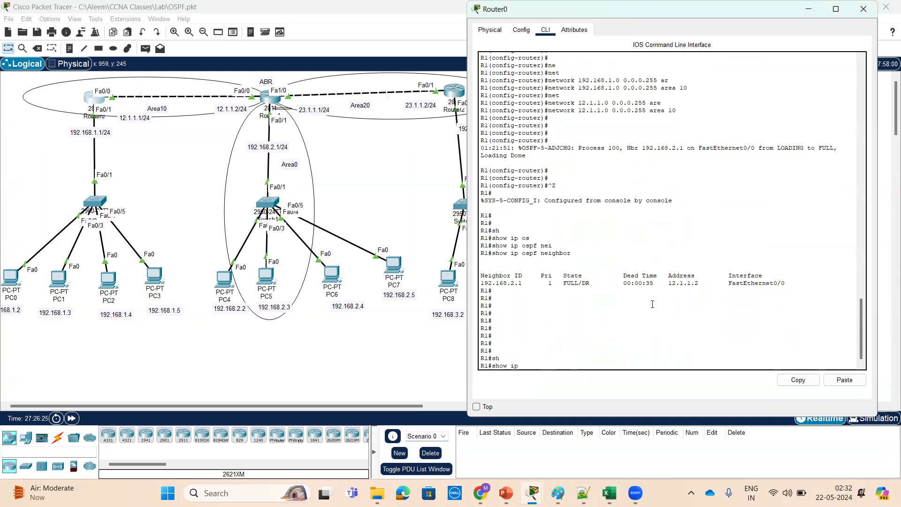
type(" os")
key("Tab")
type("d")
key("Tab")
key("Return")
key("Return")
key("Return")
key("Return")
key("Return")
key("Return")
key("Return")
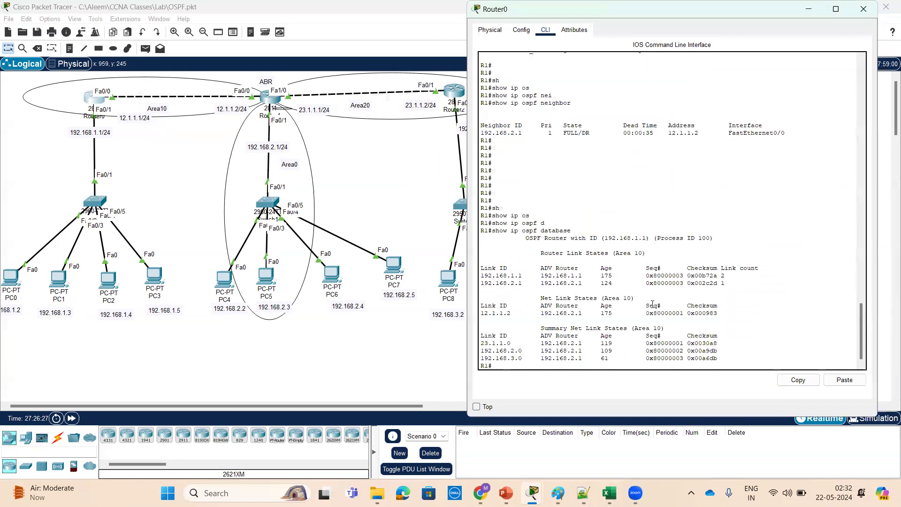
key("Return")
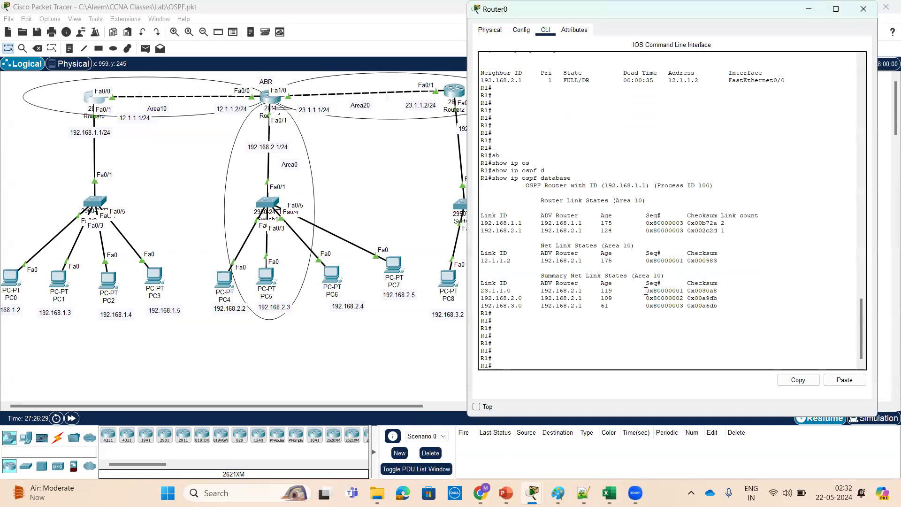
Examine the summary net, net and router link states for Area 10 in Router0's database output.
left_click_drag(634, 276, 662, 275)
left_click_drag(605, 246, 632, 246)
left_click_drag(480, 260, 514, 261)
left_click_drag(480, 223, 522, 222)
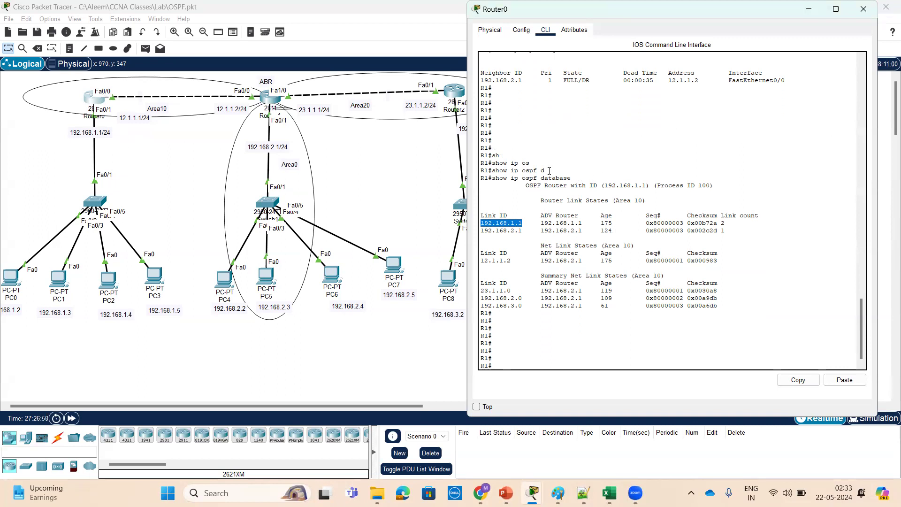
scroll(655, 235, "down", 2)
scroll(653, 235, "up", 2)
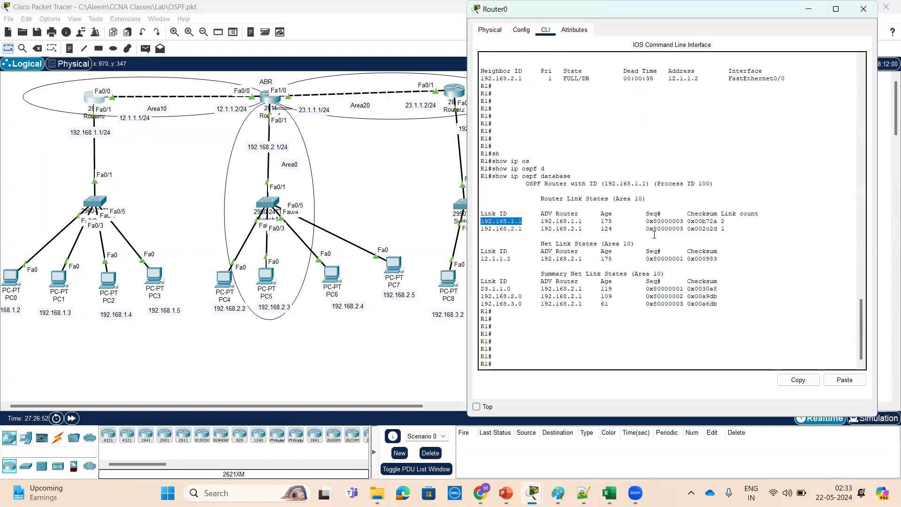
Display Router0's OSPF-learned routes with show ip route ospf.
type("sh")
key("Tab")
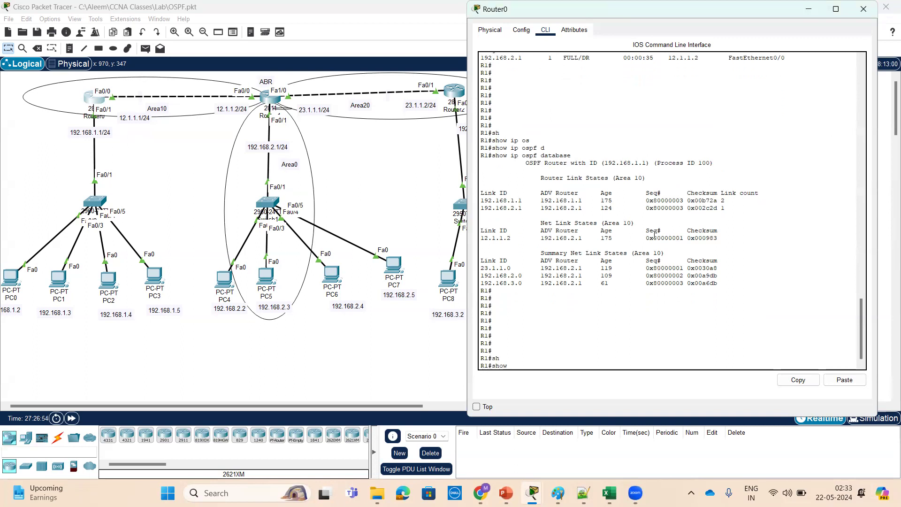
type("ip rou")
key("Tab")
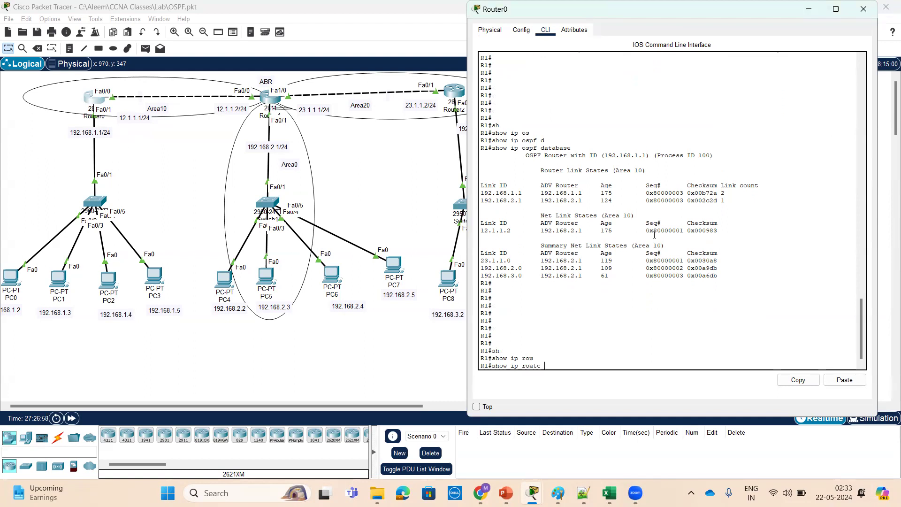
key("Return")
key("Return")
key("Return")
key("Return")
key("Return")
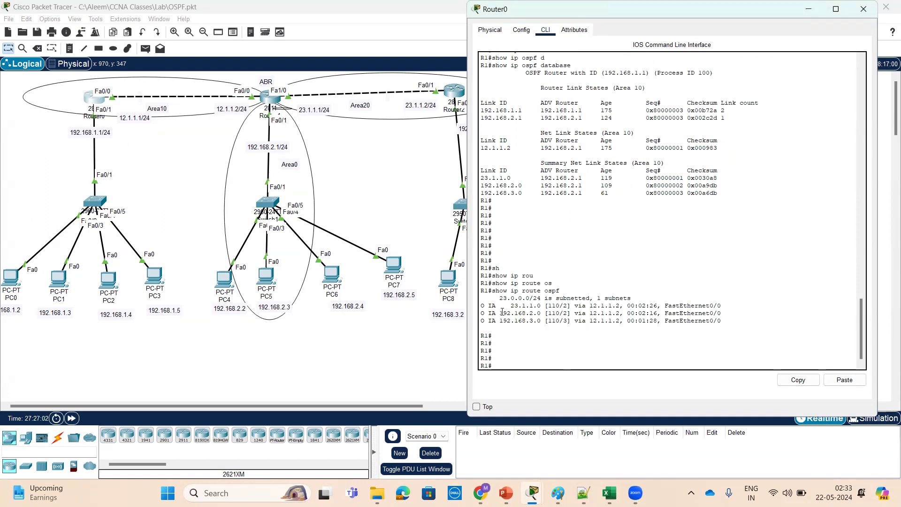
Display Router0's full routing table with show ip route.
left_click_drag(496, 306, 478, 306)
key("Return")
key("Return")
key("Return")
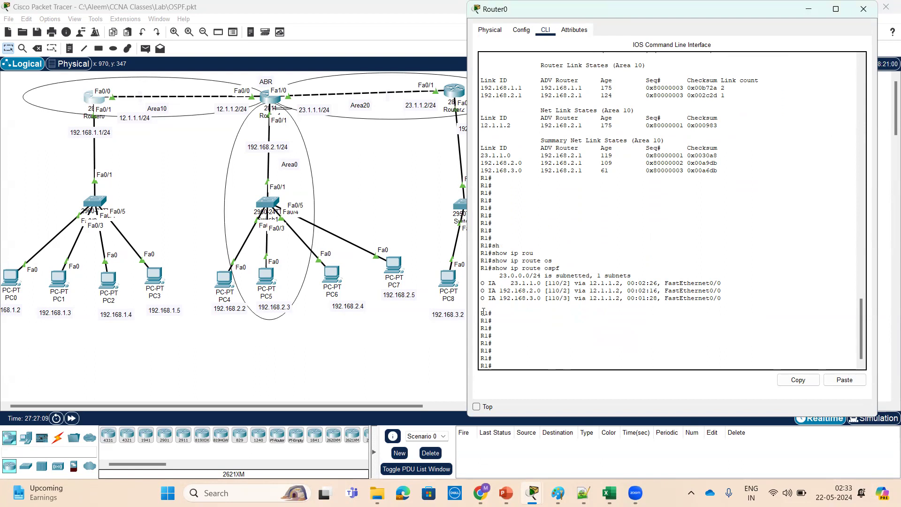
type("sh")
key("Tab")
type("ip rou")
key("Tab")
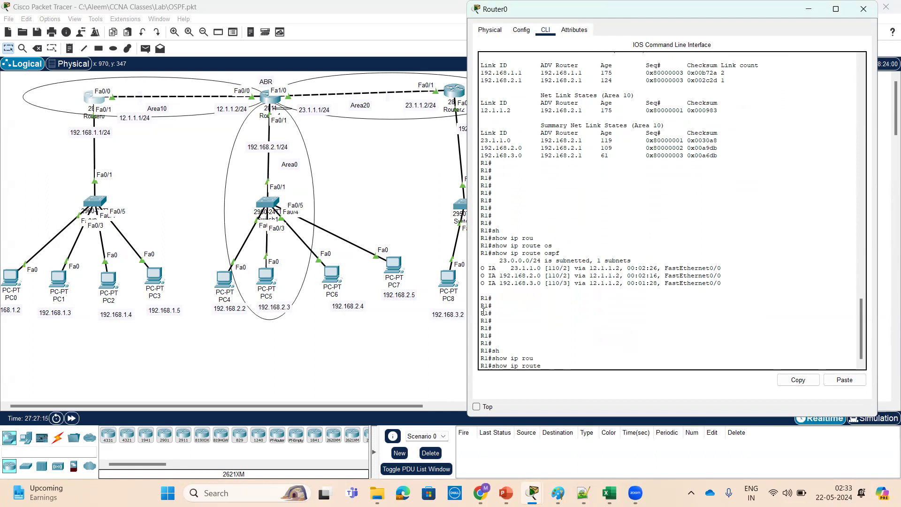
key("Return")
key("Return")
key("Return")
key("Return")
key("Return")
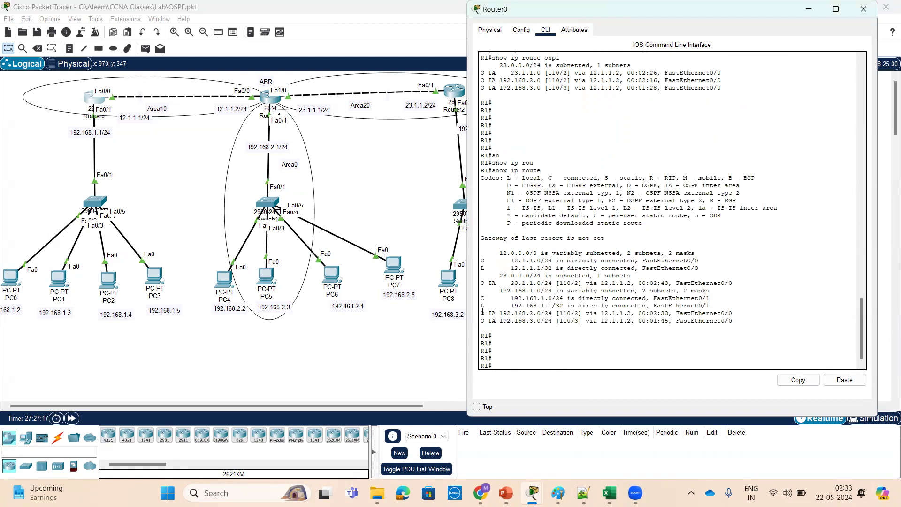
Examine the O and IA route codes and the 192.168.1.0/24 entries in Router0's routing table.
left_click_drag(480, 313, 499, 312)
left_click_drag(661, 185, 740, 185)
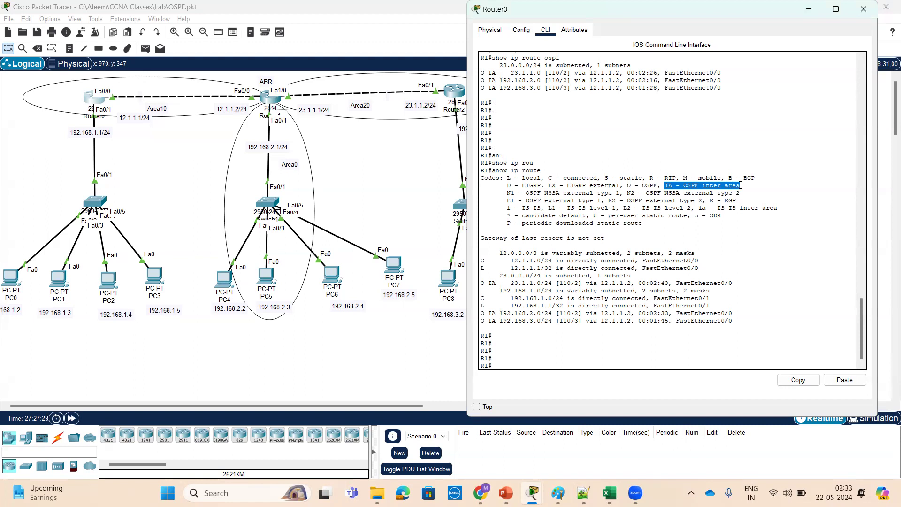
left_click_drag(624, 185, 658, 186)
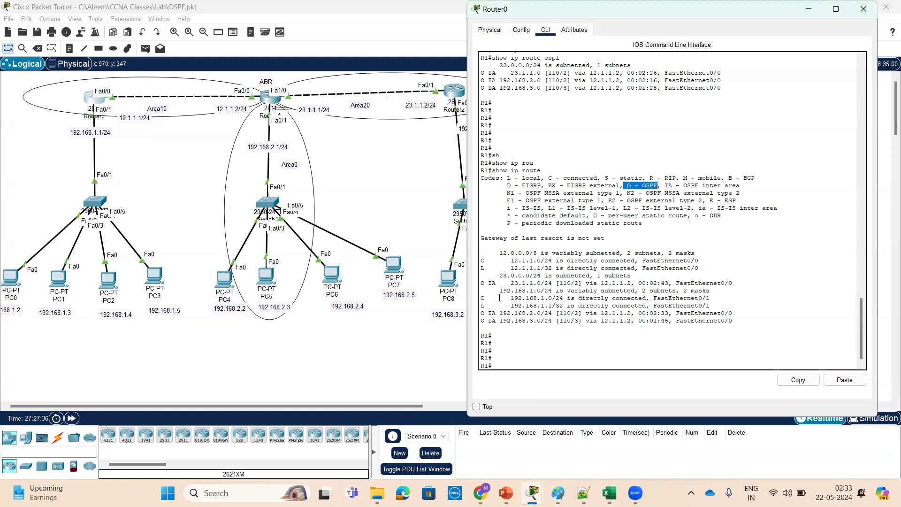
left_click_drag(498, 293, 707, 290)
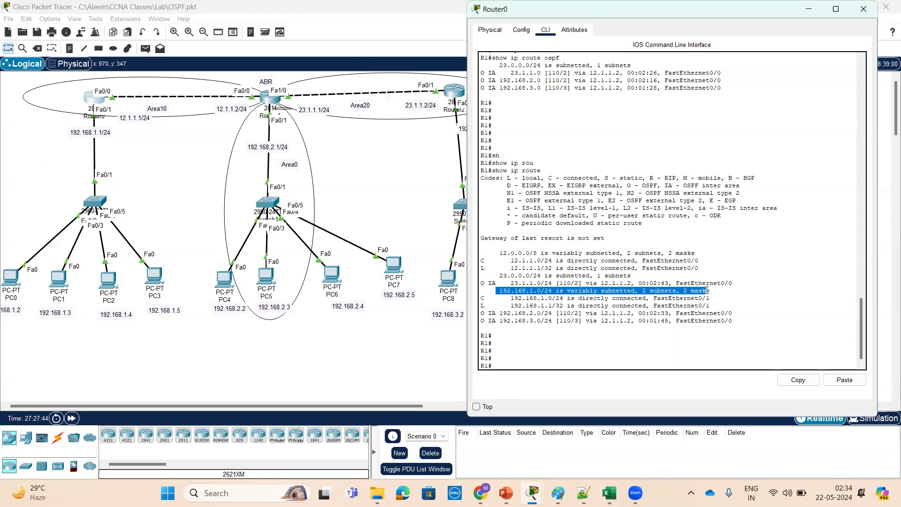
left_click_drag(506, 298, 727, 300)
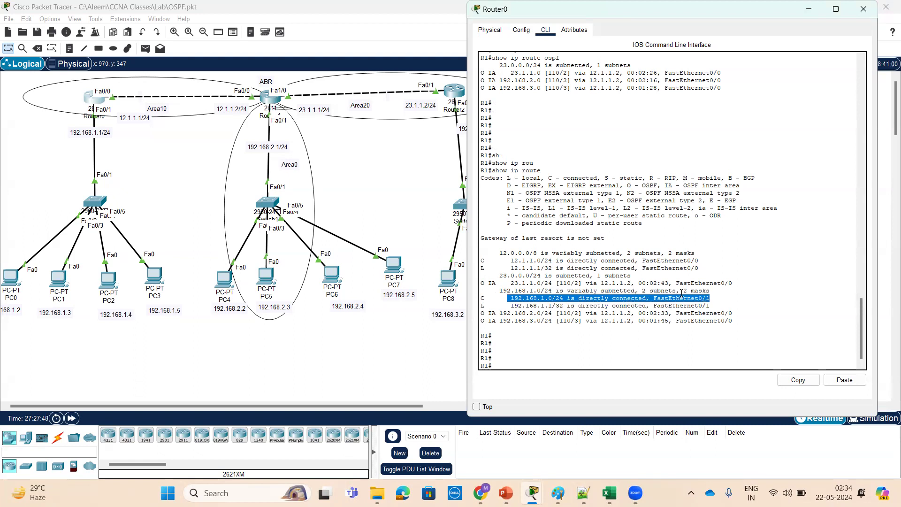
left_click(607, 349)
key("Return")
key("Return")
key("Return")
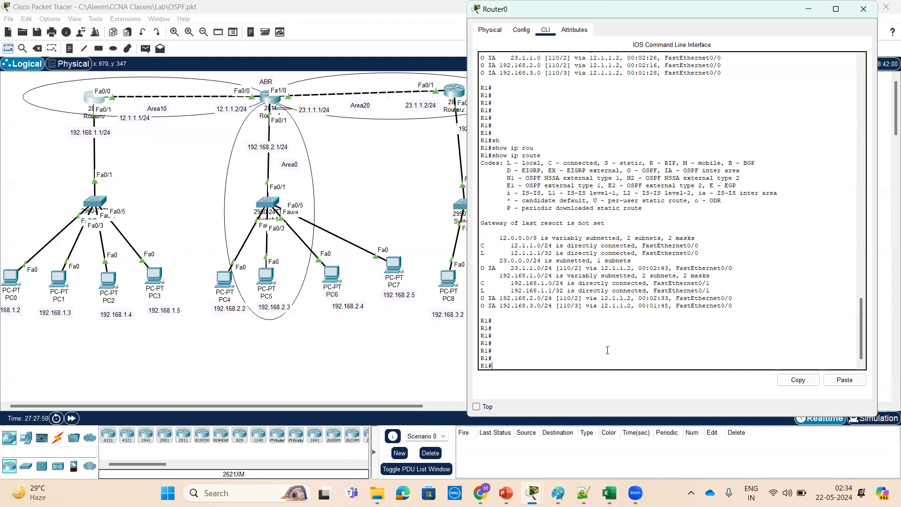
type("sh")
key("Tab")
type("ip")
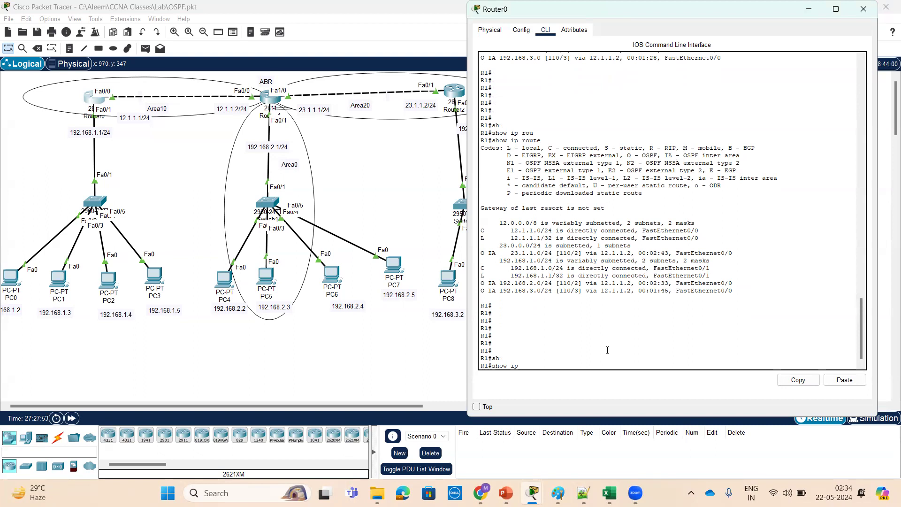
Display Router1's link-state database with show ip ospf database.
left_click(272, 101)
left_click(711, 371)
key("Return")
key("Return")
type("show ip o")
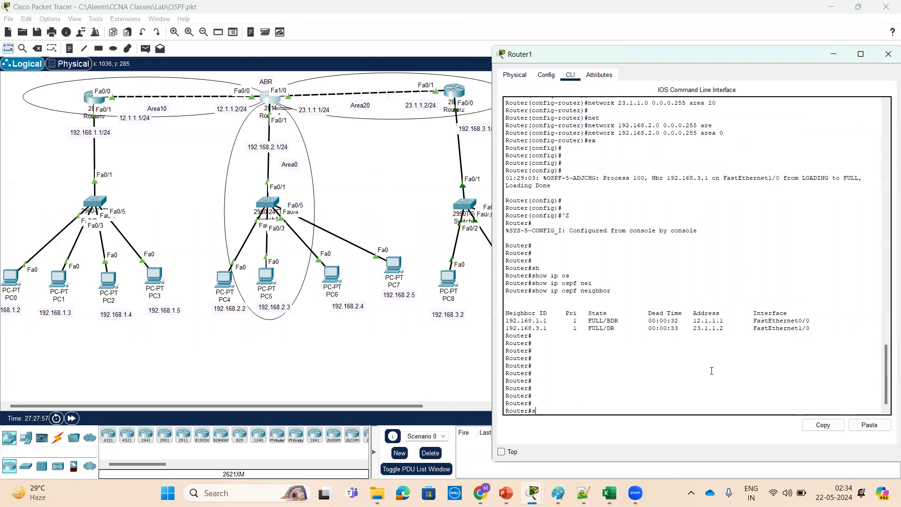
key("Tab")
type("ip os")
key("Tab")
type("d")
key("Tab")
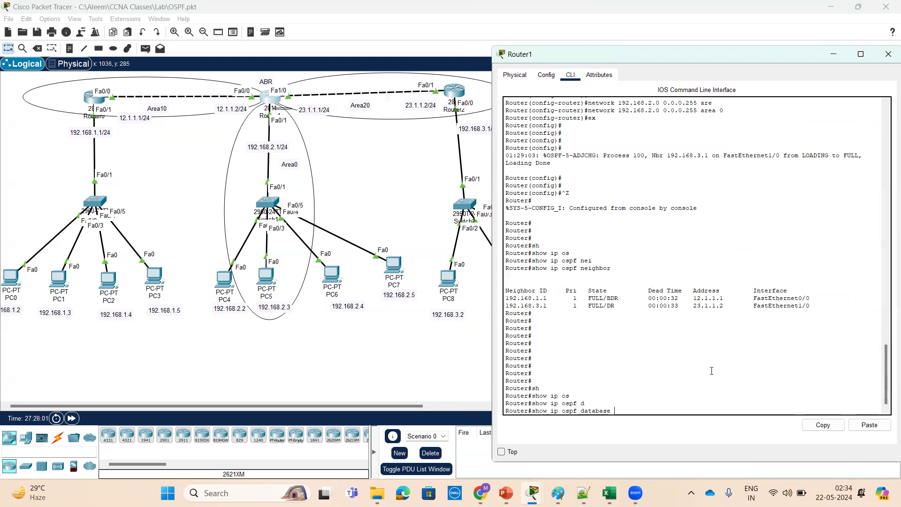
key("Return")
key("Return")
key("Return")
key("Return")
key("Return")
key("Return")
key("Return")
key("Return")
key("Return")
key("Return")
key("Return")
key("Return")
key("Return")
key("Return")
key("Return")
key("Return")
key("Return")
key("Return")
key("Return")
key("Return")
key("Return")
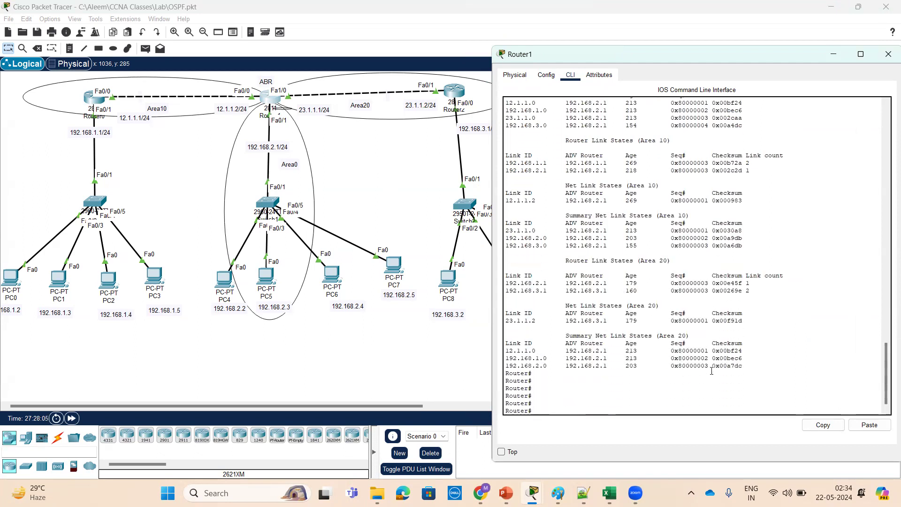
Examine the router, net and summary net link states for Area 10 and Area 20 in Router1's database output.
scroll(640, 368, "up", 1)
left_click_drag(639, 168, 671, 169)
left_click_drag(628, 213, 660, 213)
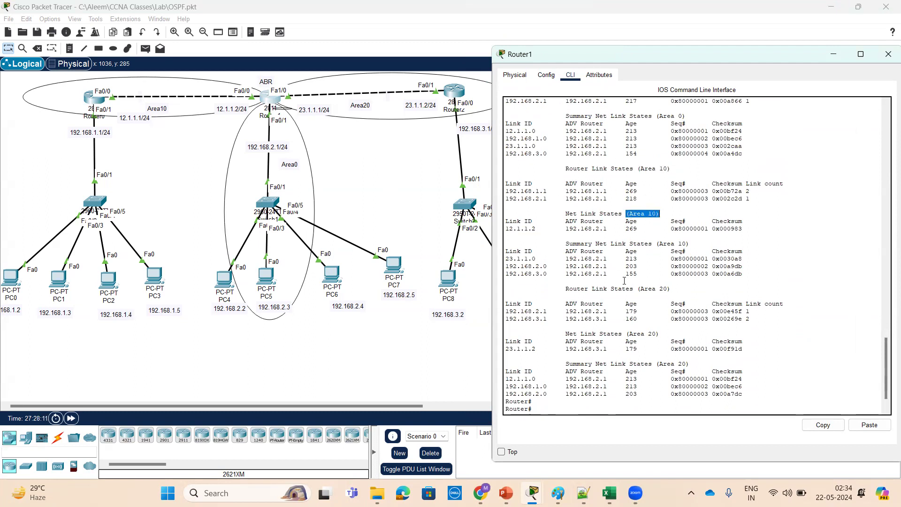
left_click_drag(636, 288, 678, 286)
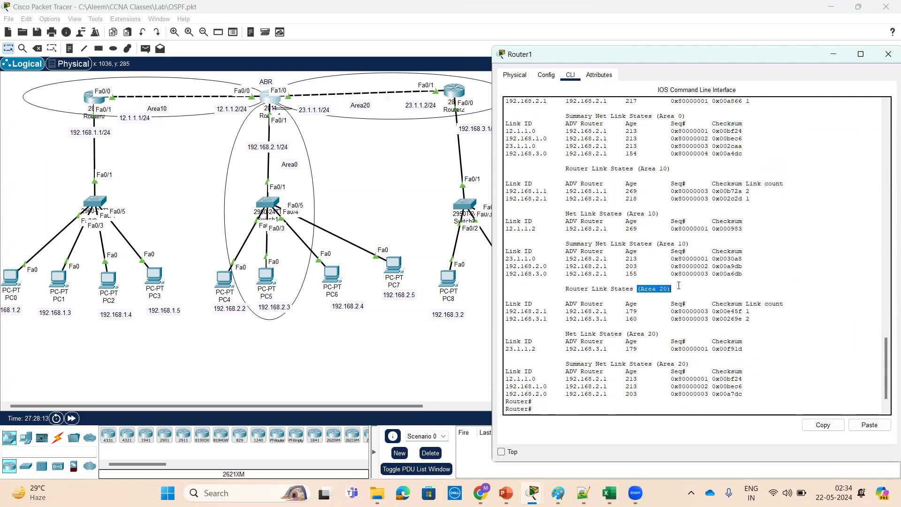
left_click_drag(626, 333, 666, 333)
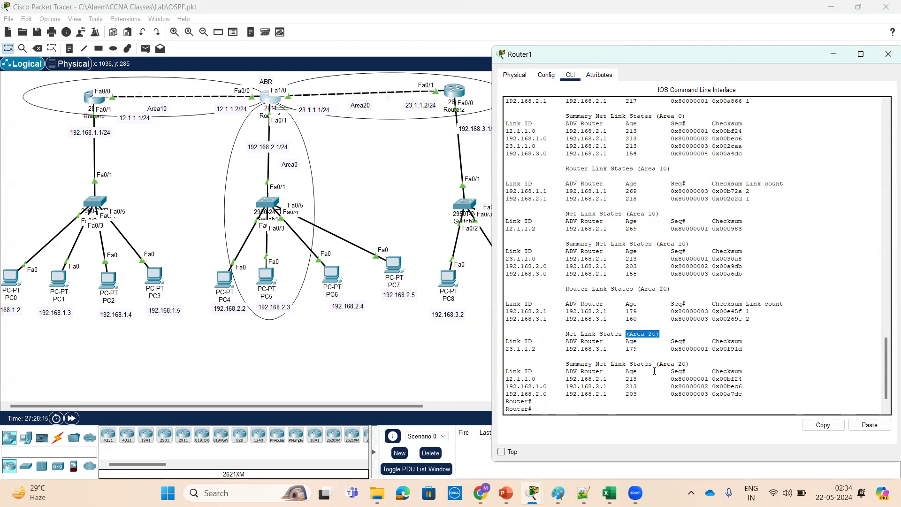
left_click_drag(629, 364, 699, 364)
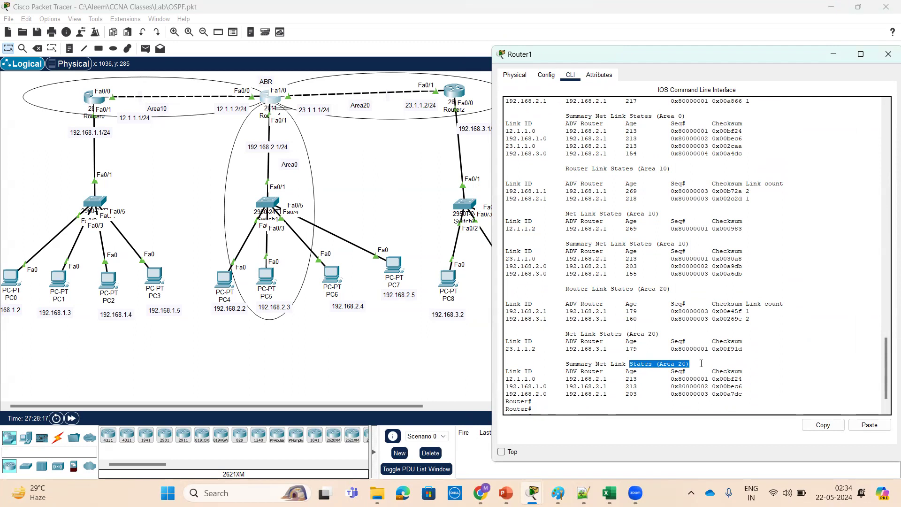
left_click(701, 364)
key("Return")
key("Return")
key("Return")
key("Return")
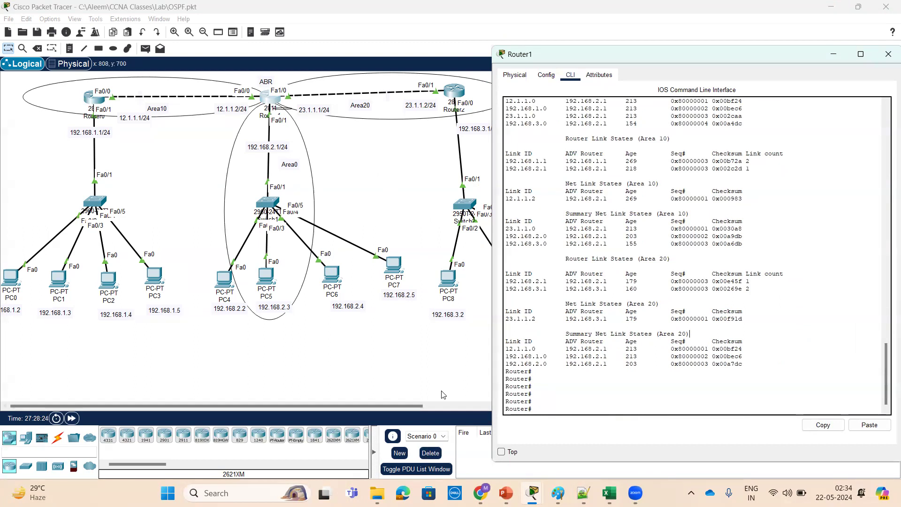
left_click(769, 440)
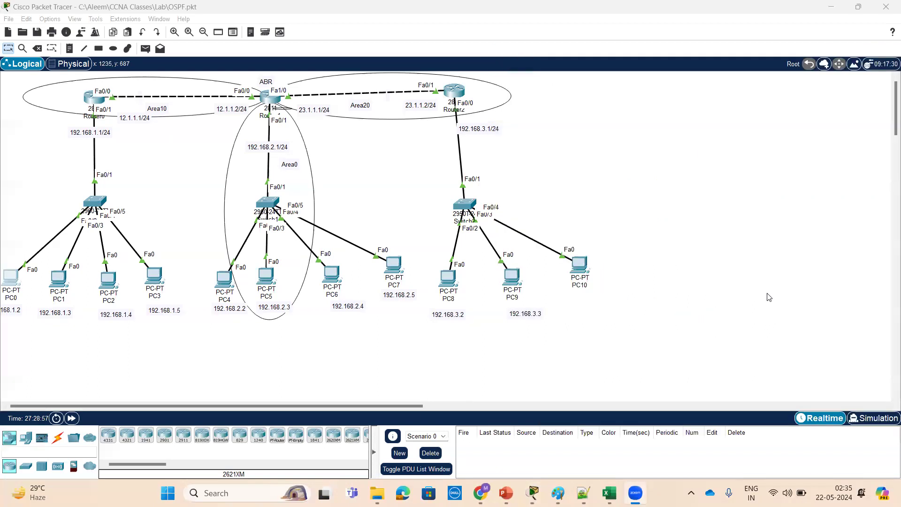
Ping 192.168.3.2 from PC0's command prompt to test connectivity across the areas.
left_click(13, 286)
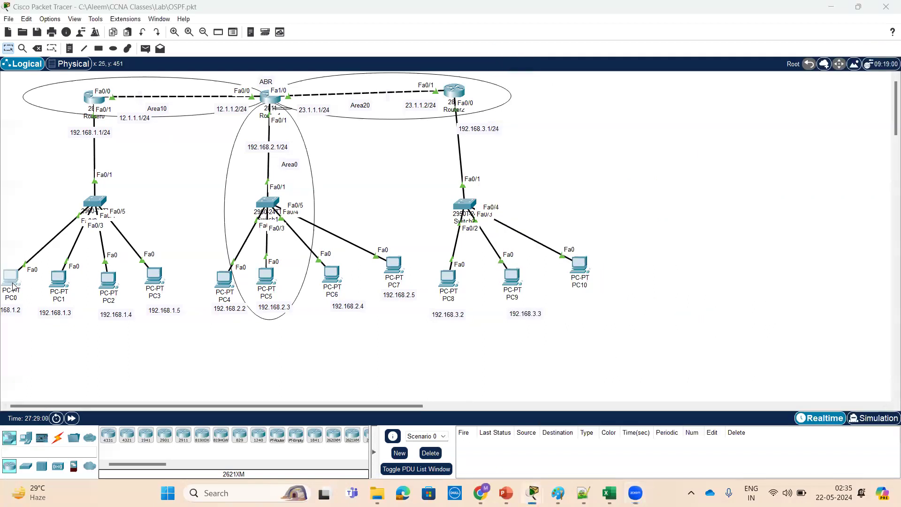
left_click(761, 338)
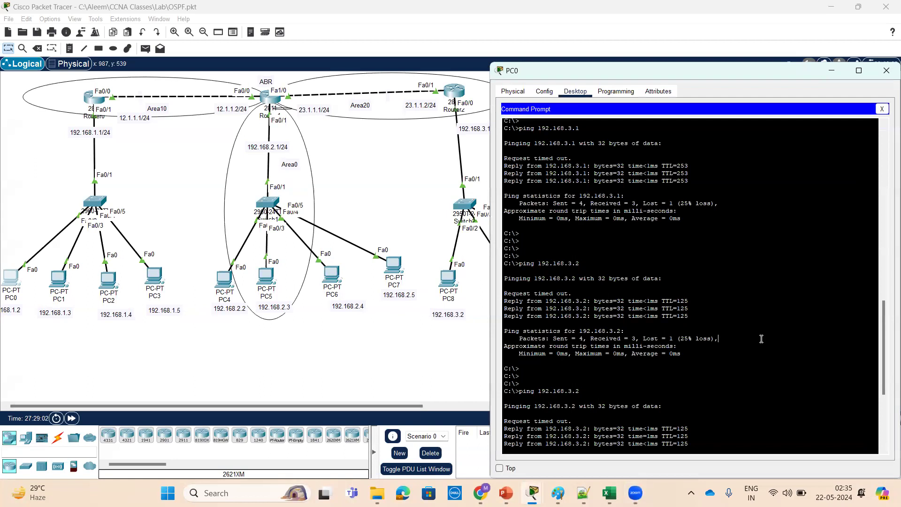
scroll(762, 339, "down", 8)
key("Up")
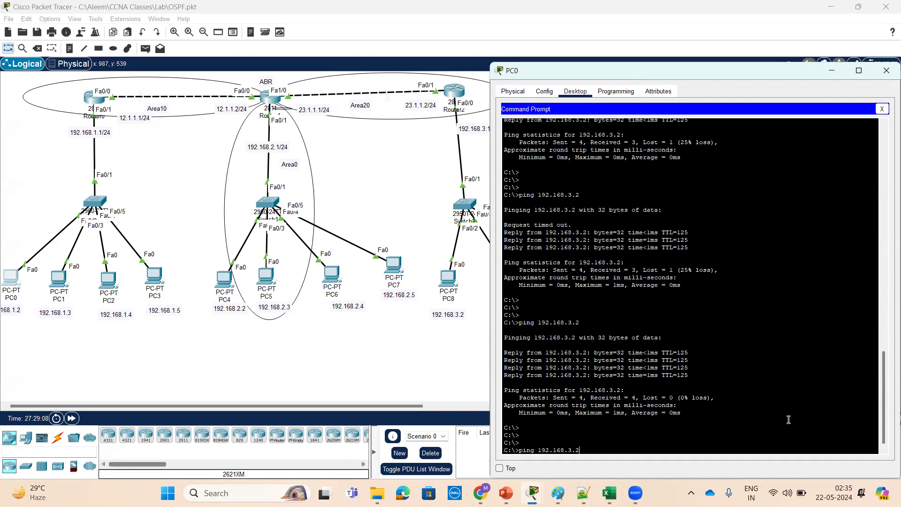
key("Return")
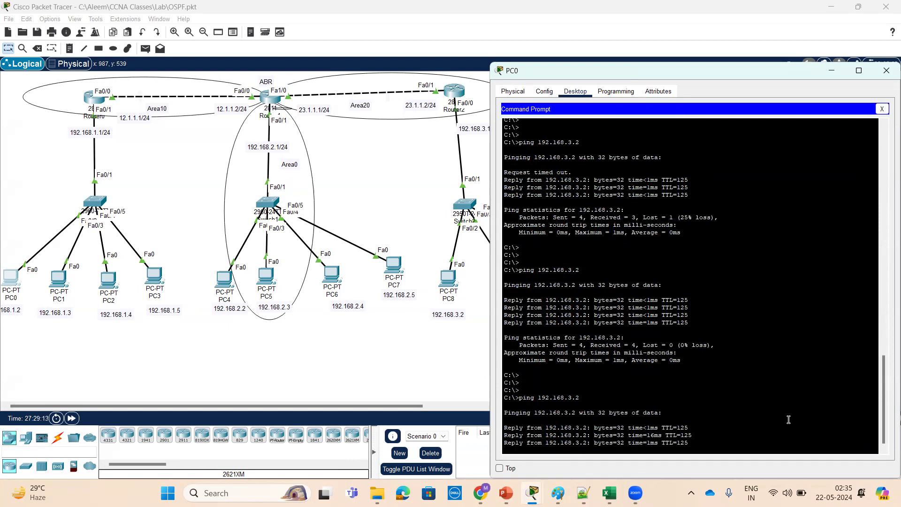
Trace the path from PC0 to 192.168.3.2 with tracert.
type("tracert ")
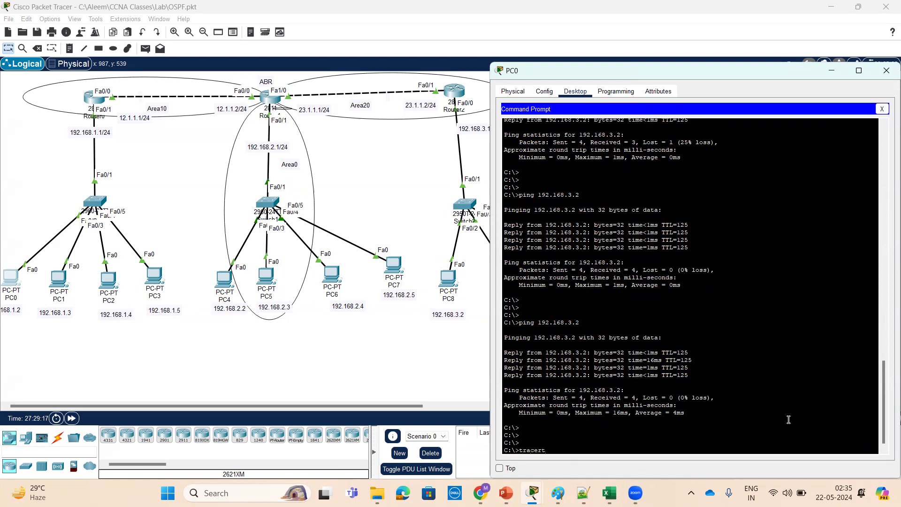
type("192.168.3.2")
key("Return")
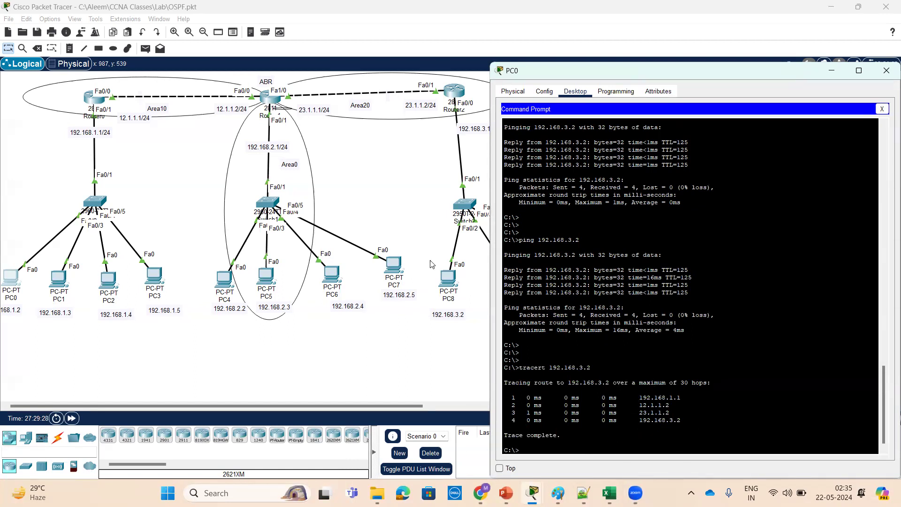
Trace the path from Router0 to 192.168.3.2 with traceroute and compare it with PC0's trace.
left_click(89, 101)
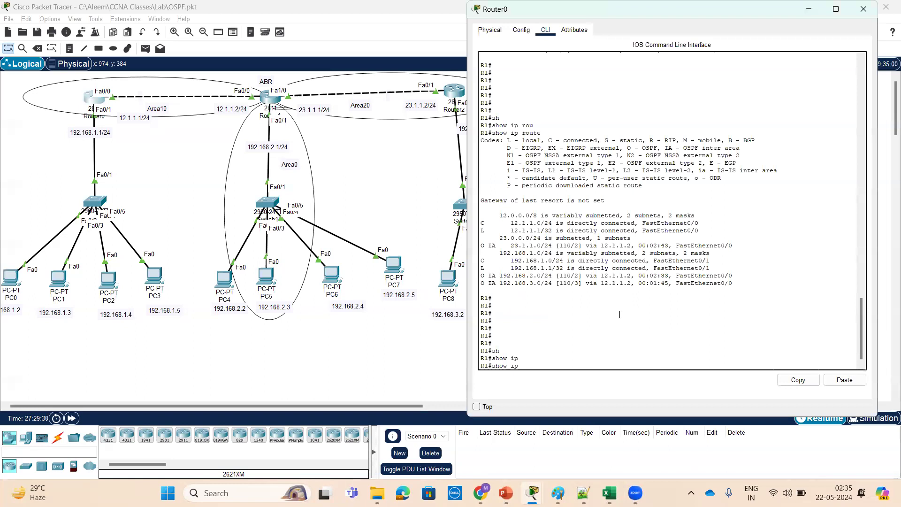
key("ctrl+z")
key("Return")
key("Return")
key("Return")
type("trac")
key("Tab")
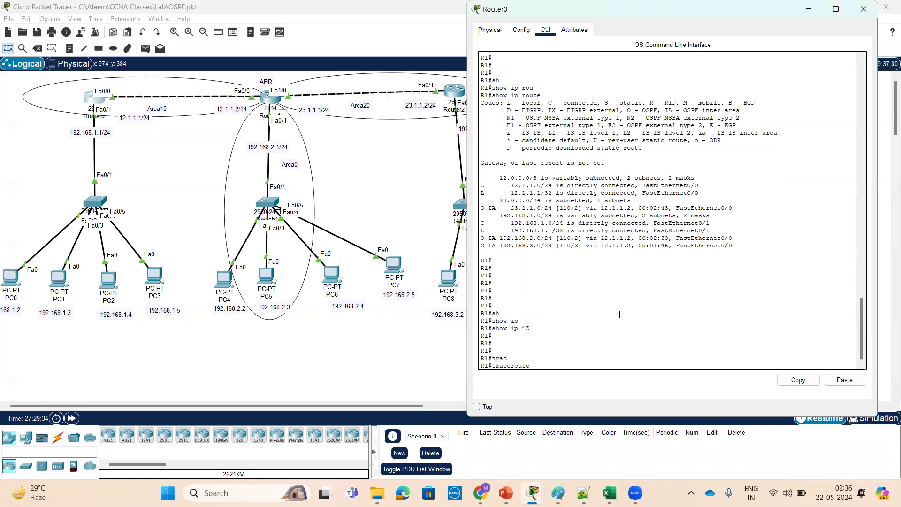
type("192.168.3.2")
key("Return")
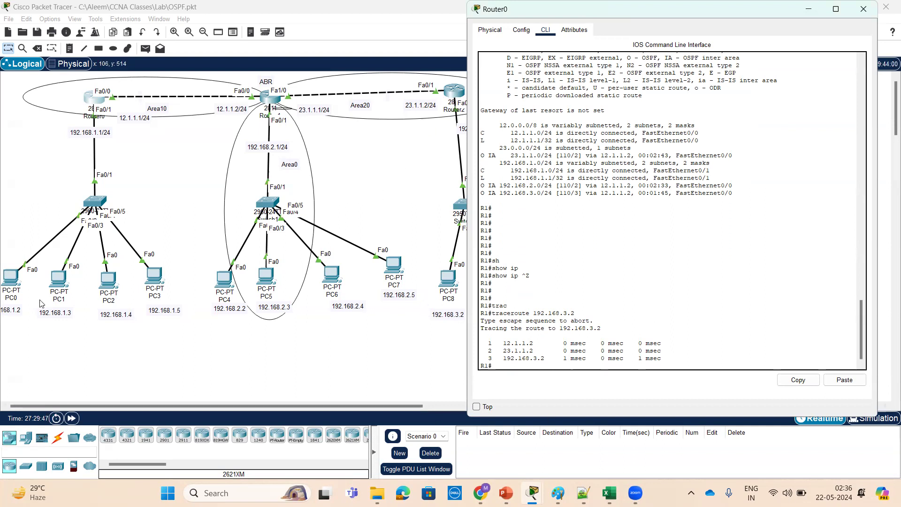
left_click(10, 276)
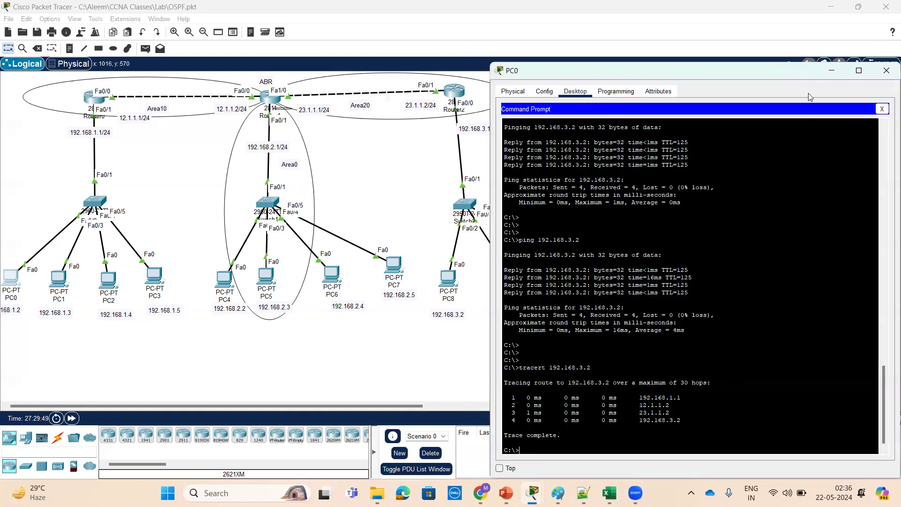
left_click(831, 70)
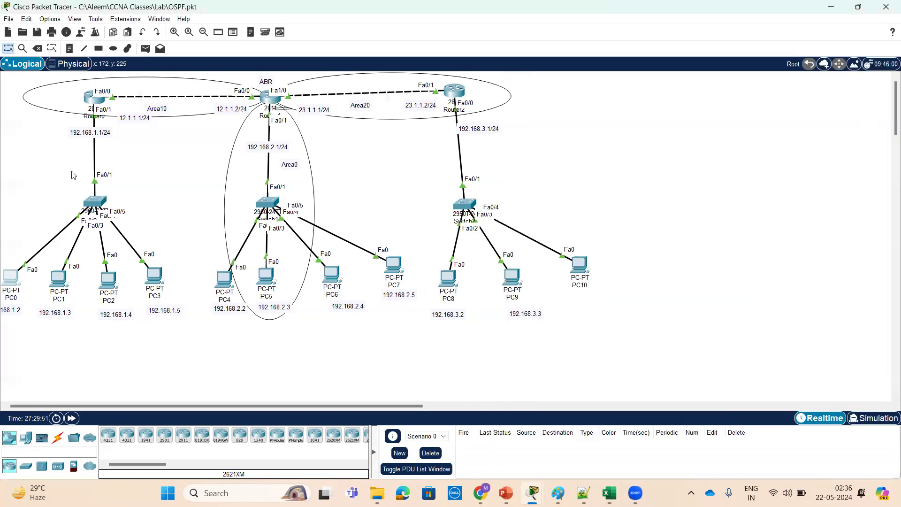